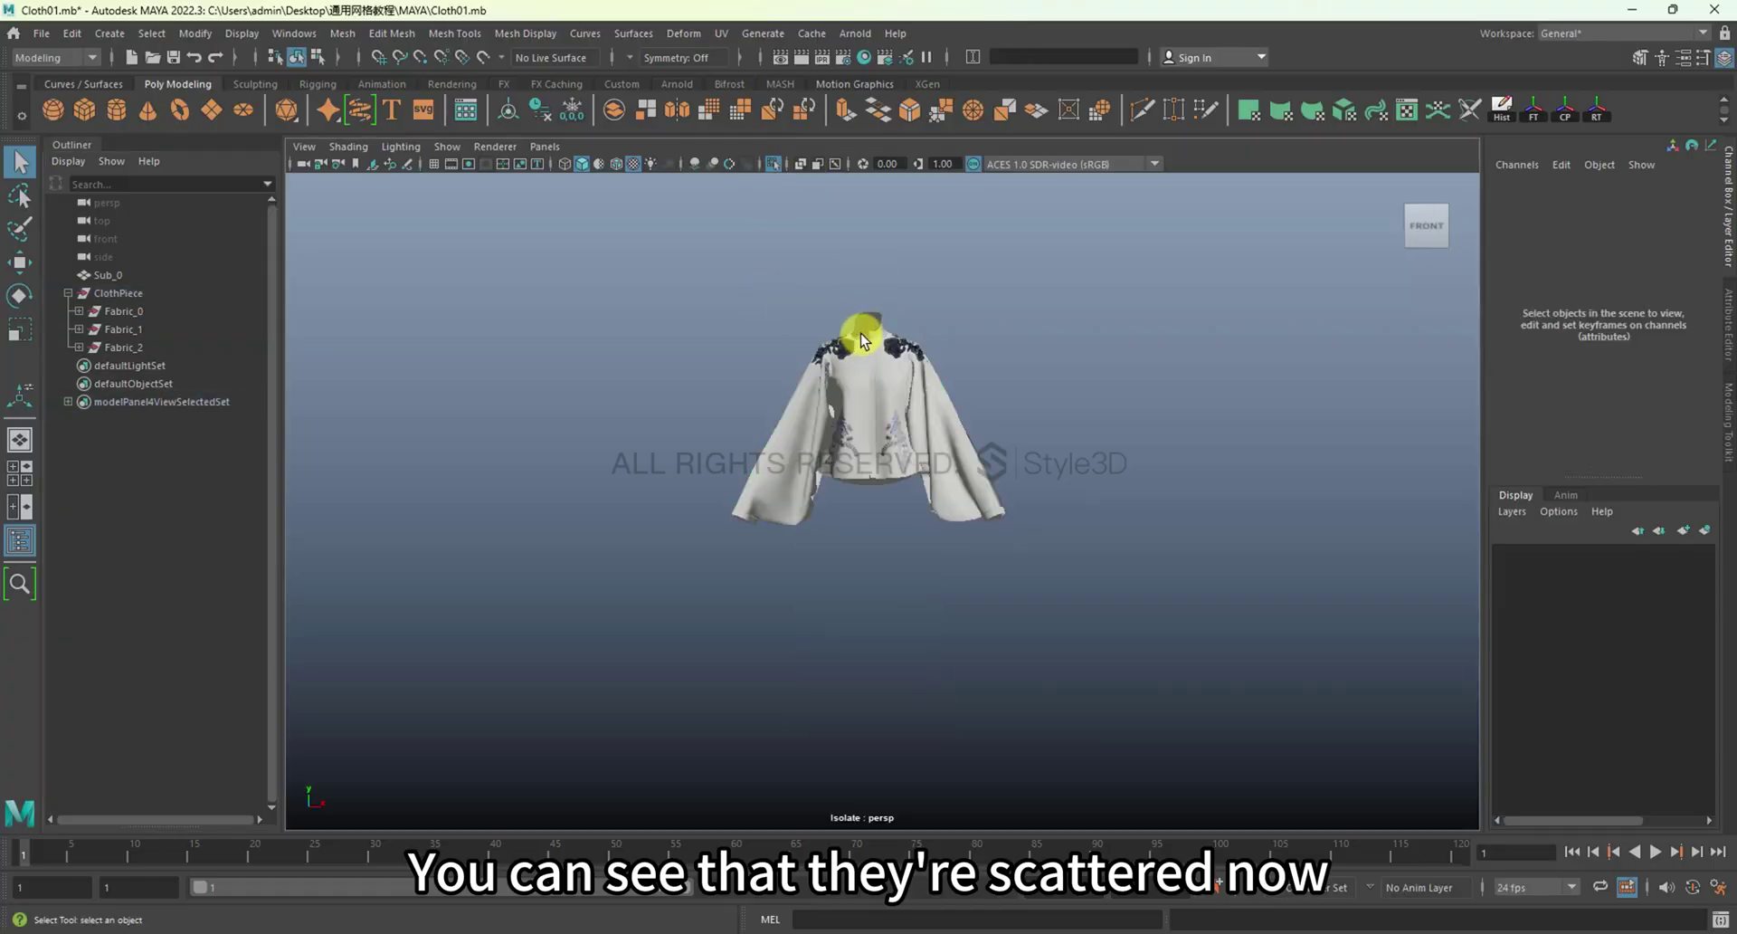
# Examine the top's separate cloth pieces and the wireframe density around the collar
pyautogui.click(860, 333)
pyautogui.click(865, 380)
pyautogui.click(951, 442)
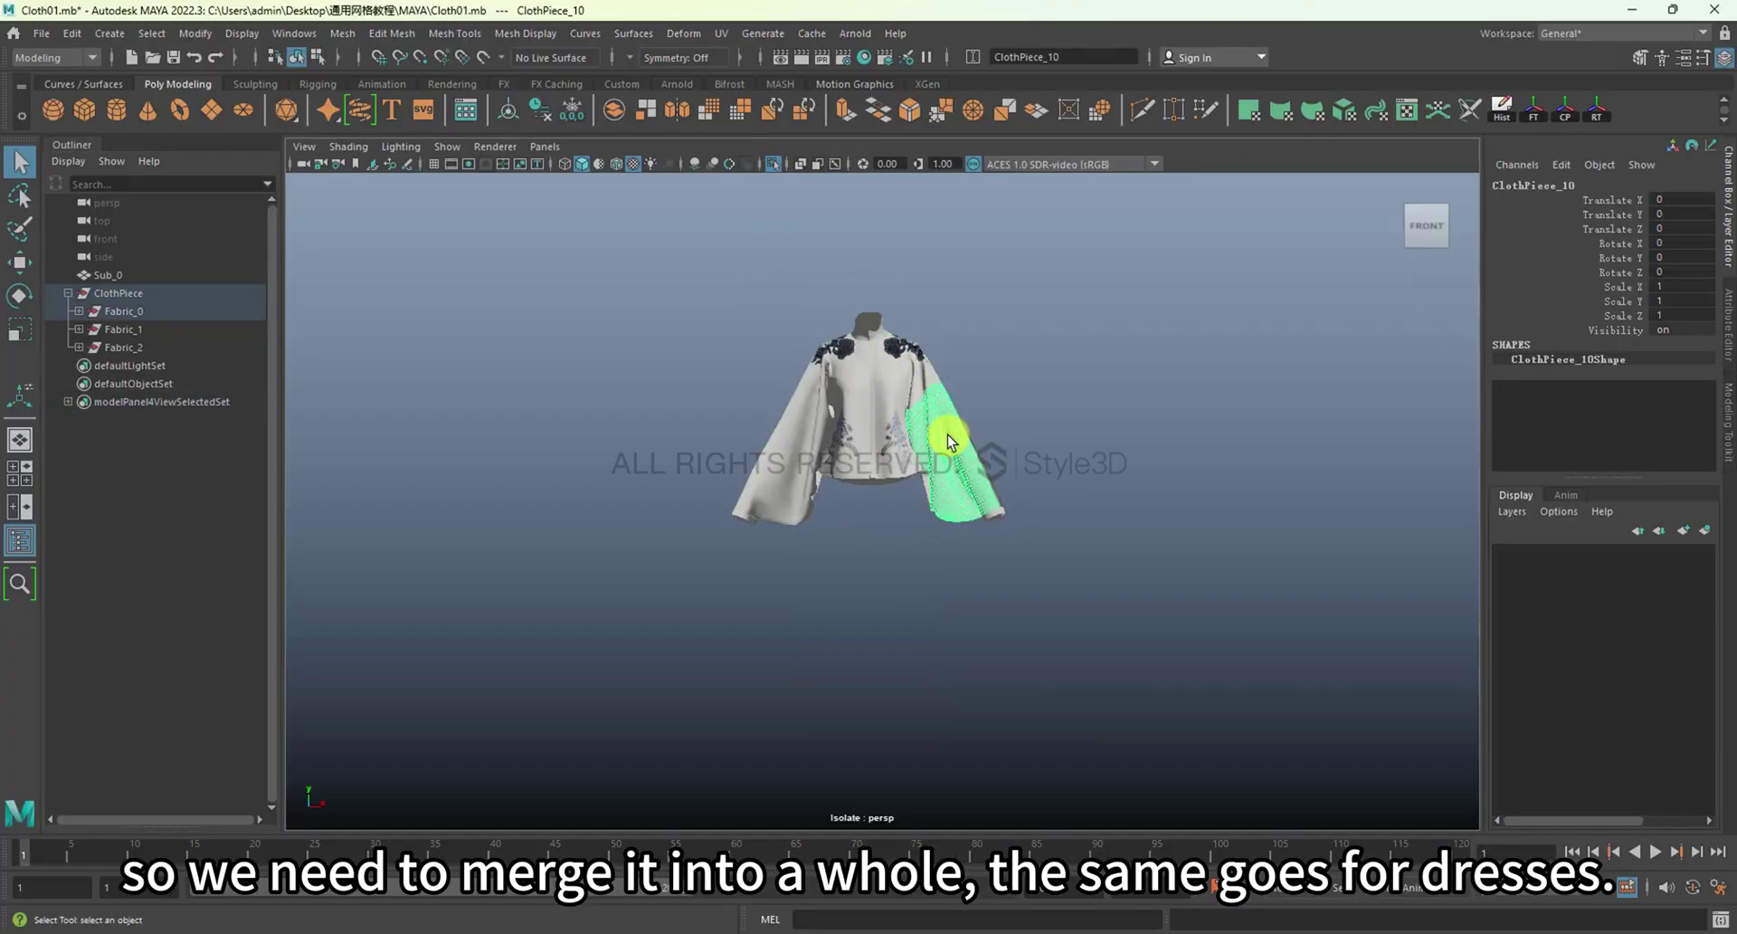
pyautogui.moveTo(685, 312); pyautogui.dragTo(1140, 593)
pyautogui.scroll(5, 849, 318)
pyautogui.keyDown('alt'); pyautogui.moveTo(852, 349); pyautogui.dragTo(866, 462, button='middle'); pyautogui.keyUp('alt')
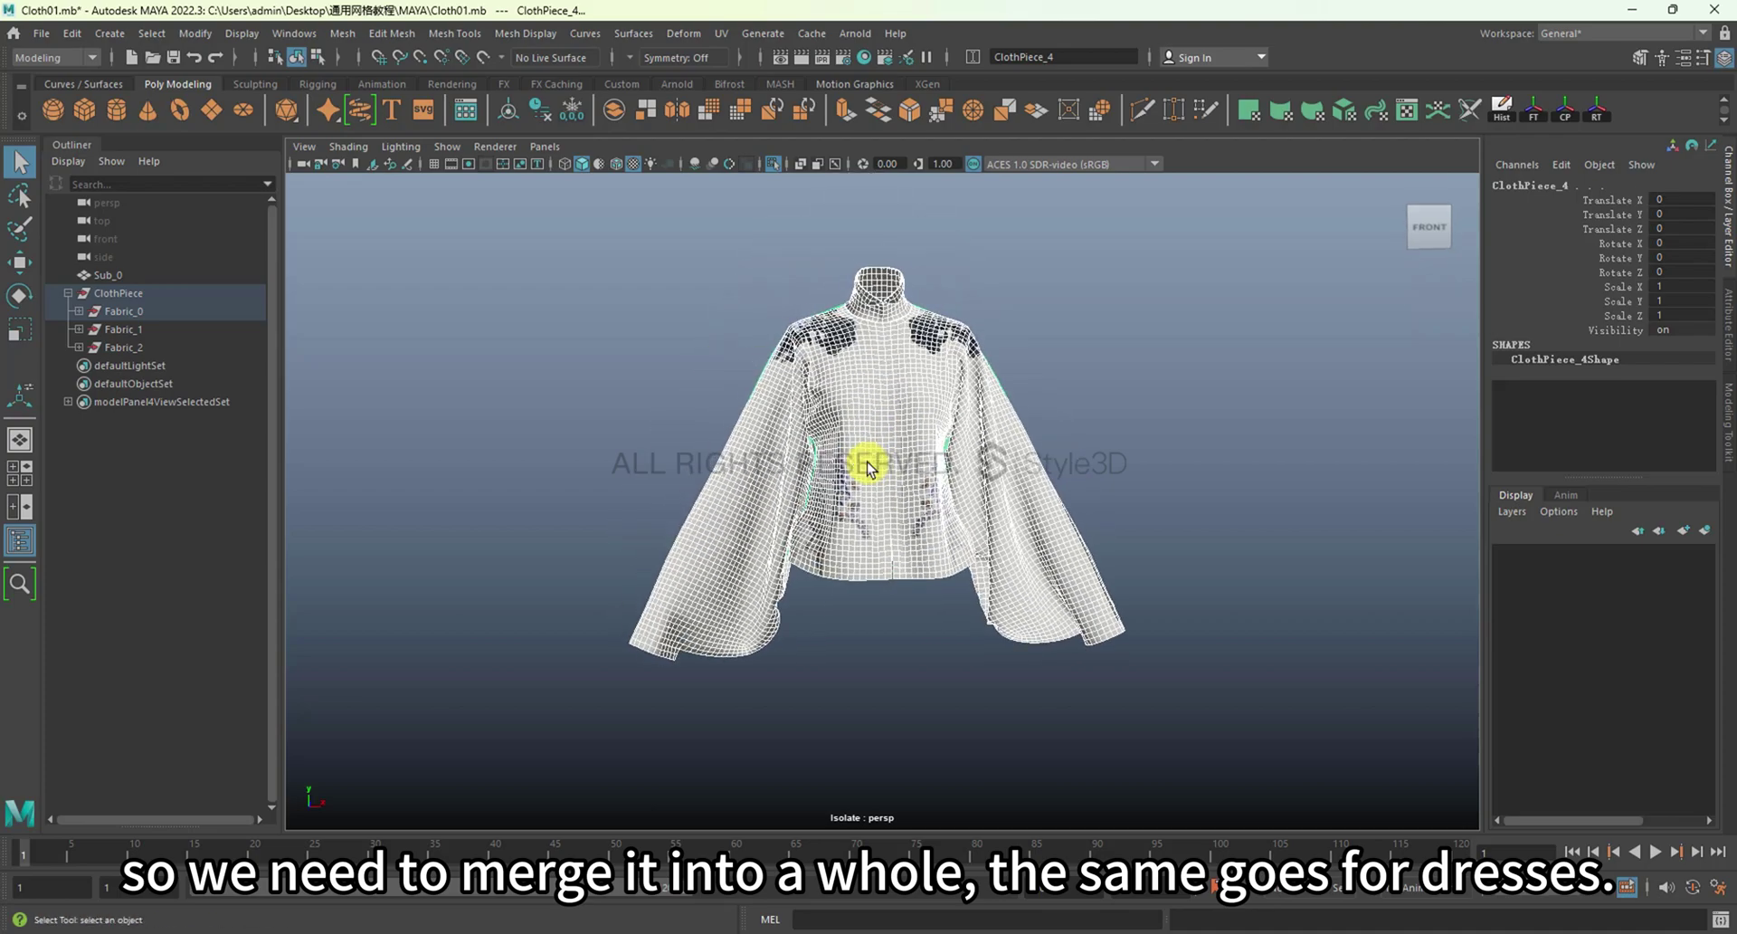
pyautogui.press('6')
pyautogui.press('5')
pyautogui.moveTo(867, 461)
pyautogui.keyDown('alt'); pyautogui.mouseDown()
pyautogui.moveTo(1023, 520)
pyautogui.moveTo(783, 511)
pyautogui.moveTo(814, 473)
pyautogui.mouseUp(); pyautogui.keyUp('alt')
pyautogui.scroll(6, 783, 512)
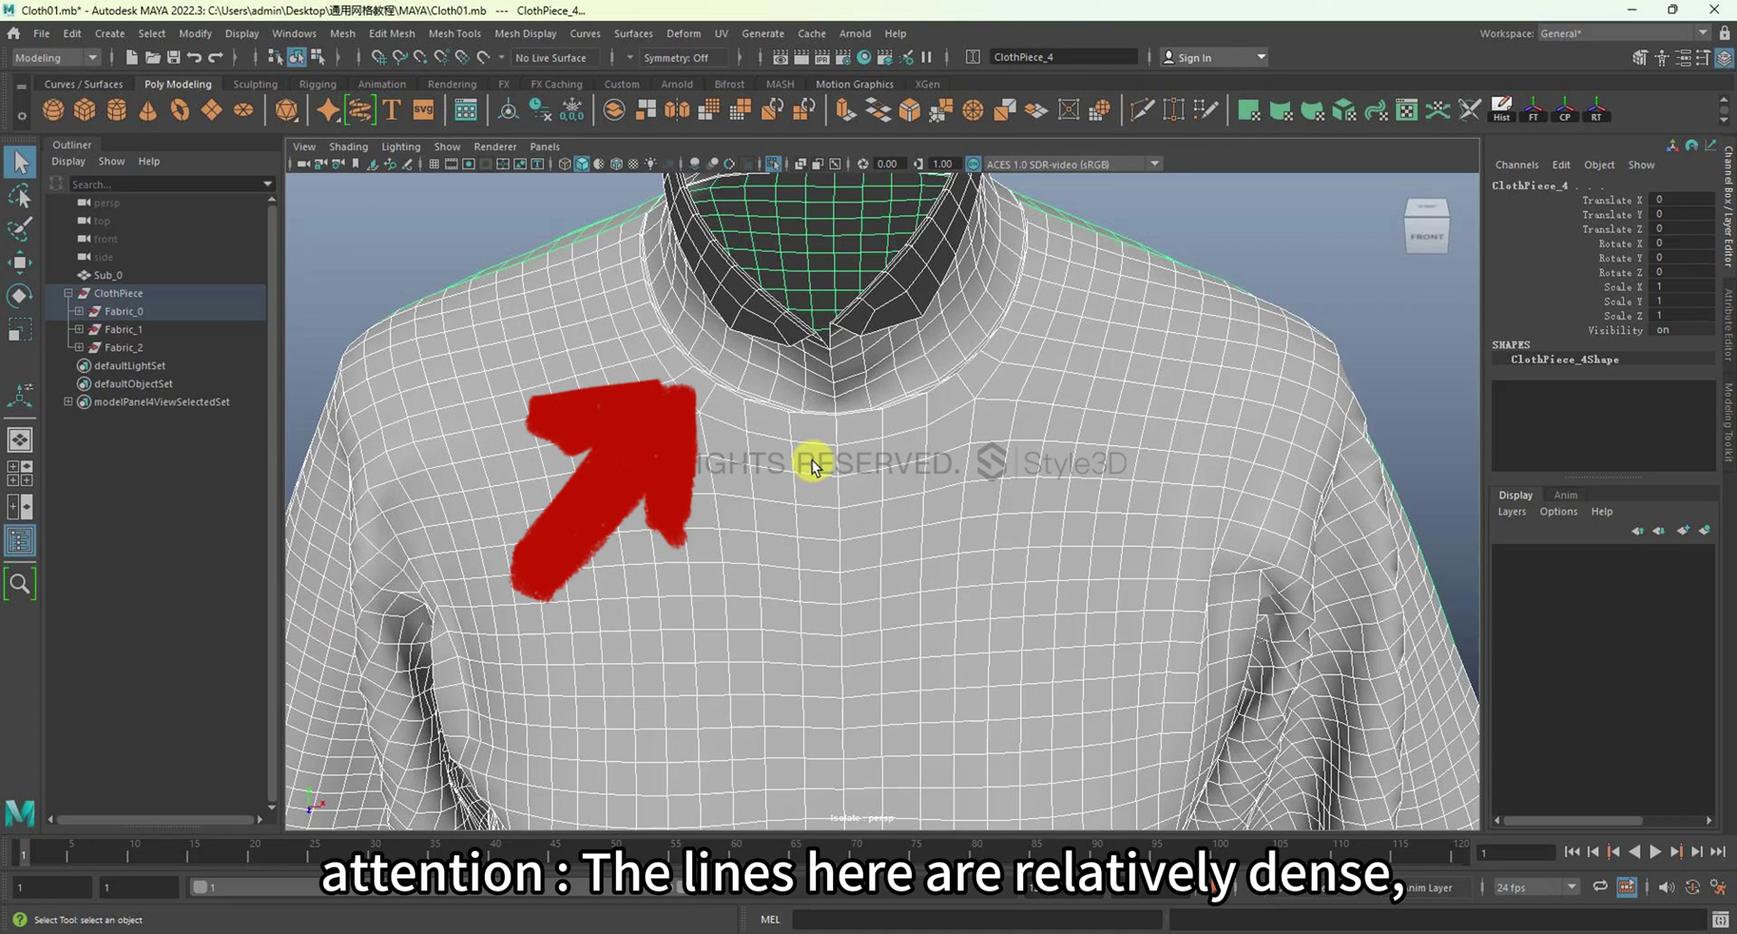
# Isolate the collar piece and select one of its densely spaced edge loops
pyautogui.scroll(3, 797, 362)
pyautogui.click(775, 226)
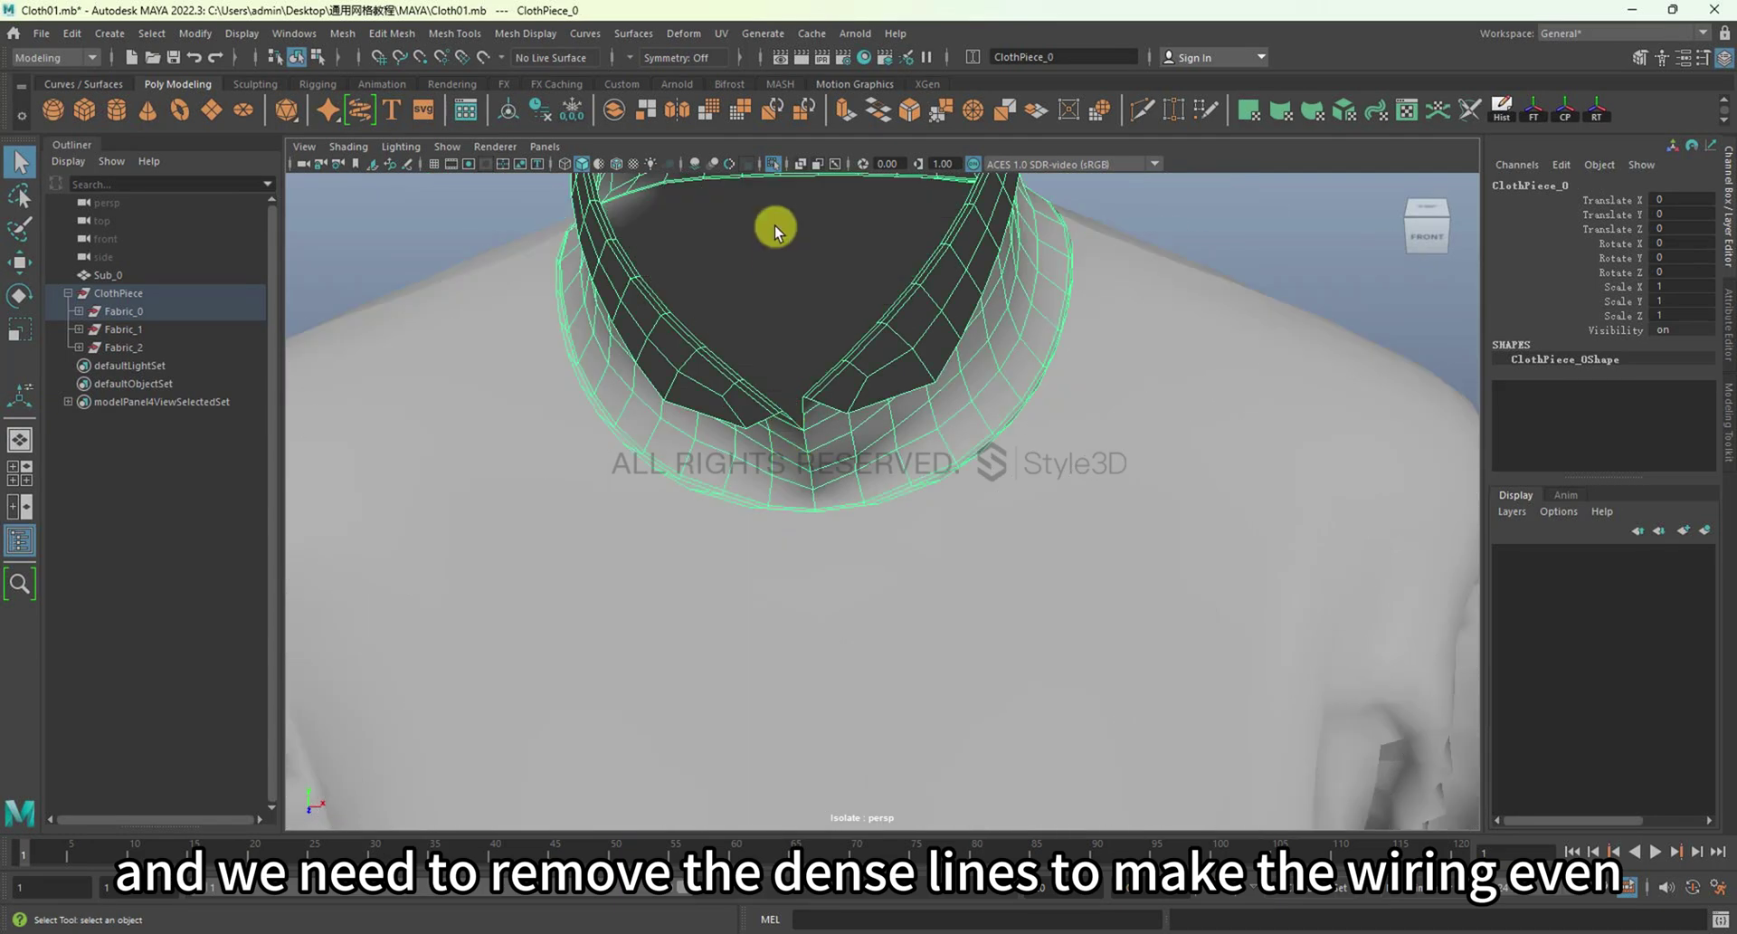
pyautogui.click(775, 166)
pyautogui.scroll(5, 760, 425)
pyautogui.keyDown('alt'); pyautogui.moveTo(760, 435); pyautogui.dragTo(837, 570, button='middle'); pyautogui.keyUp('alt')
pyautogui.moveTo(600, 534); pyautogui.dragTo(601, 477, button='right')
pyautogui.doubleClick(568, 597)
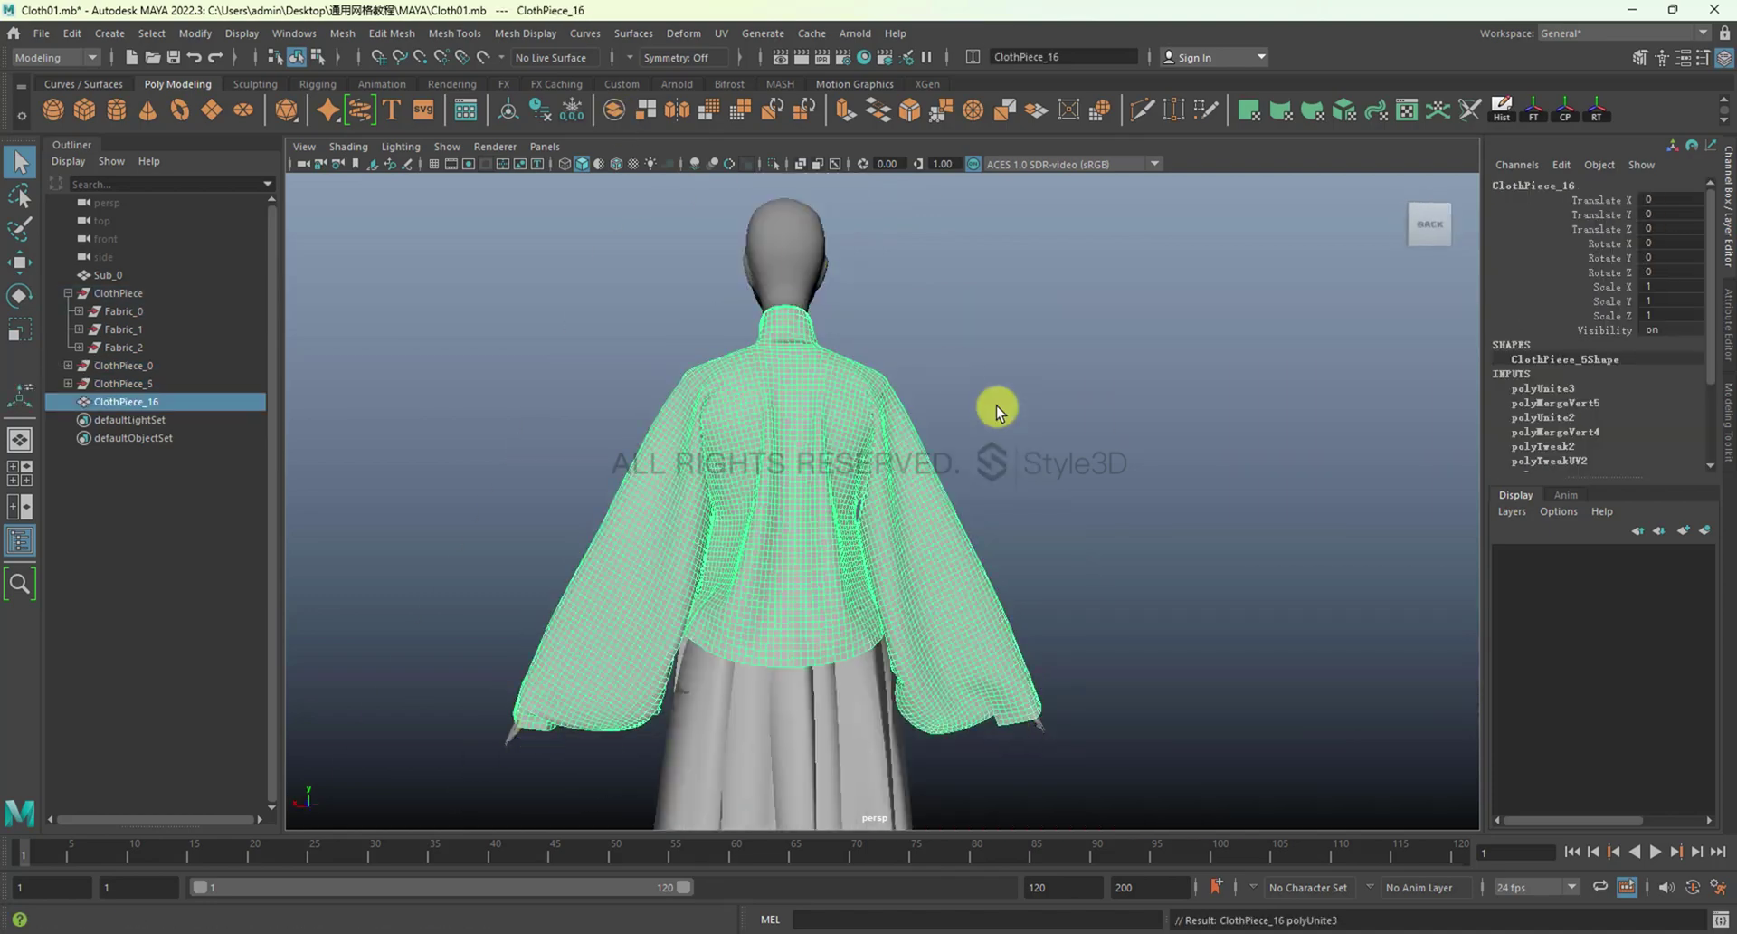
# Merge the overlapping vertices of the combined top and delete its construction history
pyautogui.hotkey('ctrl', 'F9')
pyautogui.keyDown('shift'); pyautogui.moveTo(1174, 575); pyautogui.dragTo(1264, 466, button='right'); pyautogui.keyUp('shift')
pyautogui.click(1502, 110)
# Check the merged top's edge loop at the sleeve hem and hide the top
pyautogui.keyDown('alt'); pyautogui.moveTo(1040, 579); pyautogui.dragTo(1041, 434); pyautogui.keyUp('alt')
pyautogui.moveTo(1074, 634); pyautogui.dragTo(1074, 570, button='right')
pyautogui.doubleClick(1074, 643)
pyautogui.keyDown('alt'); pyautogui.moveTo(982, 434); pyautogui.dragTo(977, 576); pyautogui.keyUp('alt')
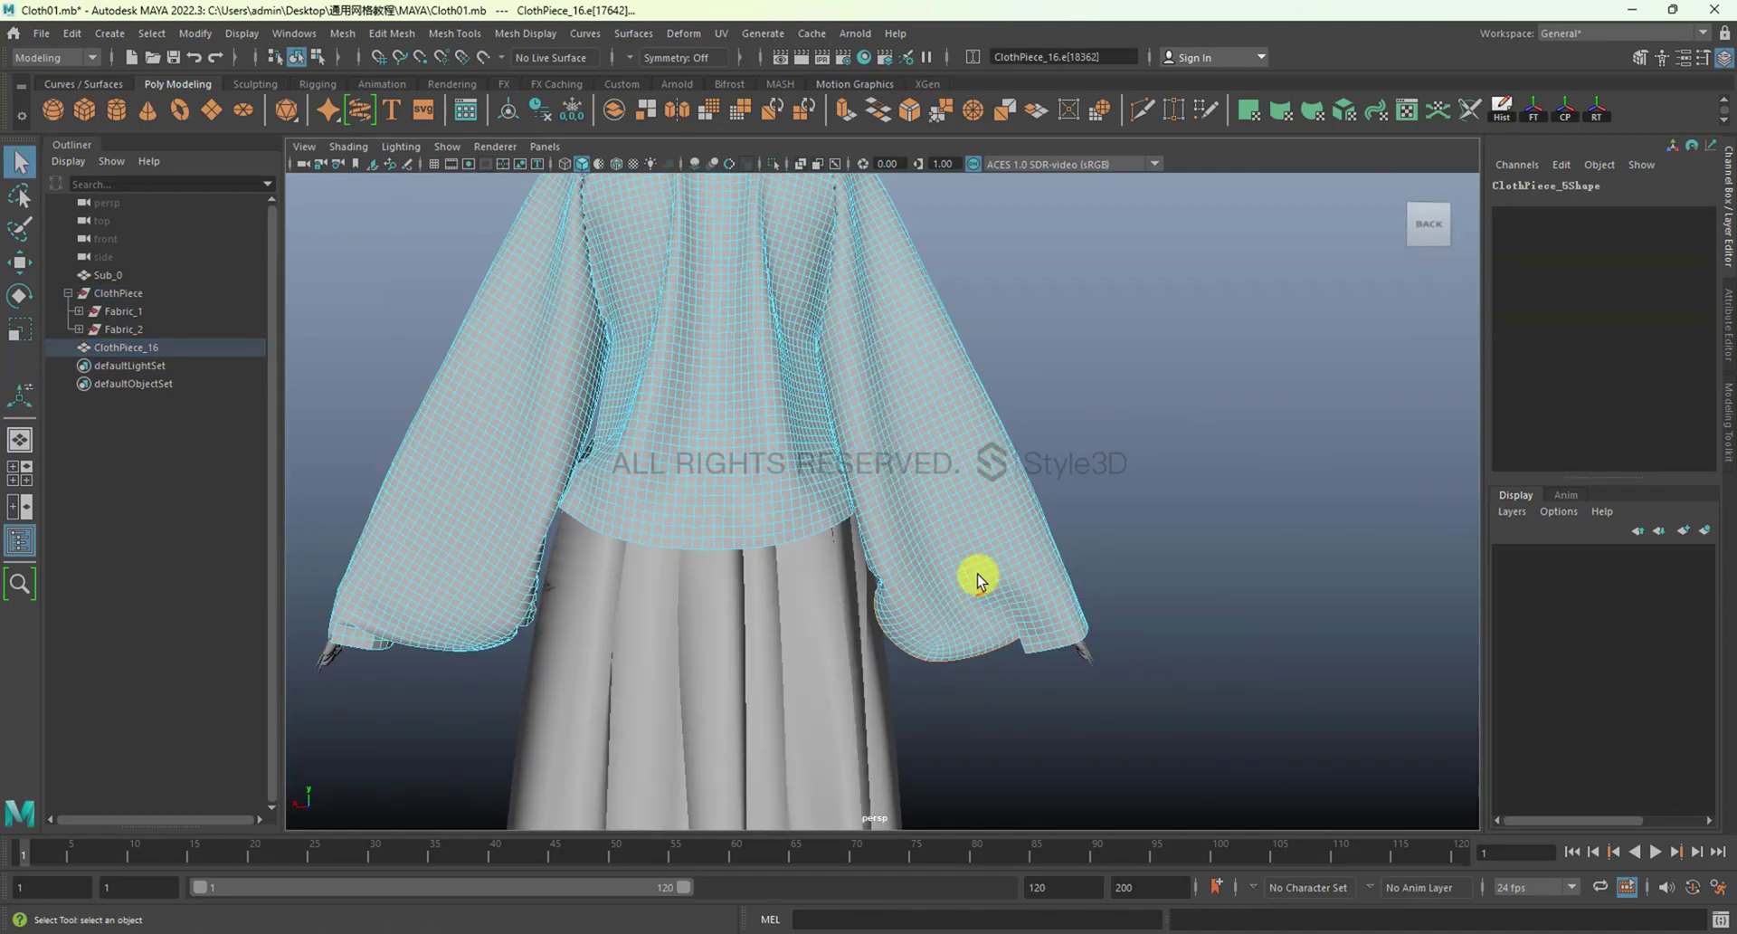
pyautogui.press('w')
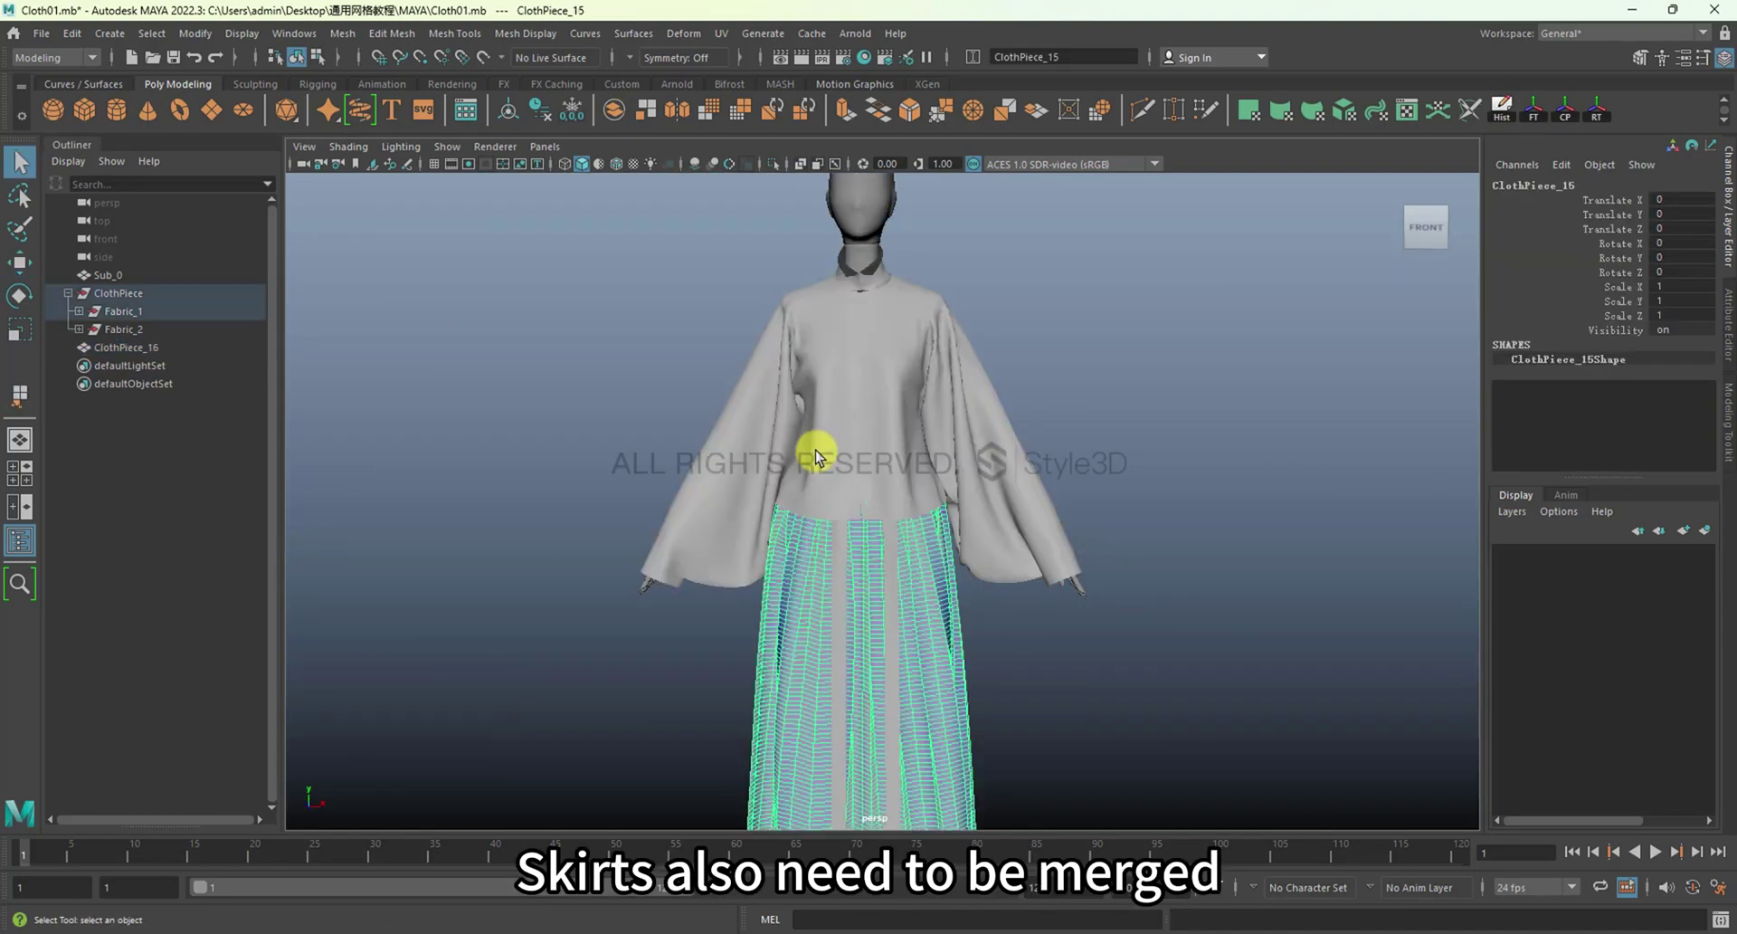
pyautogui.click(814, 450)
pyautogui.hotkey('ctrl', 'h')
pyautogui.scroll(5, 892, 489)
# Isolate the skirt's waistband and main skirt piece and combine them into one mesh
pyautogui.click(896, 484)
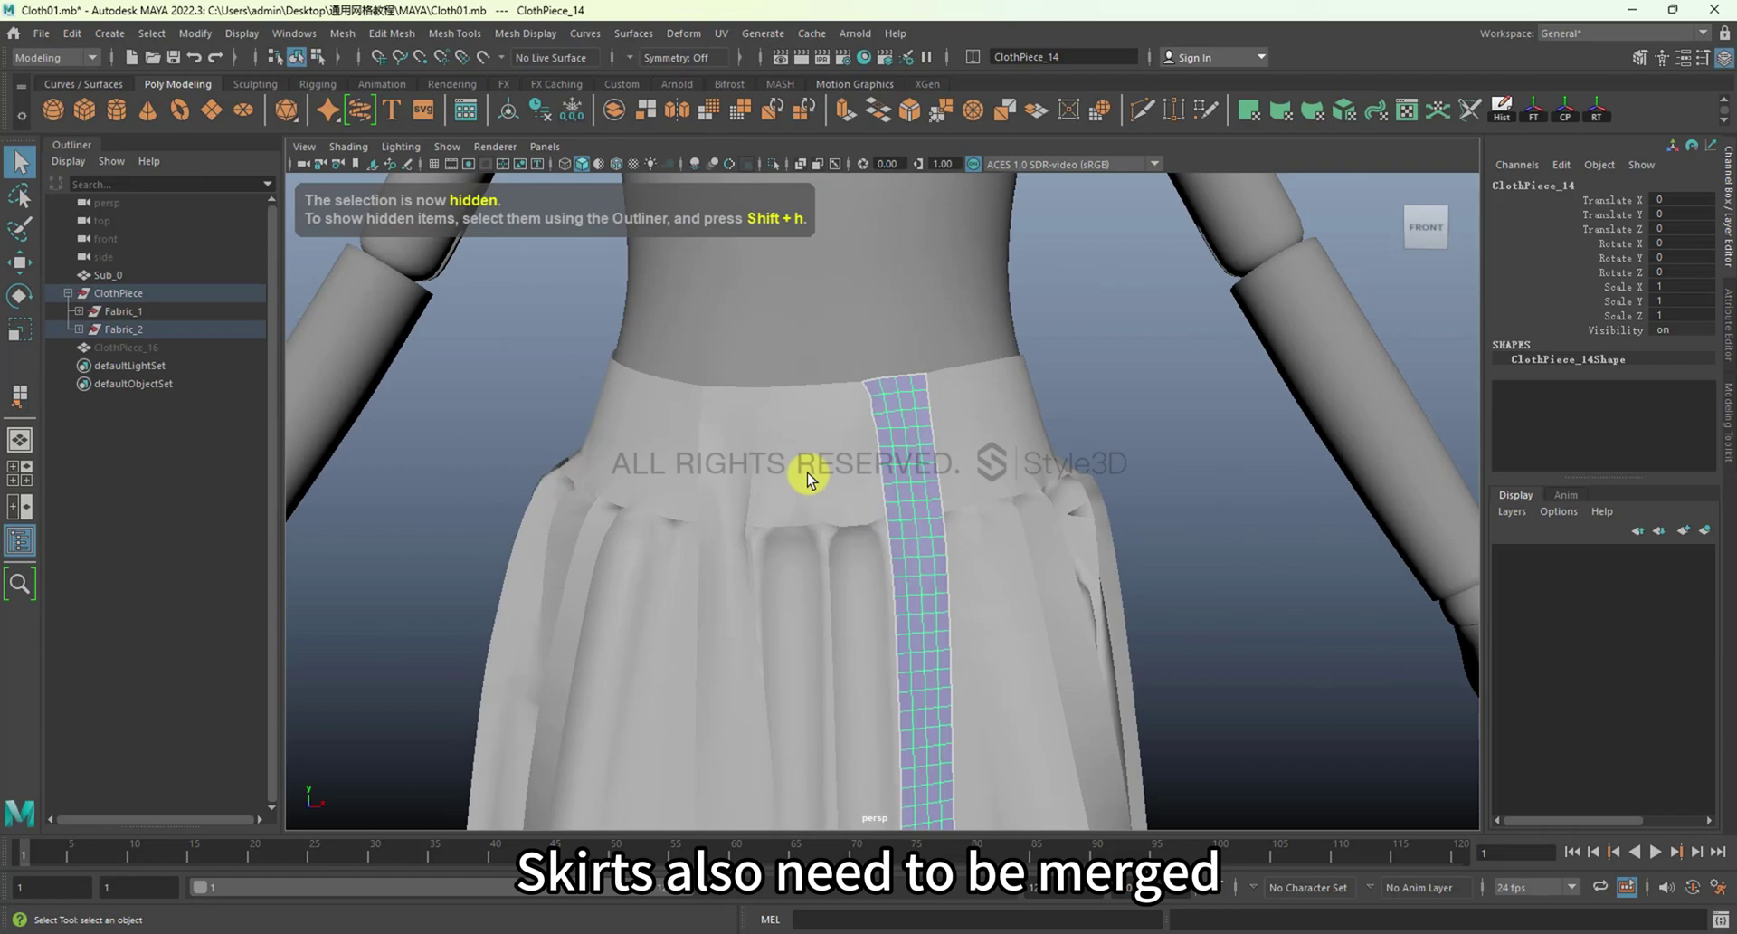
pyautogui.click(605, 496)
pyautogui.keyDown('shift'); pyautogui.click(624, 543); pyautogui.keyUp('shift')
pyautogui.click(774, 164)
pyautogui.keyDown('alt'); pyautogui.moveTo(1240, 547); pyautogui.dragTo(1158, 488); pyautogui.keyUp('alt')
pyautogui.click(614, 110)
# Merge the vertices of the combined waistband and skirt
pyautogui.keyDown('alt'); pyautogui.moveTo(742, 407); pyautogui.dragTo(783, 414); pyautogui.keyUp('alt')
pyautogui.press('F9')
pyautogui.moveTo(473, 241); pyautogui.dragTo(1183, 592)
pyautogui.keyDown('shift'); pyautogui.moveTo(903, 513); pyautogui.dragTo(977, 391, button='right'); pyautogui.keyUp('shift')
# Select the edge loop along the seam between the waistband and the skirt
pyautogui.moveTo(799, 463); pyautogui.dragTo(799, 407, button='right')
pyautogui.doubleClick(736, 562)
pyautogui.keyDown('alt'); pyautogui.moveTo(737, 586); pyautogui.dragTo(939, 454); pyautogui.keyUp('alt')
pyautogui.press('w')
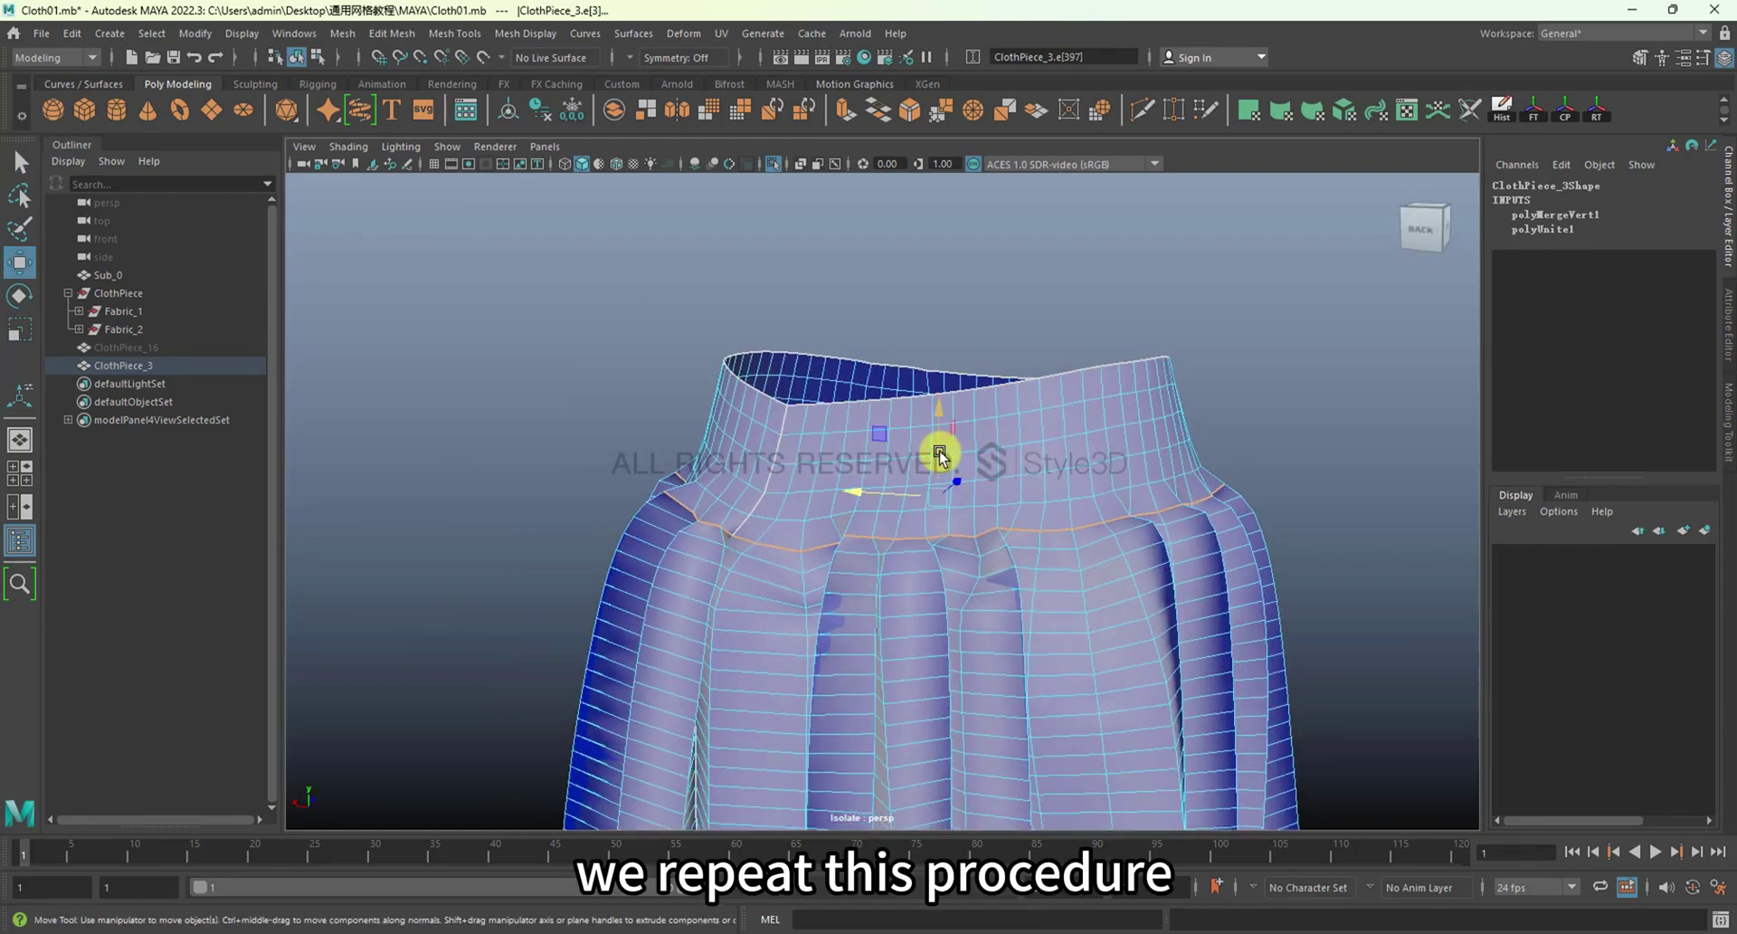
pyautogui.click(756, 465)
pyautogui.moveTo(756, 465); pyautogui.dragTo(885, 666)
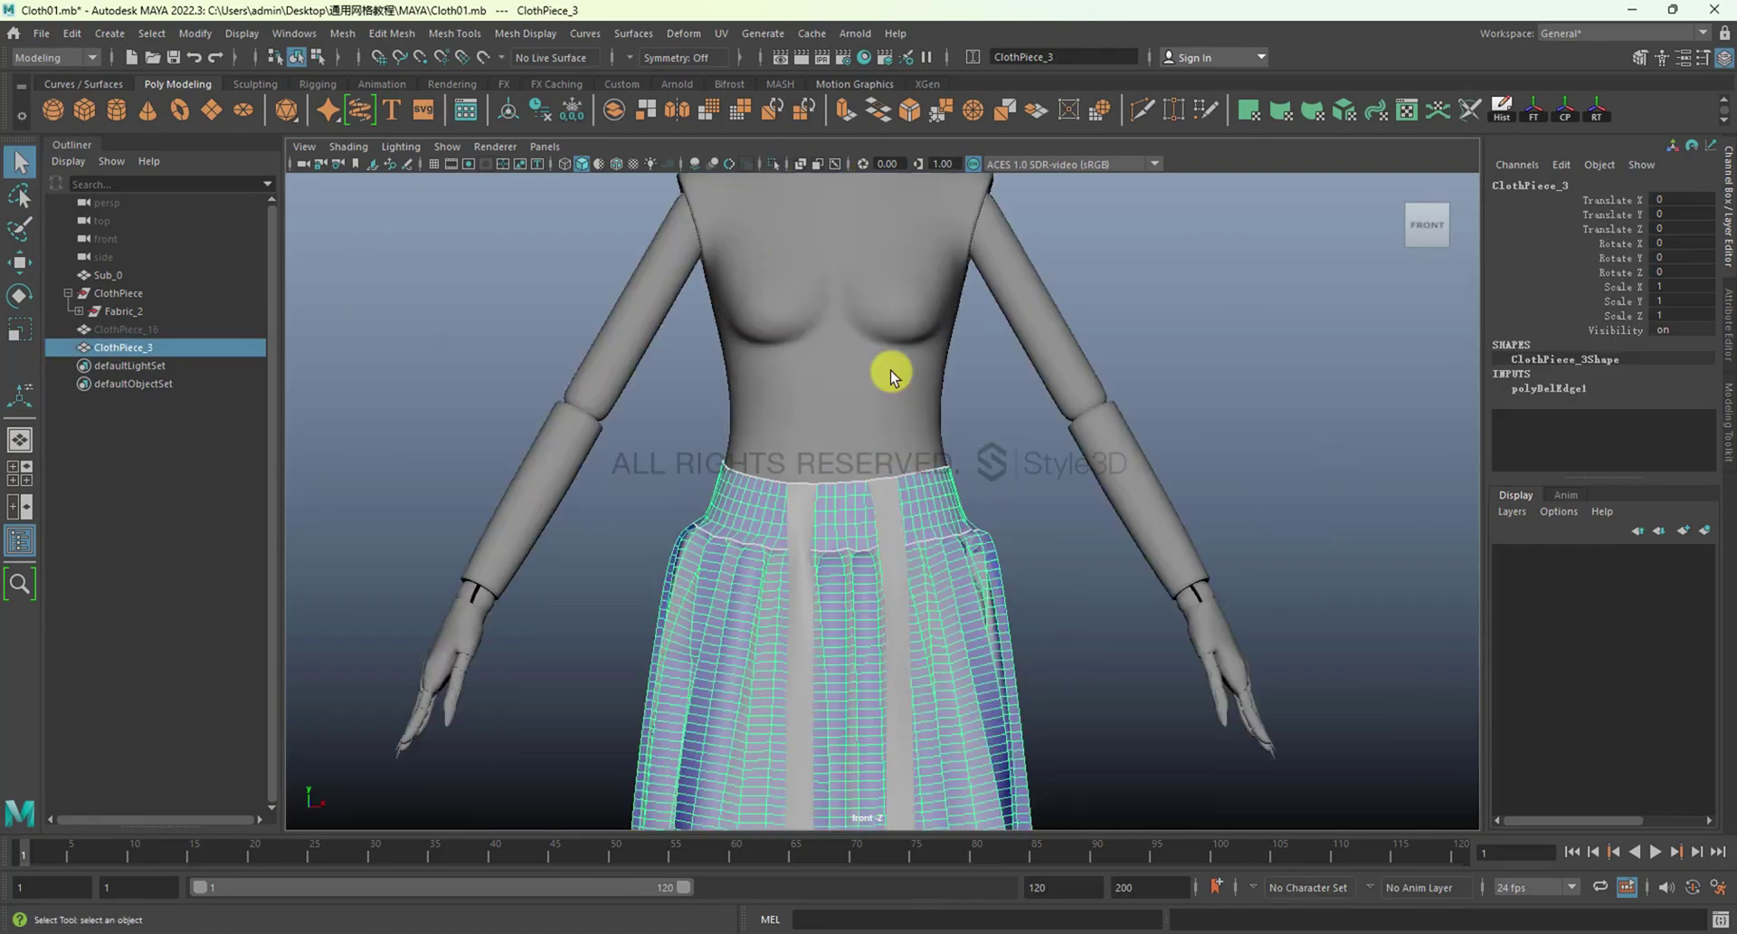
# Isolate the skirt together with its two vertical front bands and combine them into one mesh
pyautogui.keyDown('shift'); pyautogui.click(798, 633); pyautogui.keyUp('shift')
pyautogui.keyDown('shift'); pyautogui.click(894, 633); pyautogui.keyUp('shift')
pyautogui.click(773, 164)
pyautogui.click(615, 109)
# Merge the vertices around the waistband of the skirt with its front bands
pyautogui.press('space')
pyautogui.press('F9')
pyautogui.moveTo(543, 289); pyautogui.dragTo(1113, 437)
pyautogui.keyDown('shift'); pyautogui.moveTo(953, 473); pyautogui.dragTo(944, 401, button='right'); pyautogui.keyUp('shift')
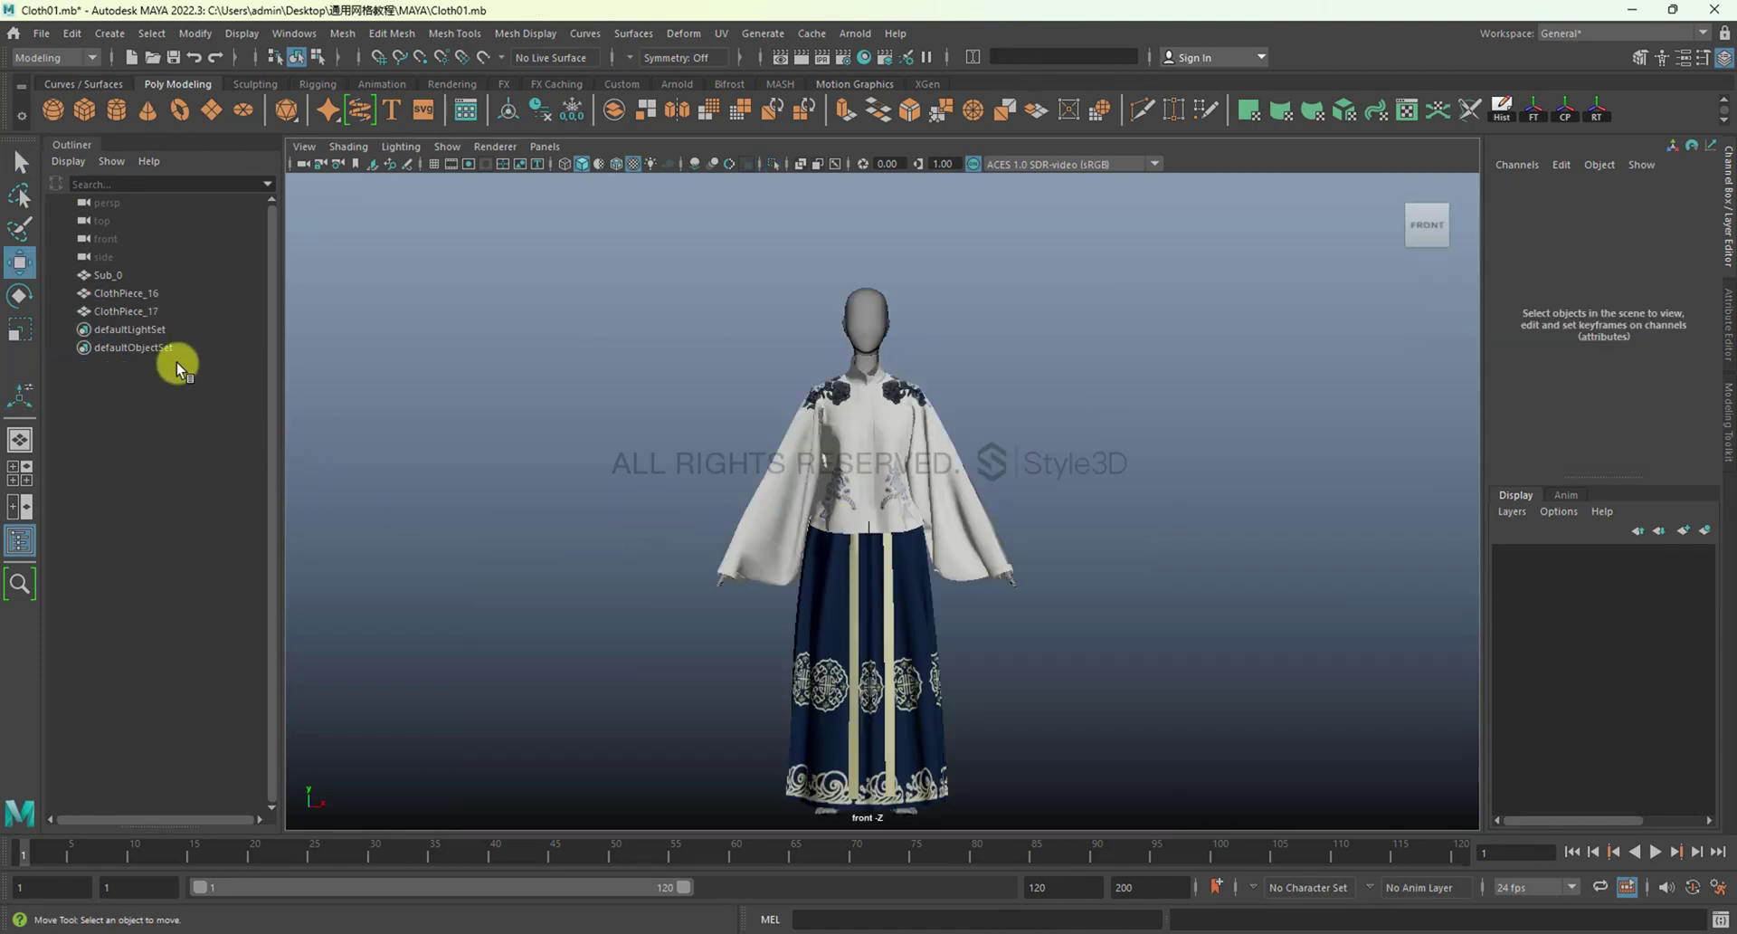
# Combine the top and skirt meshes into one garment and export it as an FBX
pyautogui.click(155, 311)
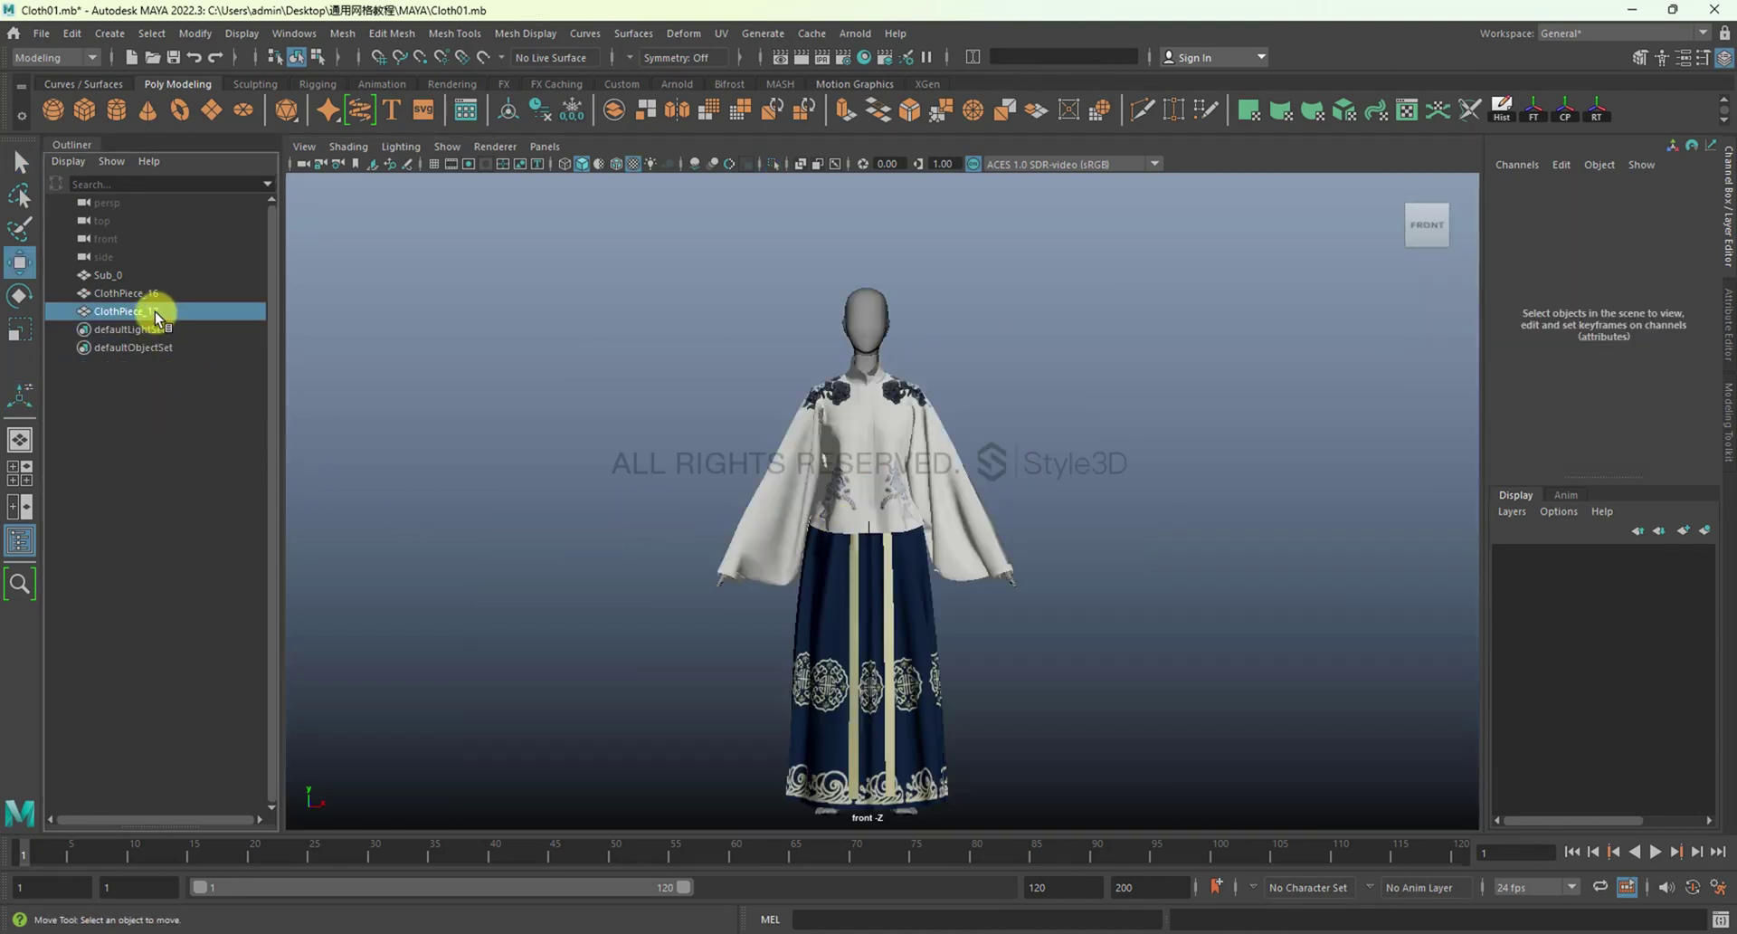
pyautogui.keyDown('shift'); pyautogui.click(144, 295); pyautogui.keyUp('shift')
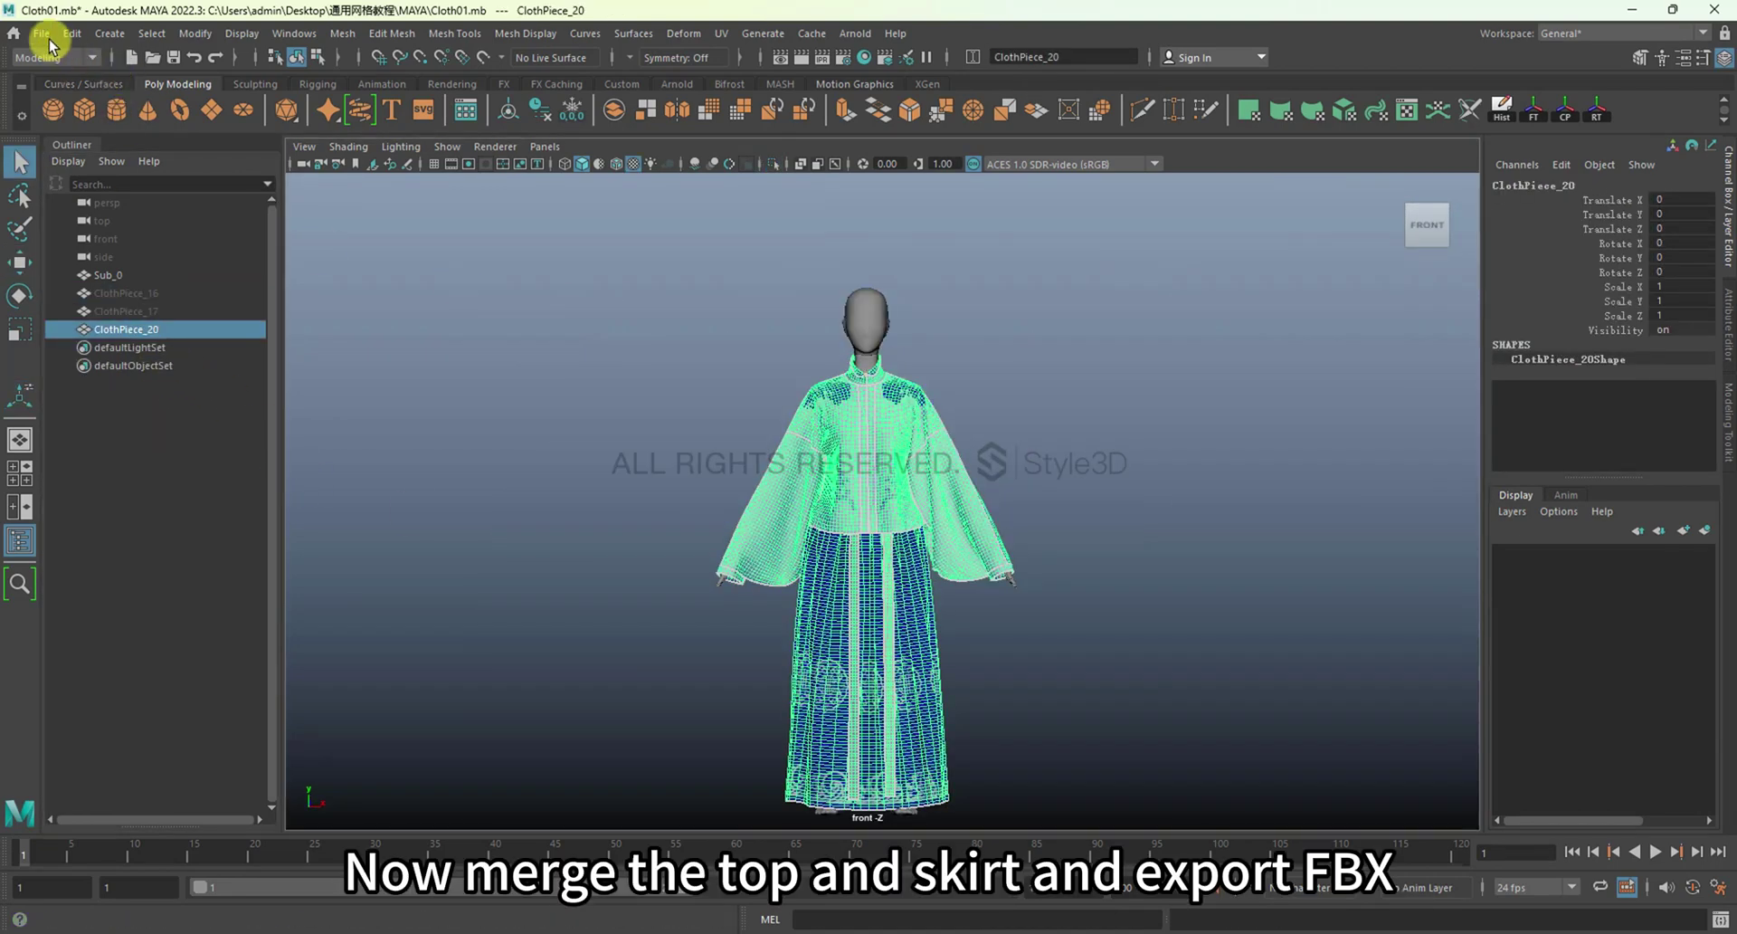
pyautogui.click(43, 35)
pyautogui.click(114, 275)
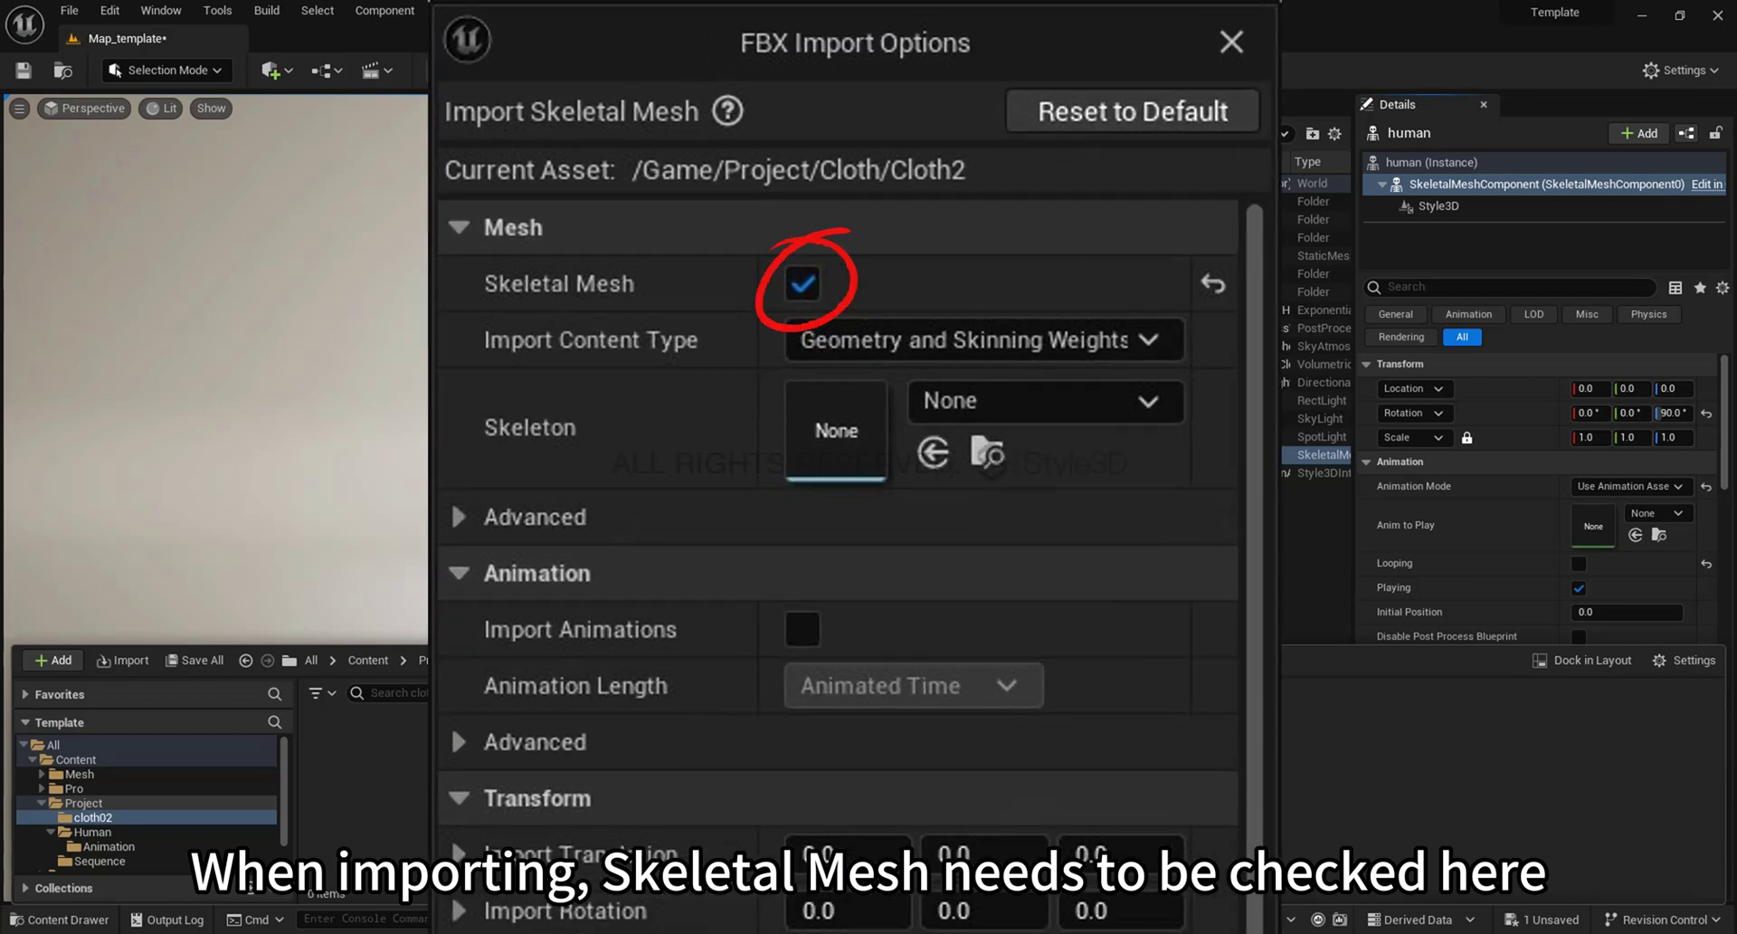
# In Unreal Engine, import the Cloth2 FBX into the cloth02 folder with Skeletal Mesh enabled
pyautogui.click(932, 743)
pyautogui.click(893, 786)
pyautogui.click(862, 818)
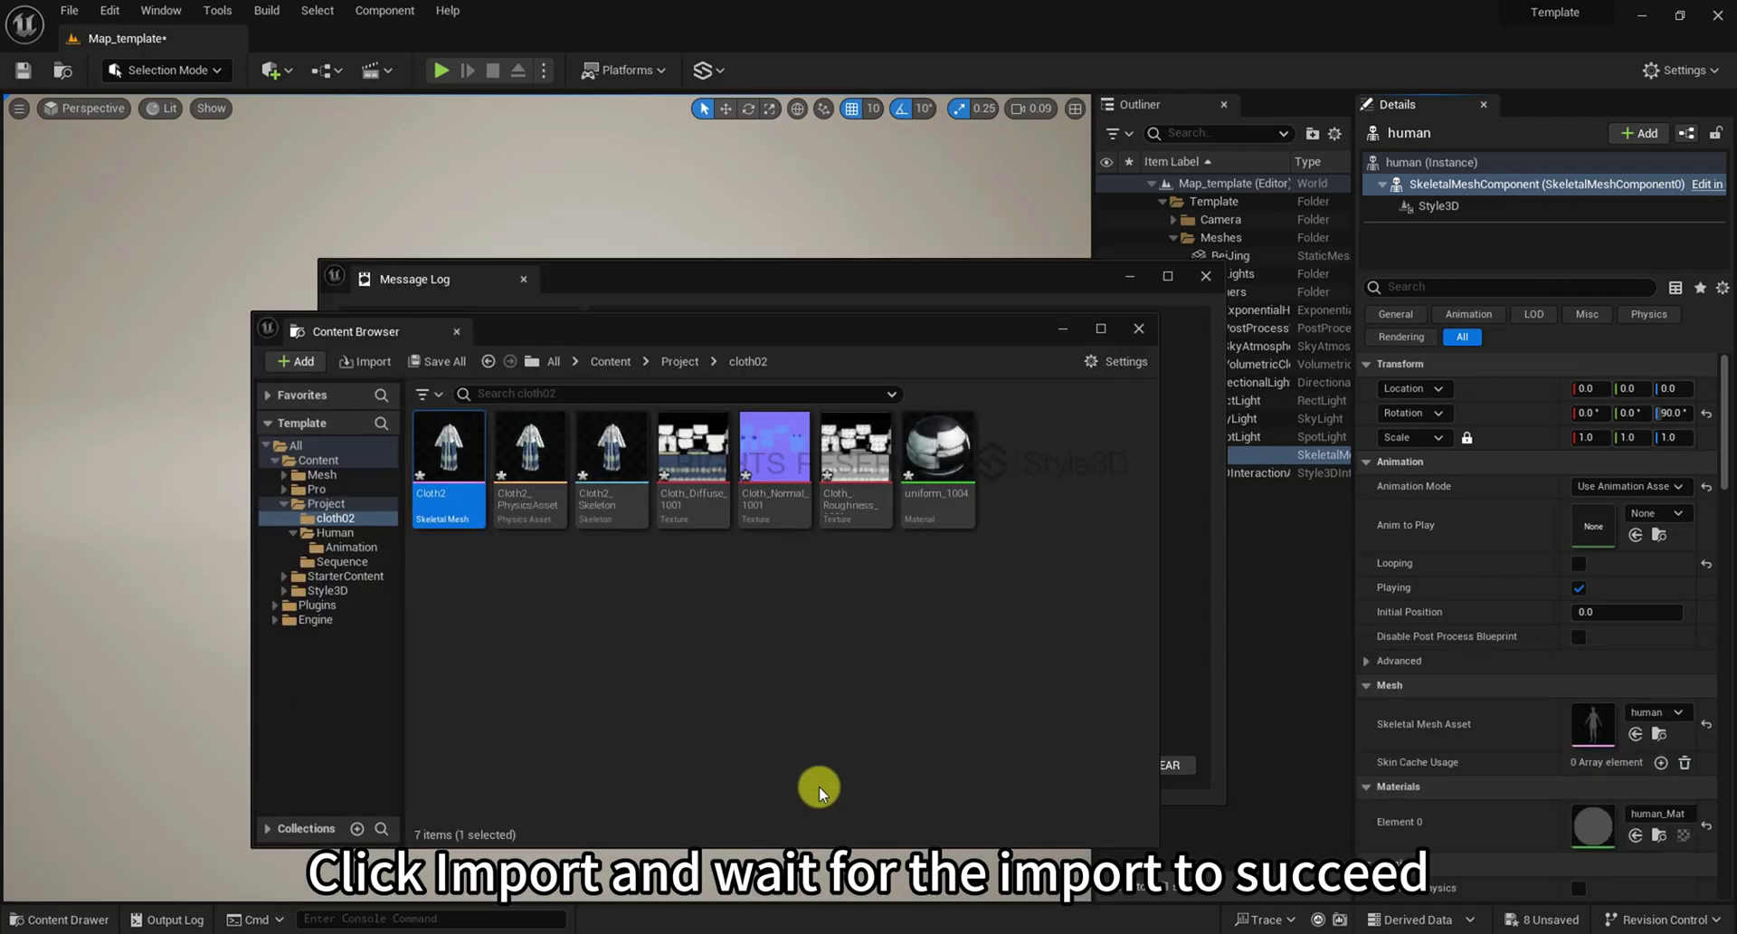
# Open the imported Cloth2 skeletal mesh, look it over and close it
pyautogui.doubleClick(530, 466)
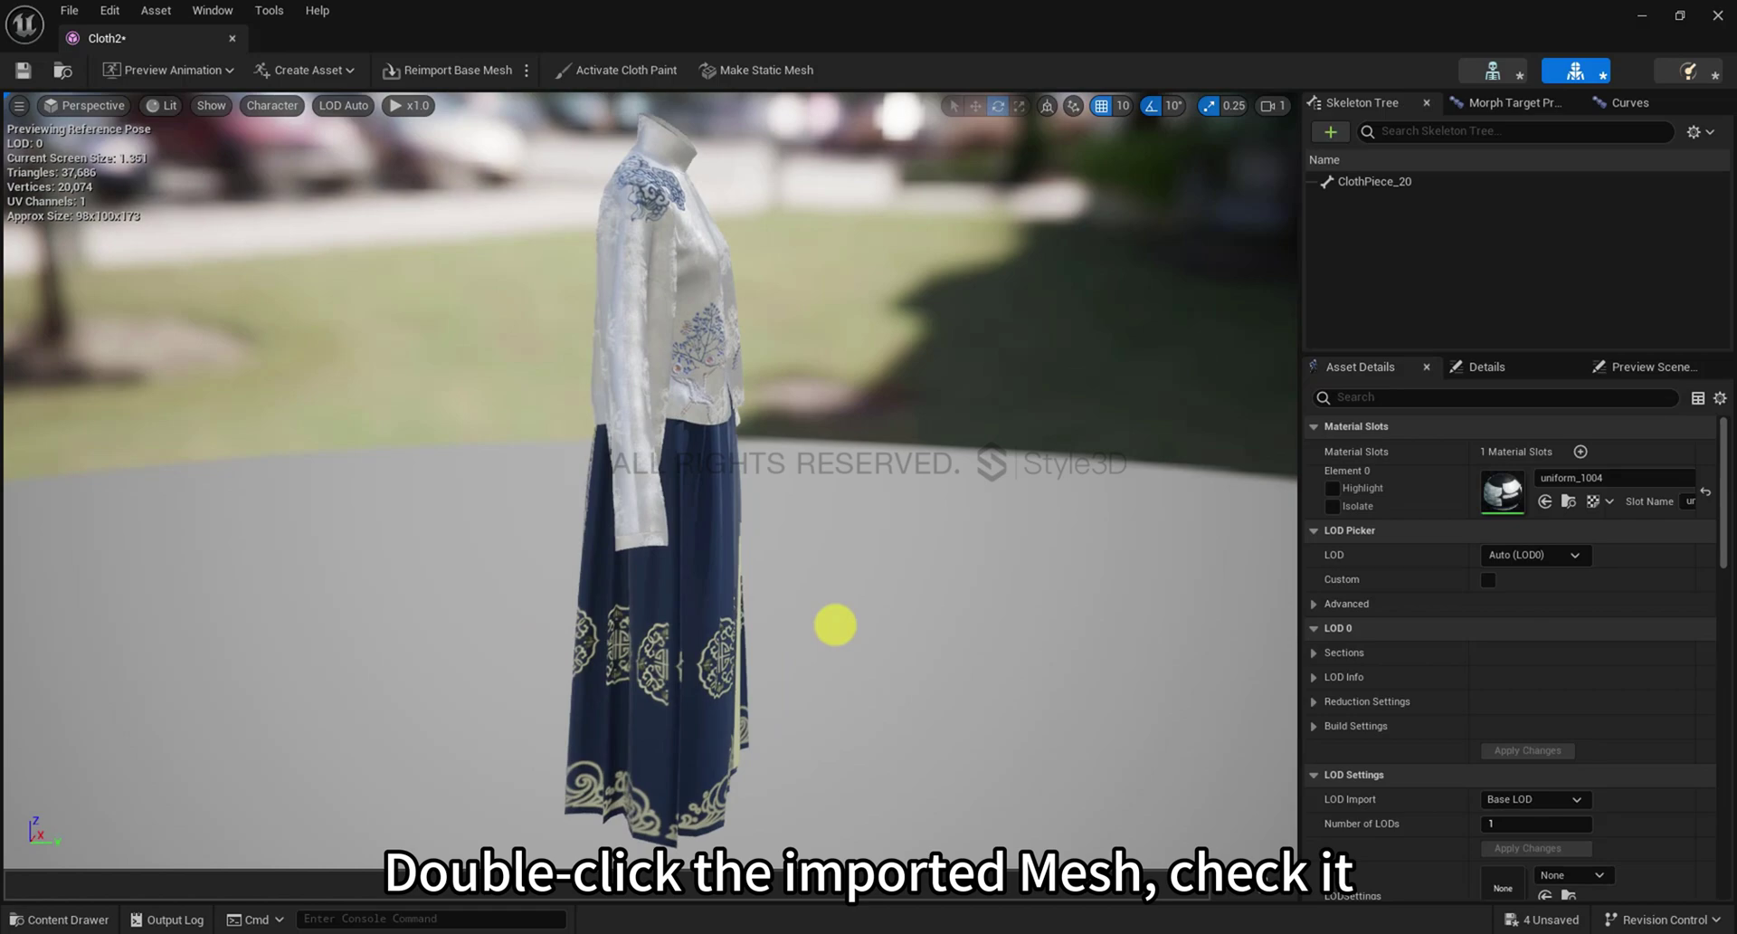
pyautogui.moveTo(835, 625); pyautogui.dragTo(1728, 616)
pyautogui.click(233, 39)
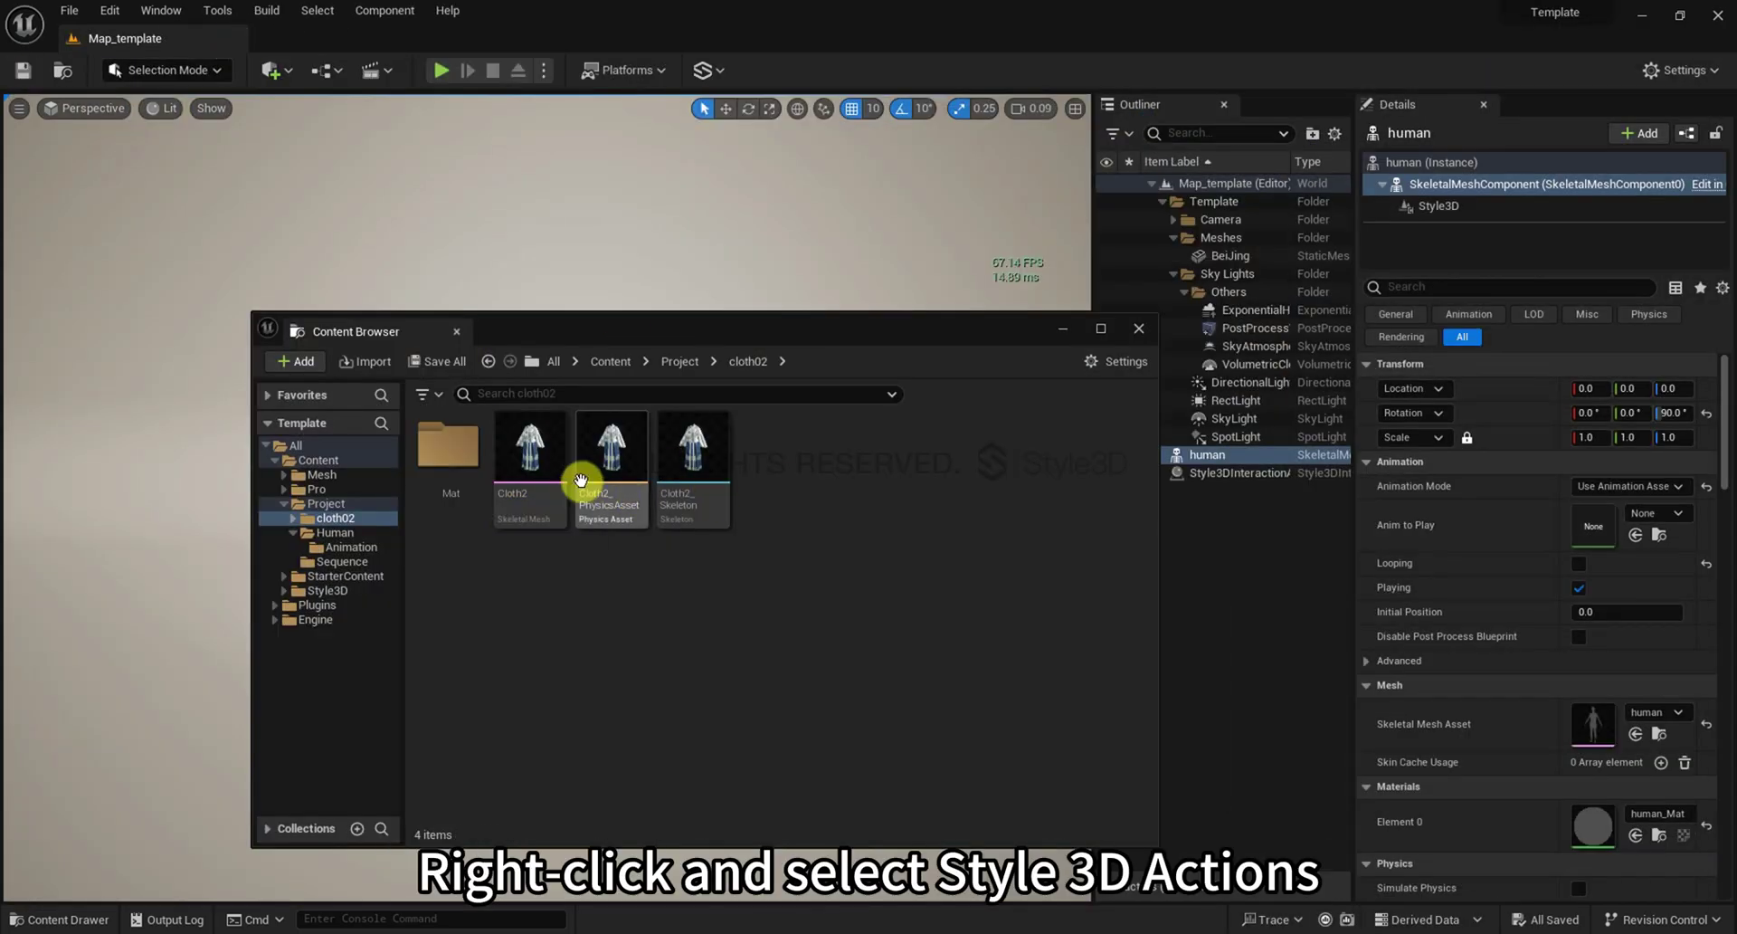
# Create a Style3D asset from the Cloth2 skeletal mesh with Optimize Rest Shape enabled and a Rest Shape Residual of 10.0
pyautogui.rightClick(530, 472)
pyautogui.moveTo(653, 434)
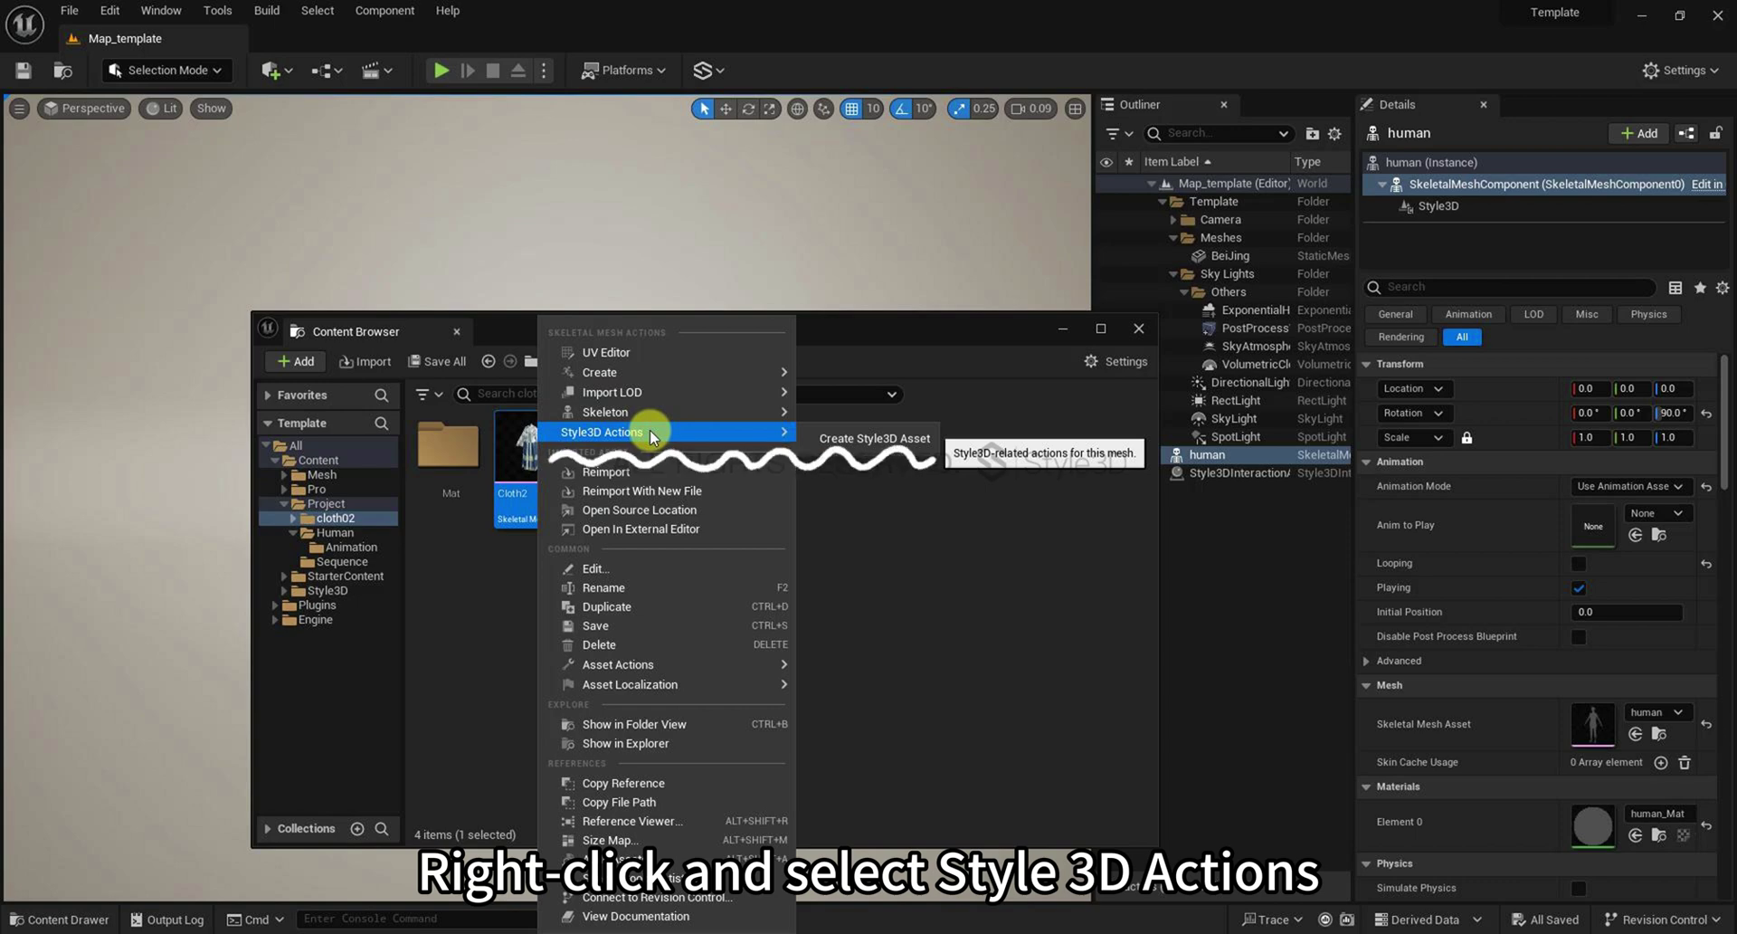
pyautogui.click(846, 438)
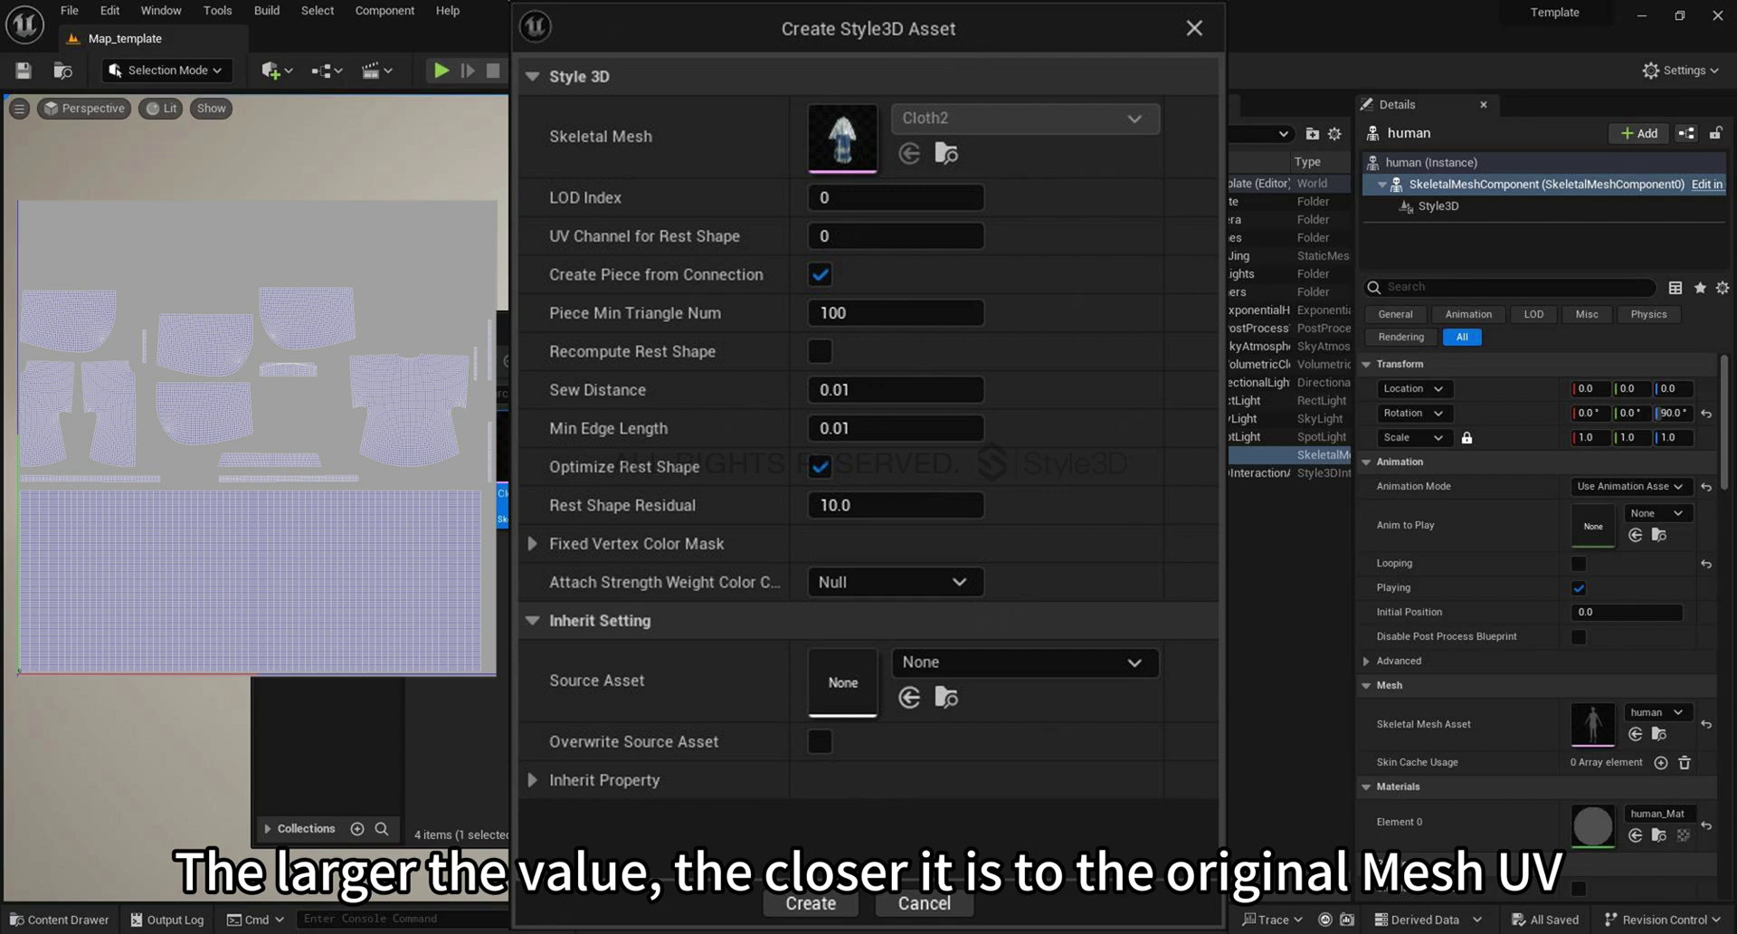
pyautogui.click(904, 505)
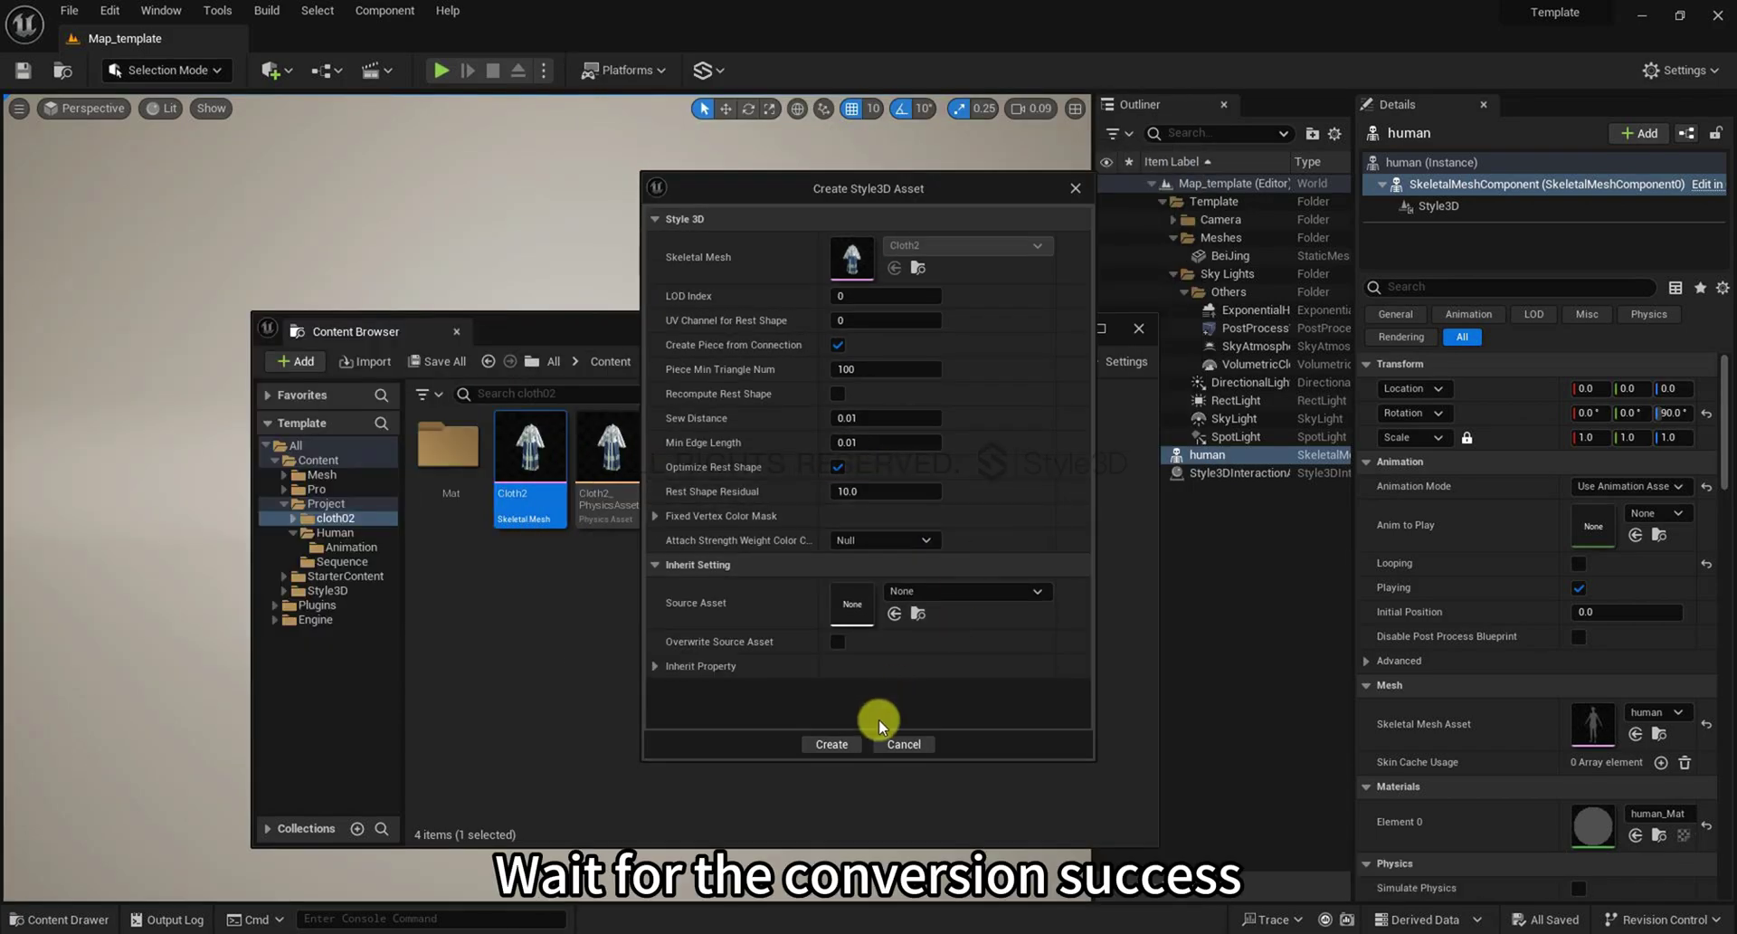
pyautogui.click(850, 742)
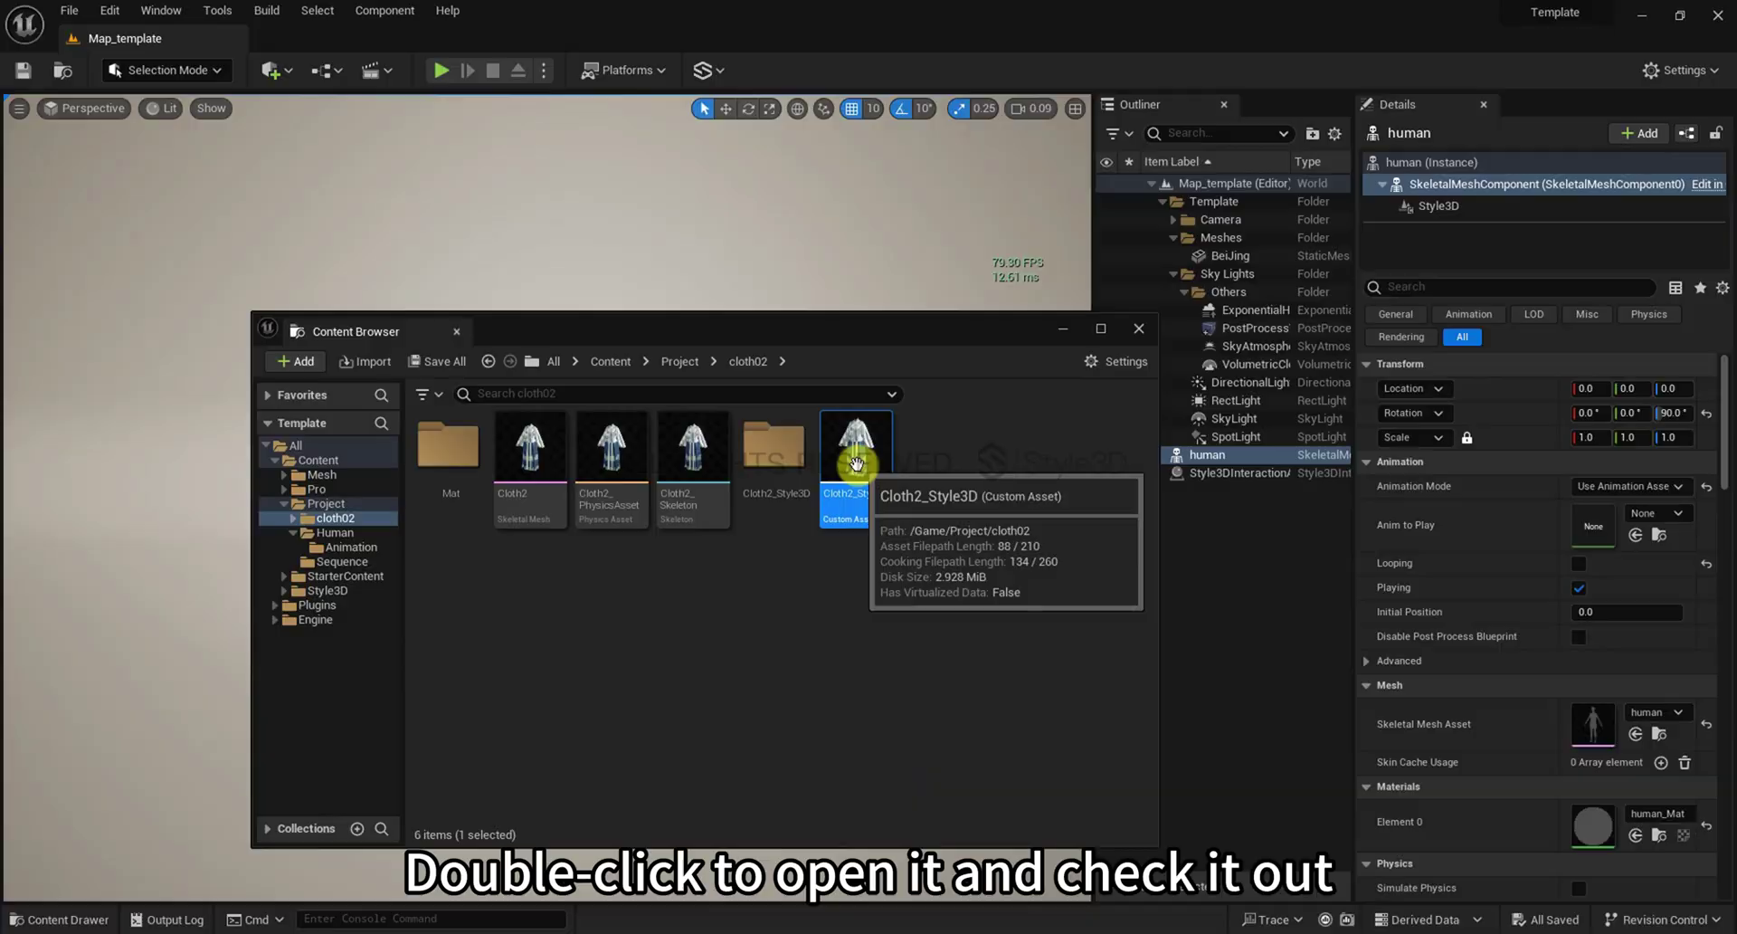
# Open the Cloth2_Style3D asset, examine the garment and its pattern pieces, and close it
pyautogui.doubleClick(846, 525)
pyautogui.moveTo(1086, 573); pyautogui.dragTo(1118, 573)
pyautogui.moveTo(965, 576); pyautogui.dragTo(904, 580)
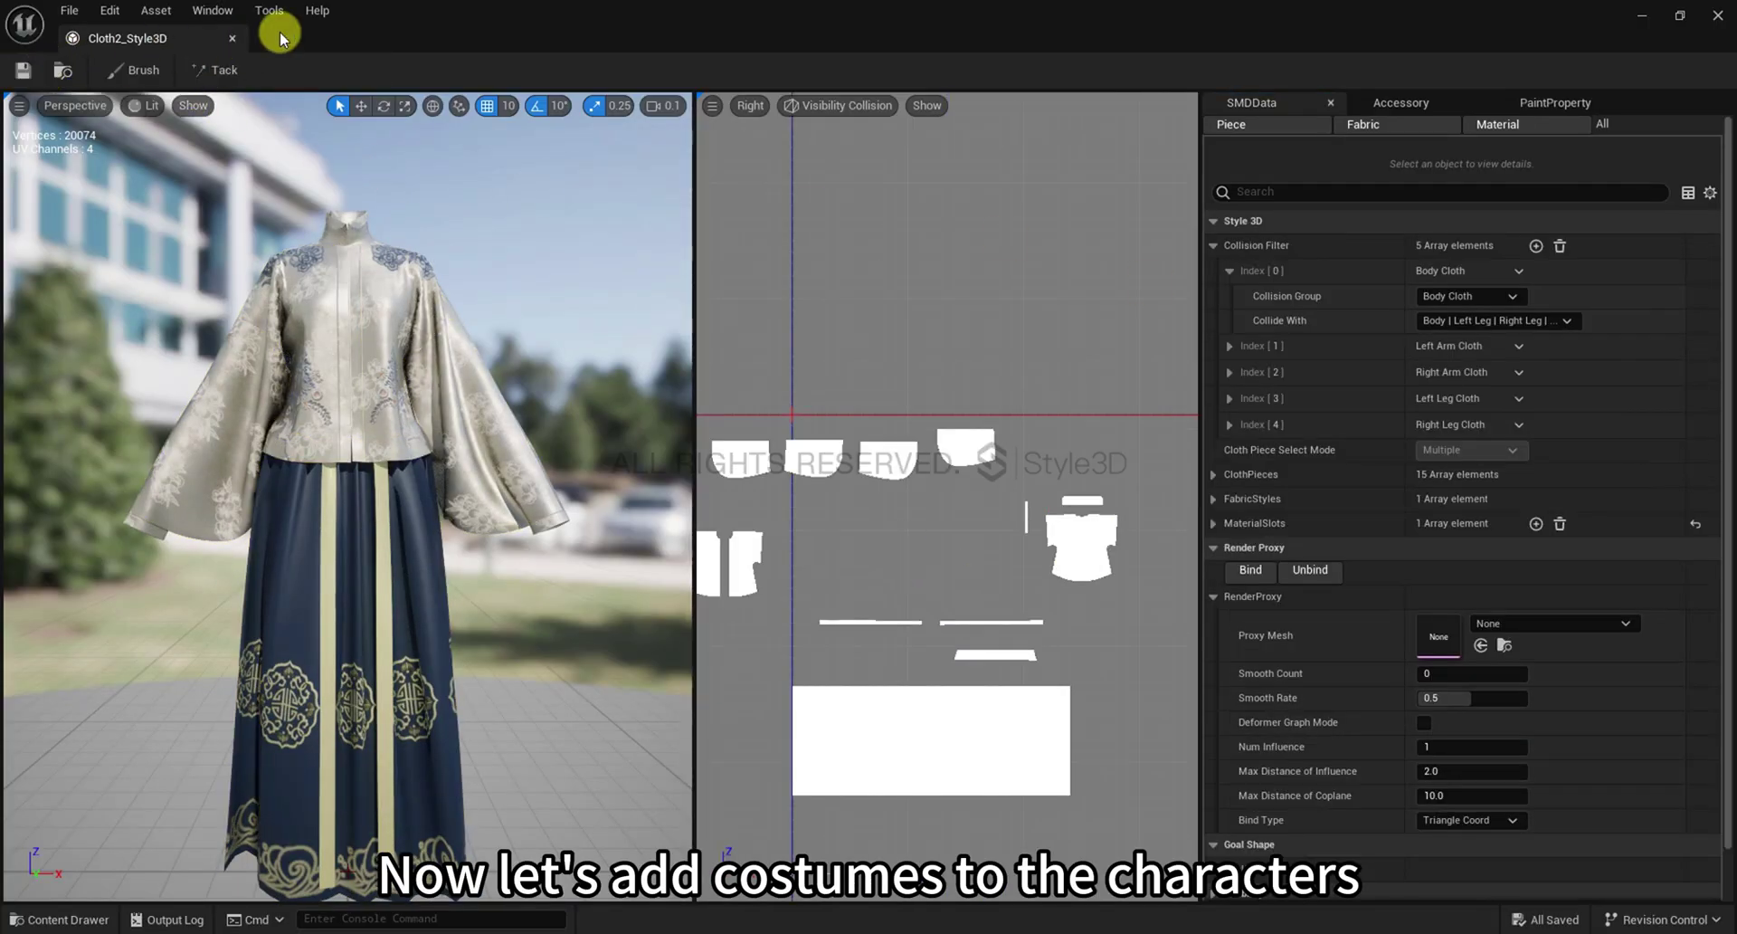
pyautogui.click(233, 40)
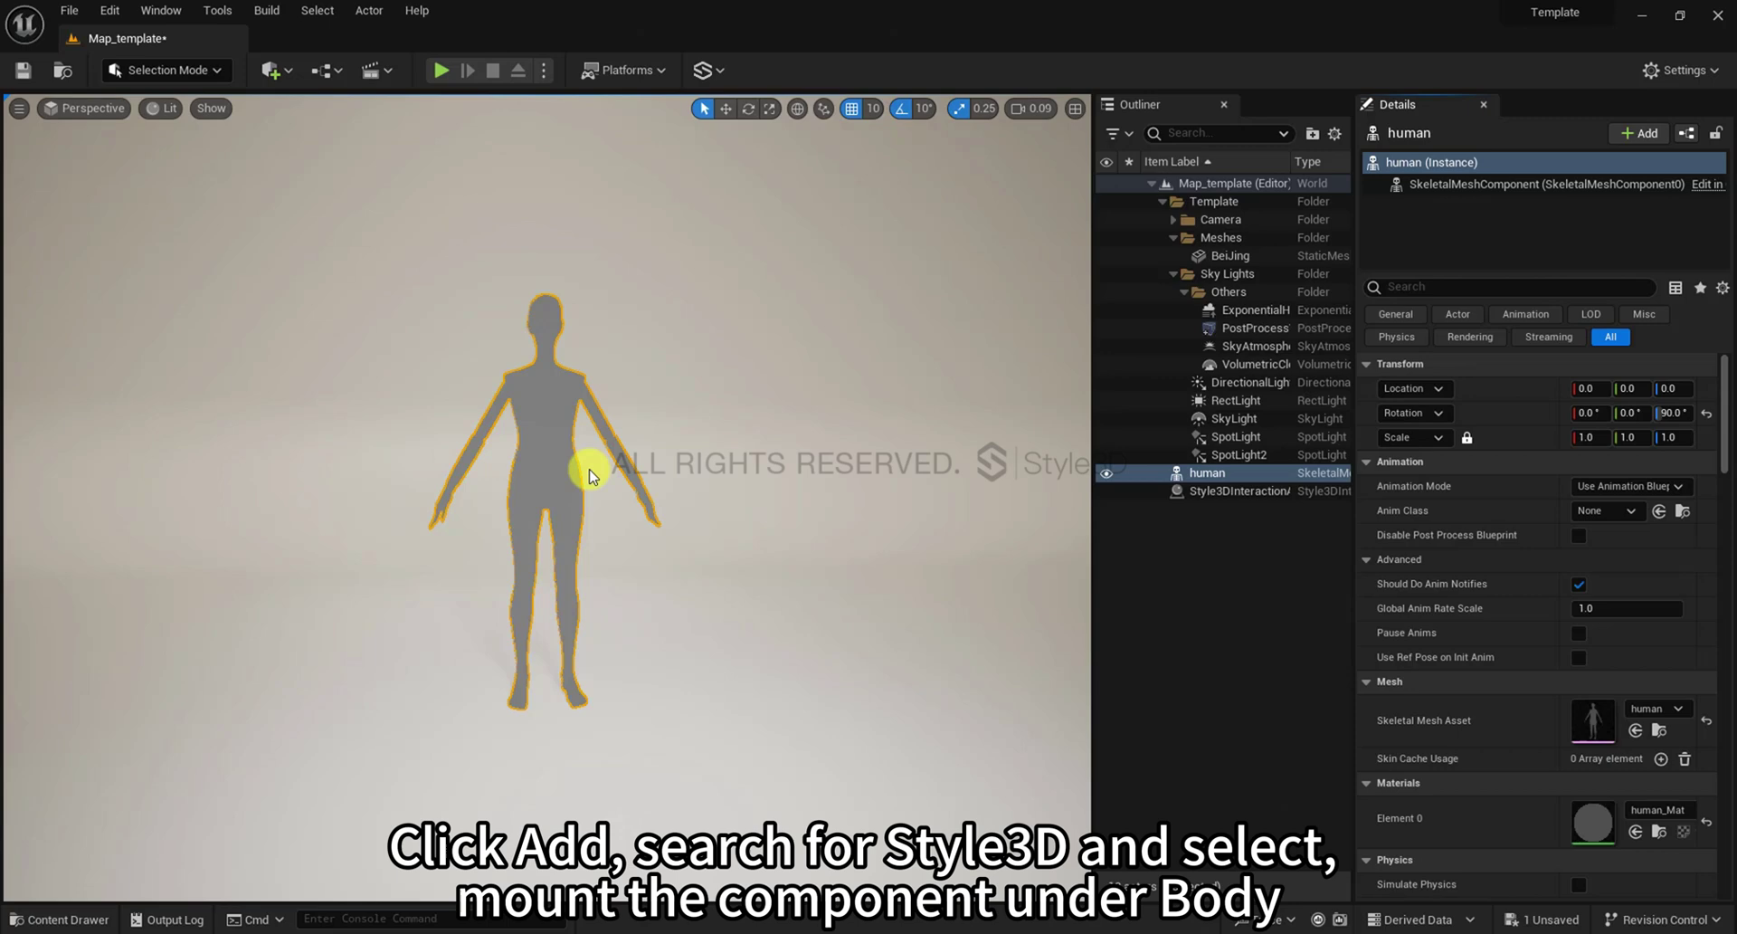
# Add a Style3D component under the human actor's skeletal mesh component
pyautogui.click(1640, 133)
pyautogui.write('Styy')
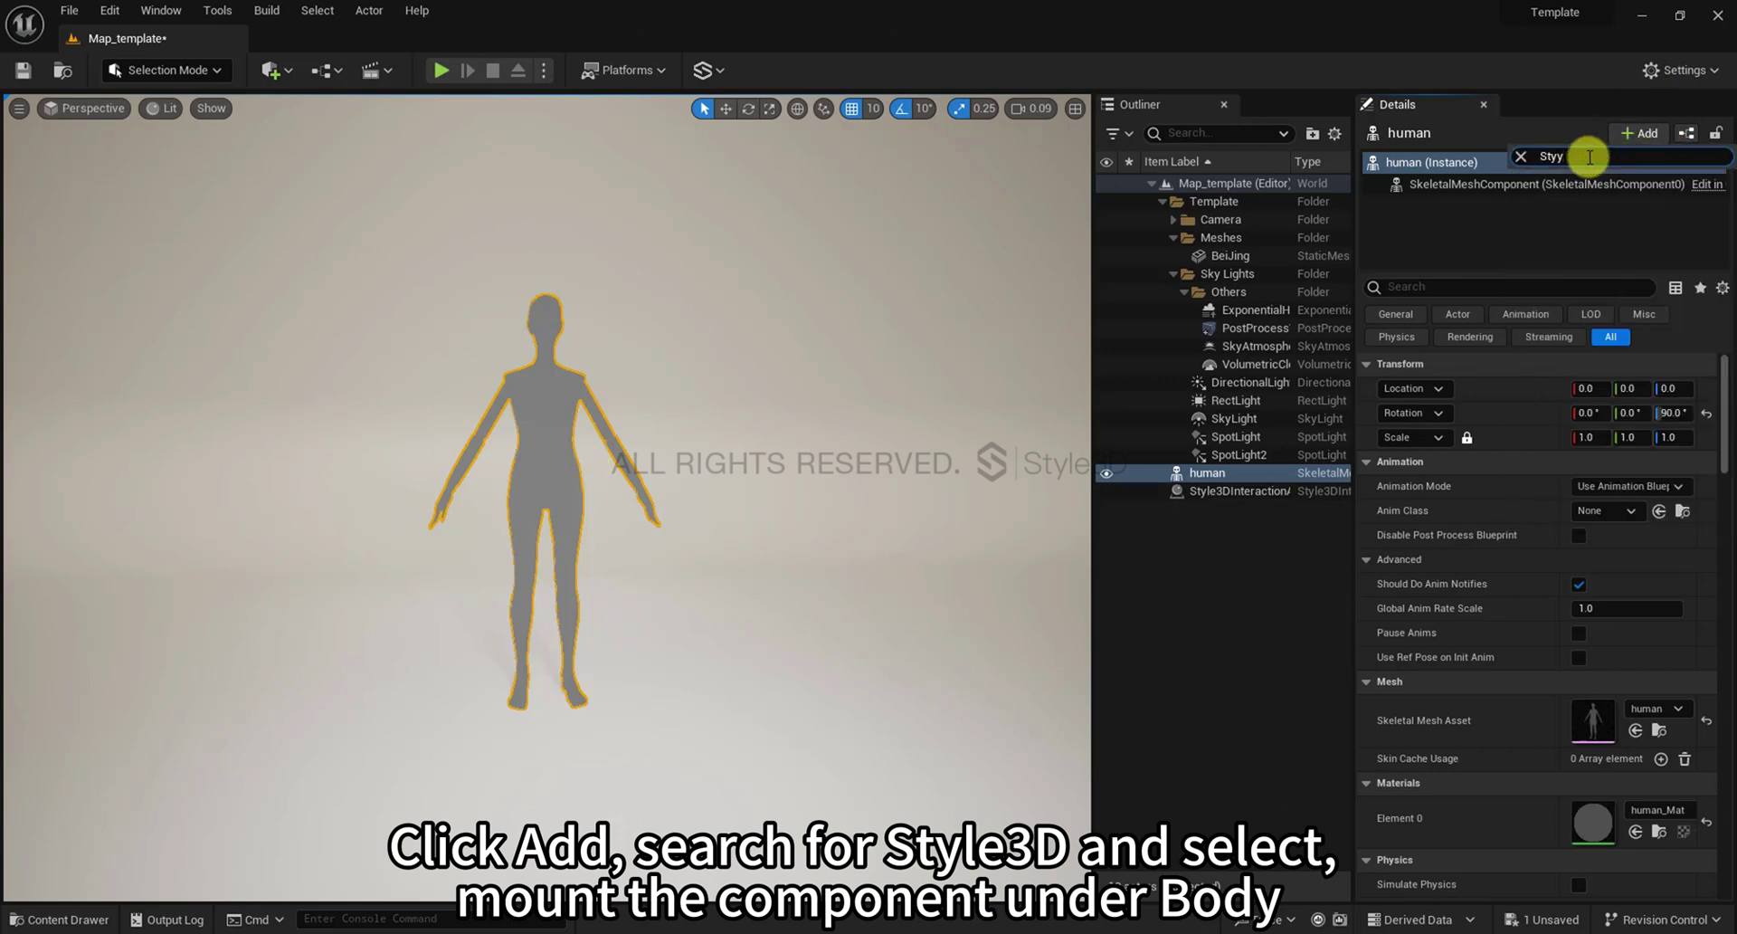
pyautogui.click(1582, 188)
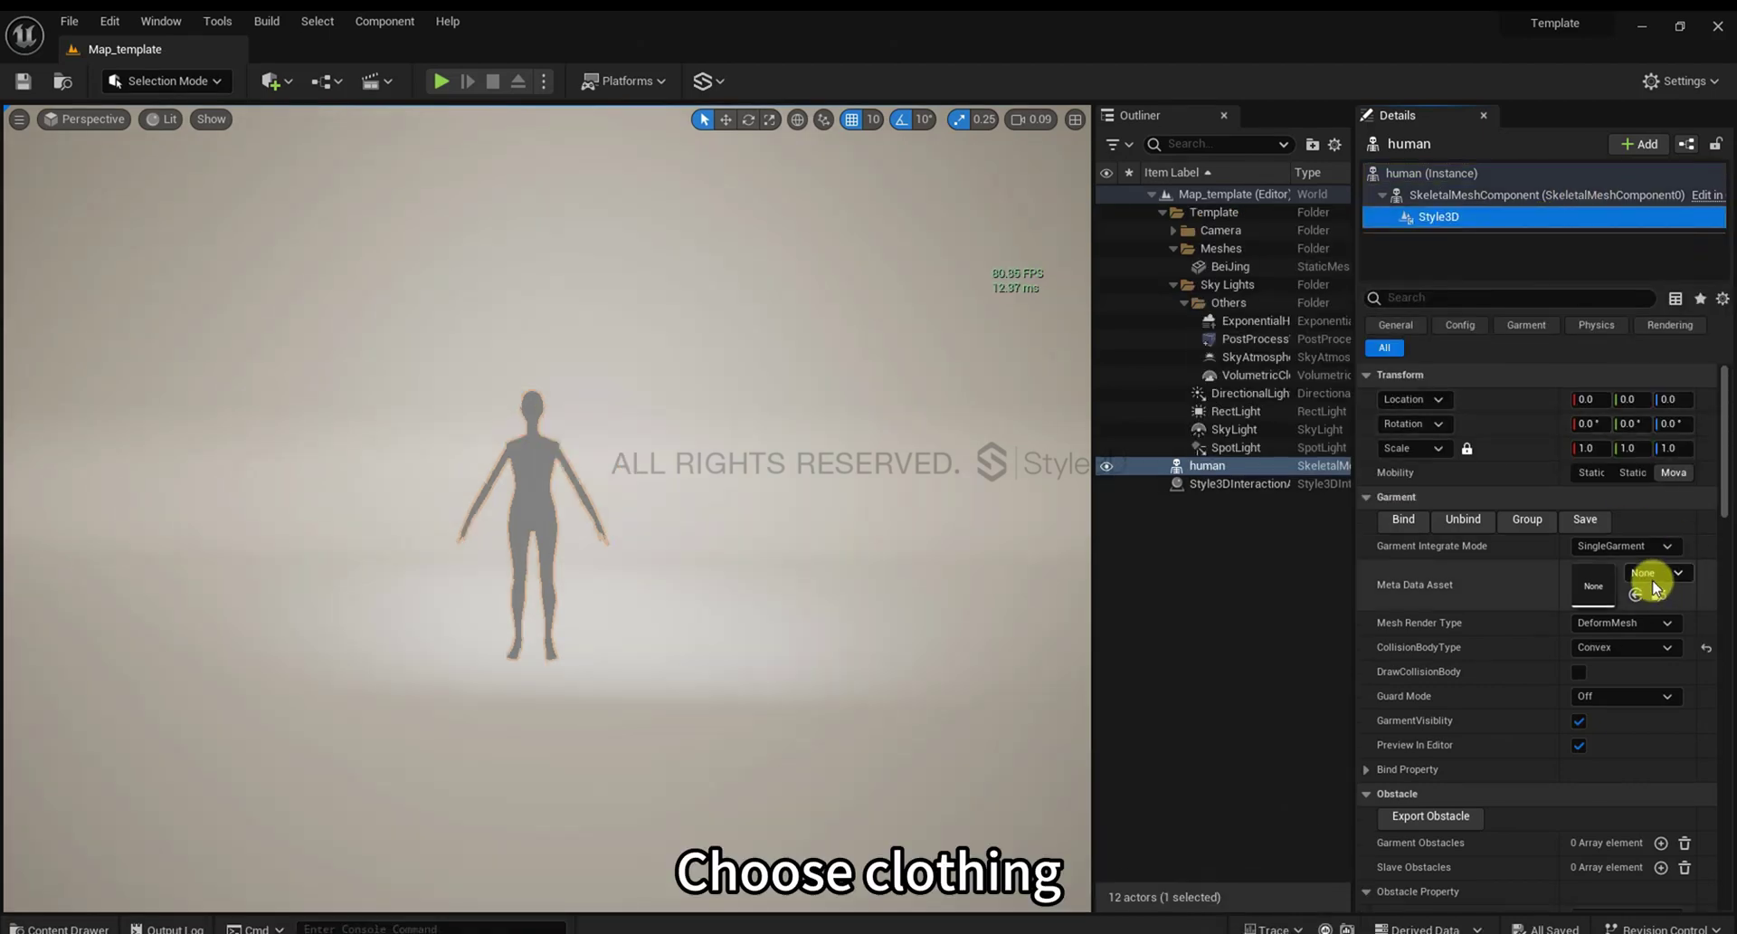
# Assign the Cloth2 Style3D asset as the component's Meta Data Asset to dress the human
pyautogui.click(1656, 573)
pyautogui.click(1556, 360)
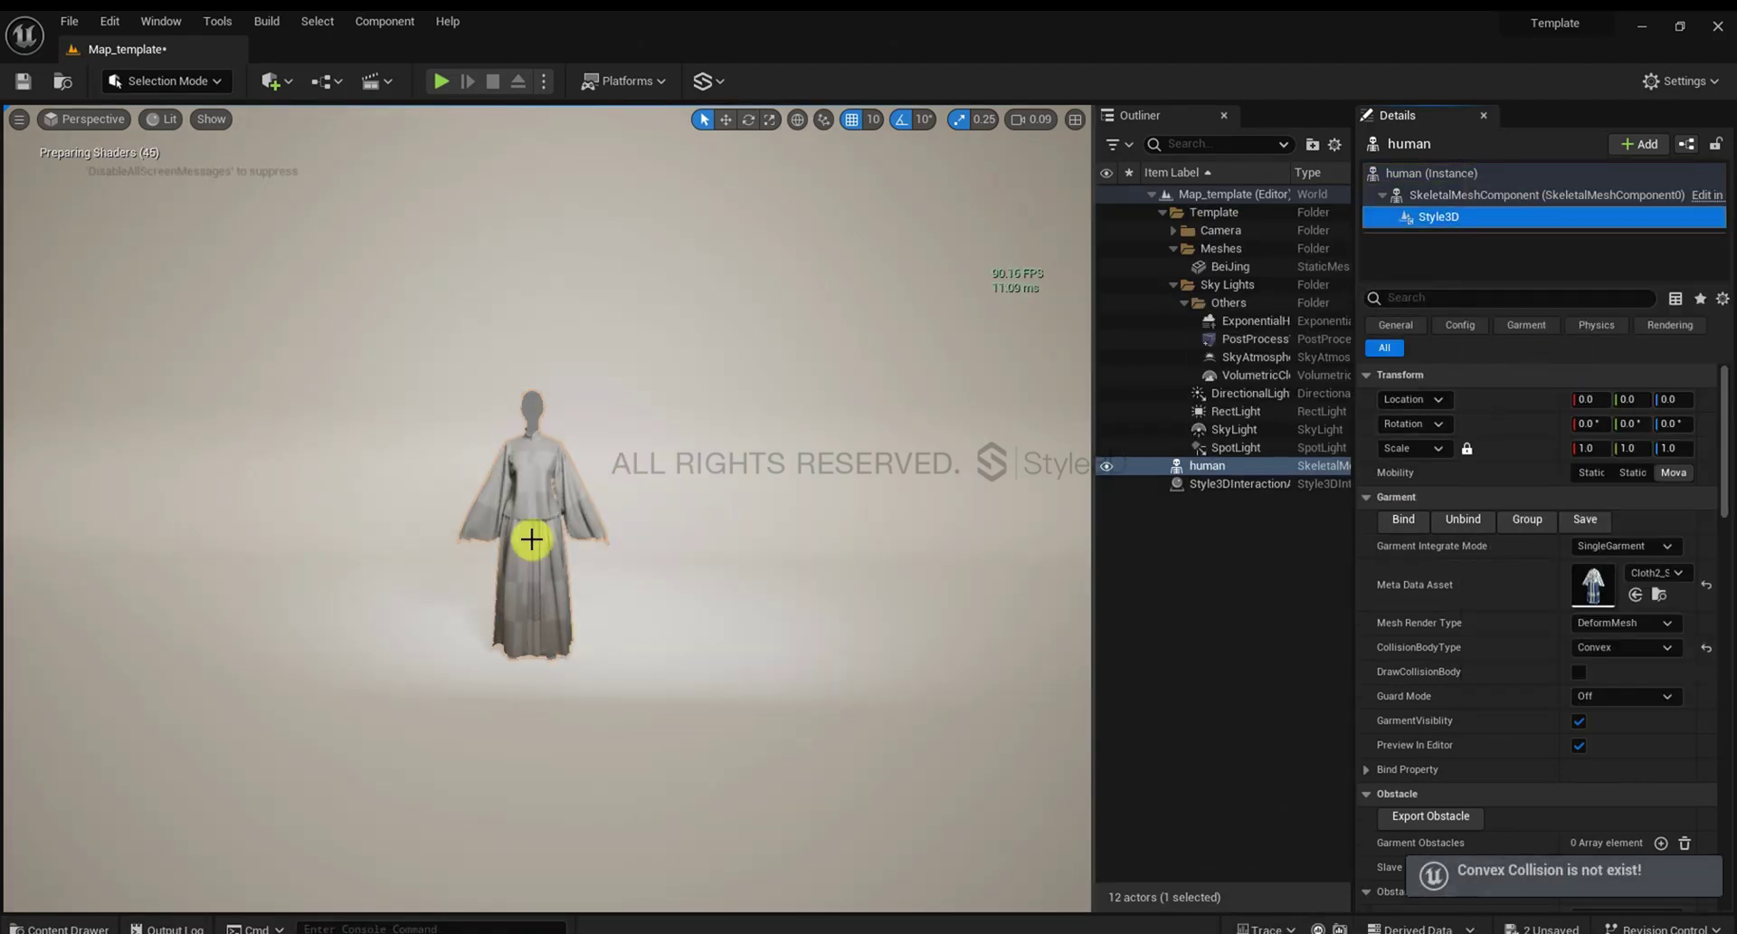
pyautogui.scroll(6, 502, 607)
pyautogui.moveTo(562, 640); pyautogui.dragTo(580, 638, button='middle')
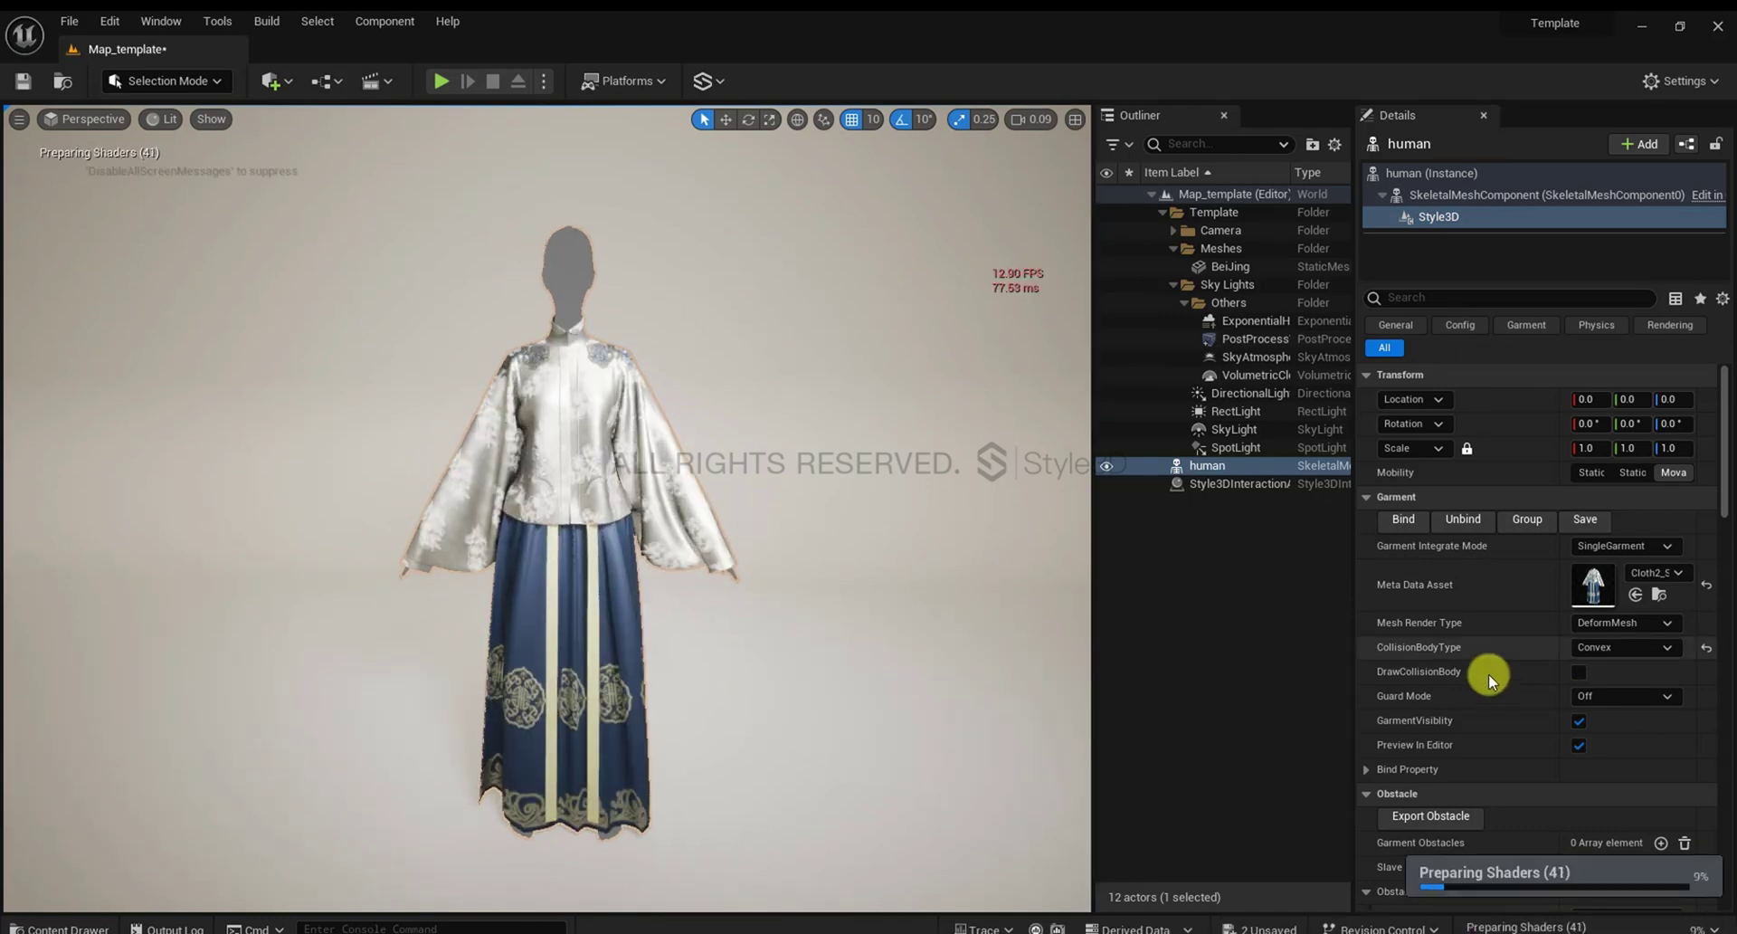
# Bind the garment to the human, group it and save it
pyautogui.click(1405, 521)
pyautogui.click(1531, 525)
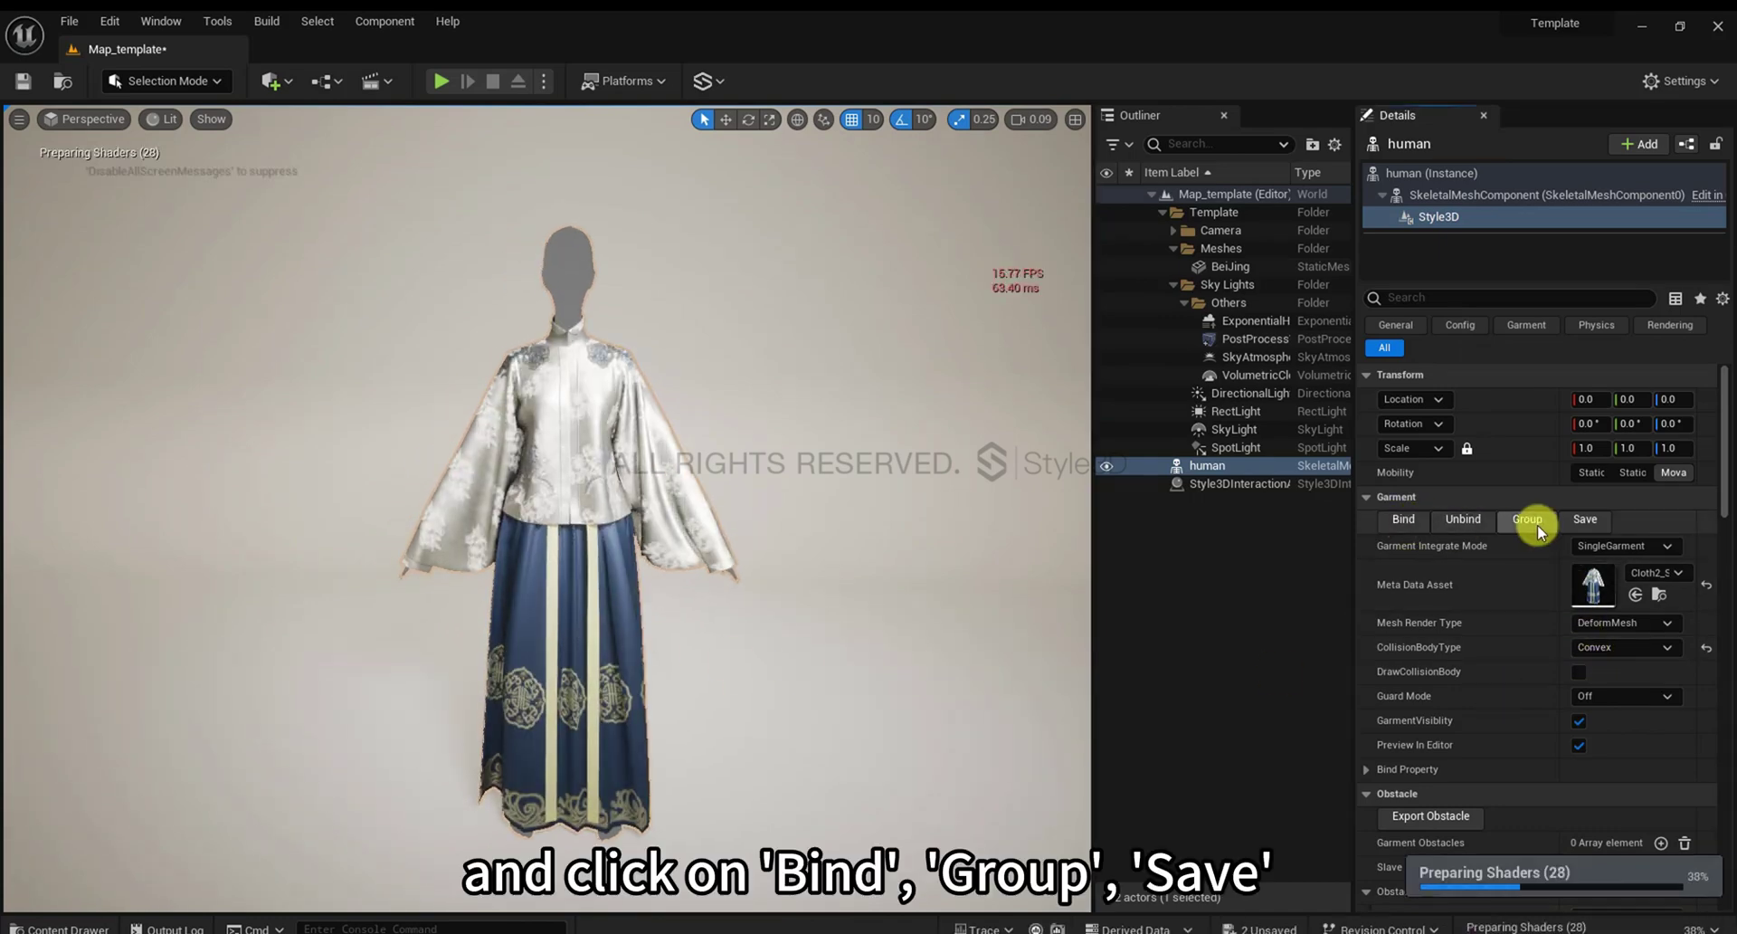
pyautogui.click(1583, 525)
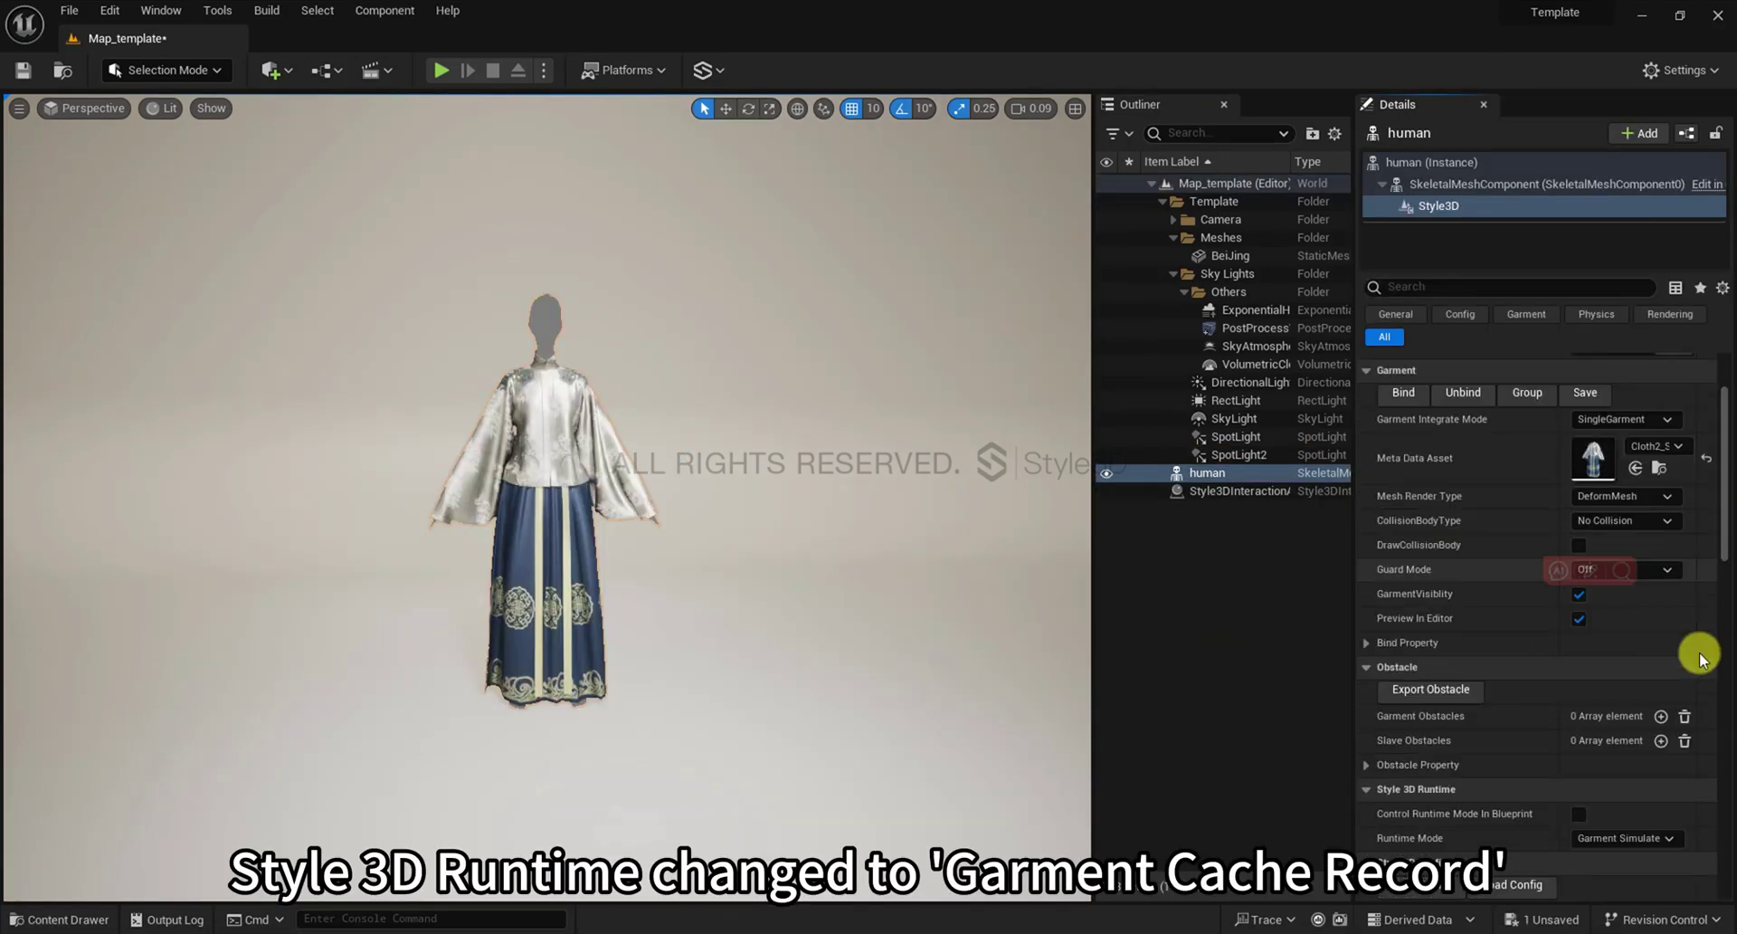
# Set the Style 3D Runtime Mode to Garment Cache Record and briefly play the level to simulate the garment
pyautogui.scroll(-10, 1703, 655)
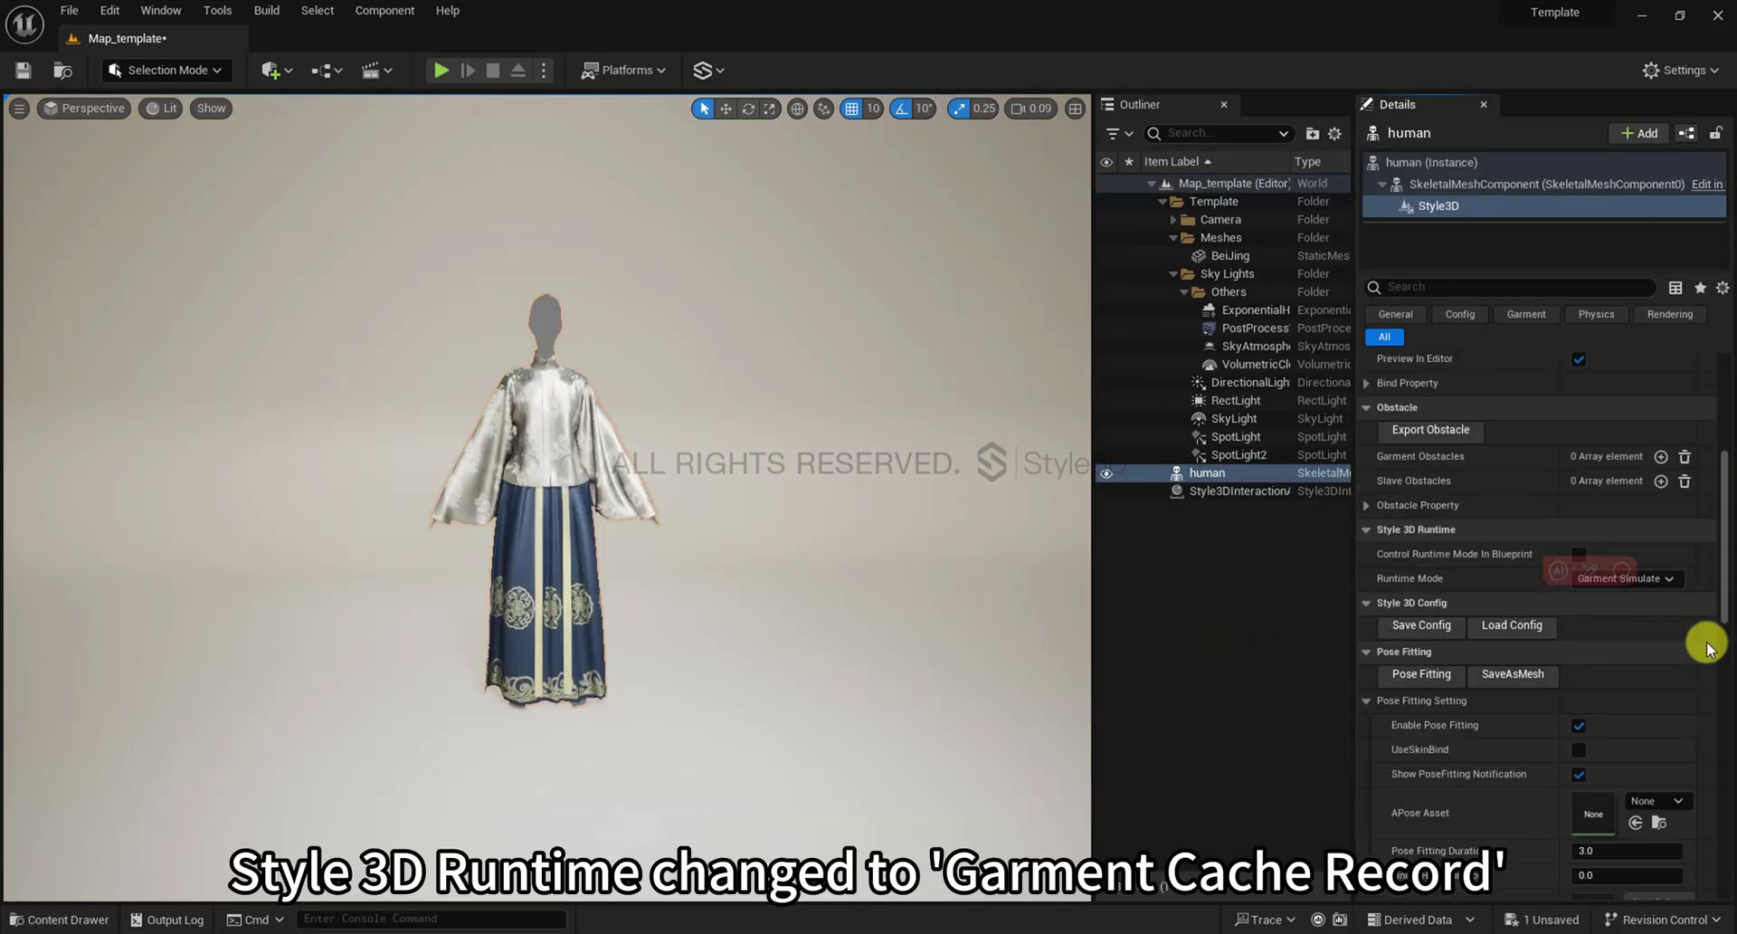
pyautogui.click(1654, 524)
pyautogui.click(1652, 554)
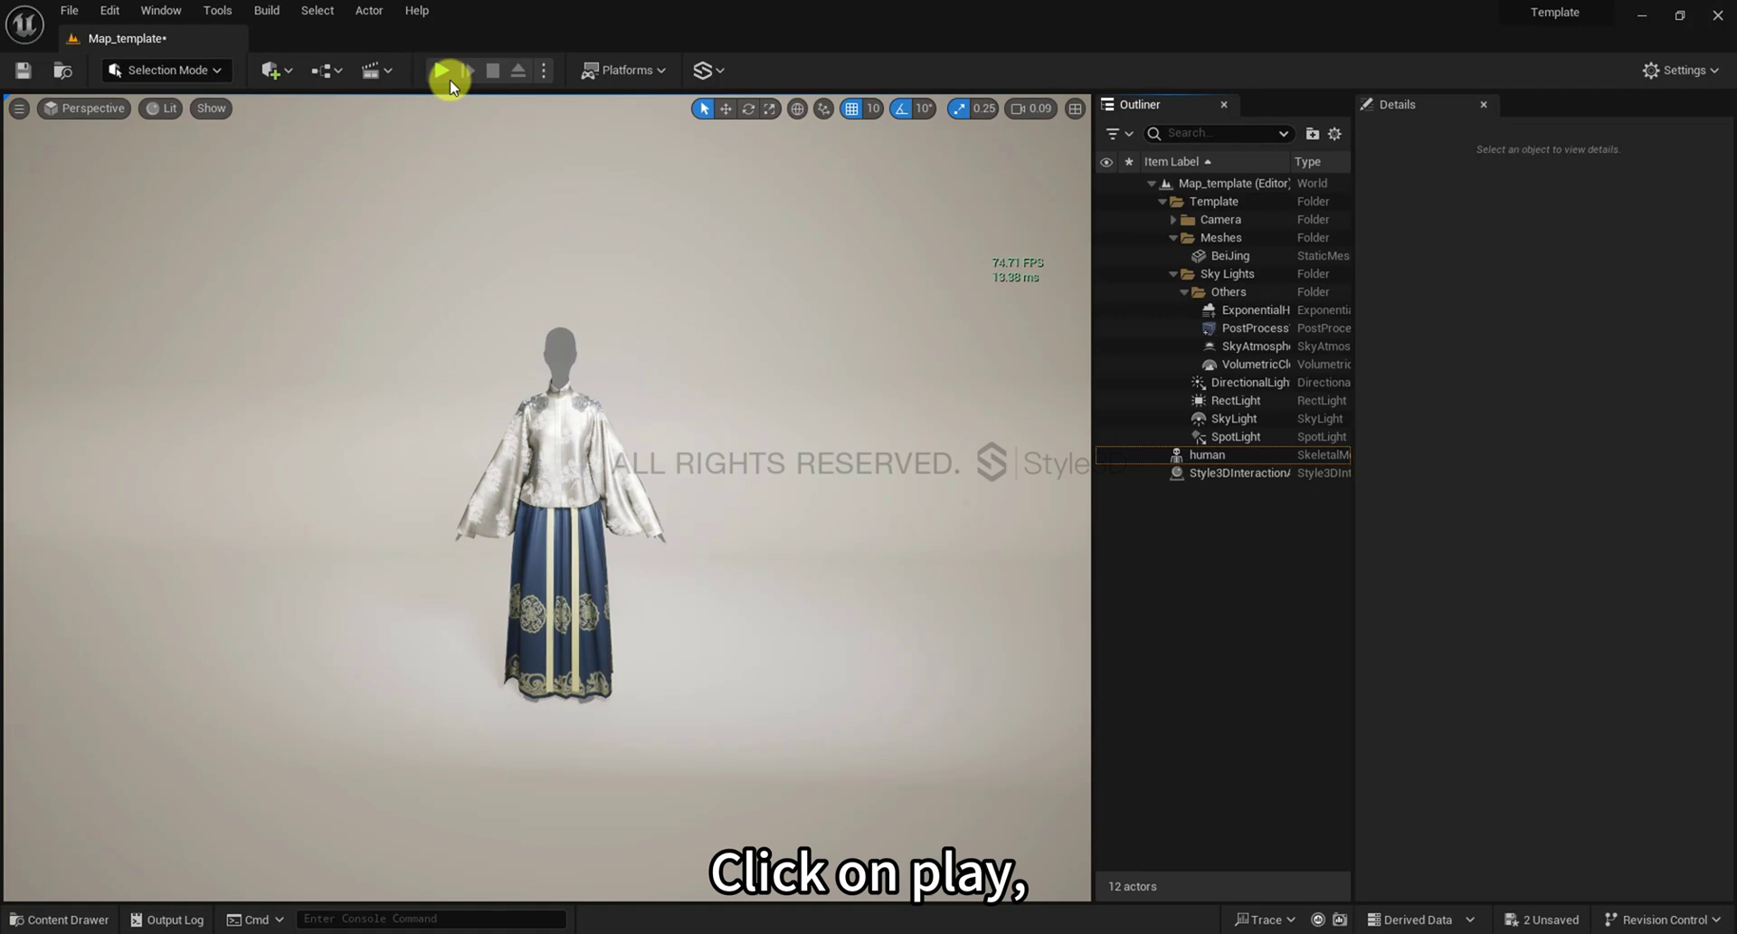
pyautogui.click(443, 71)
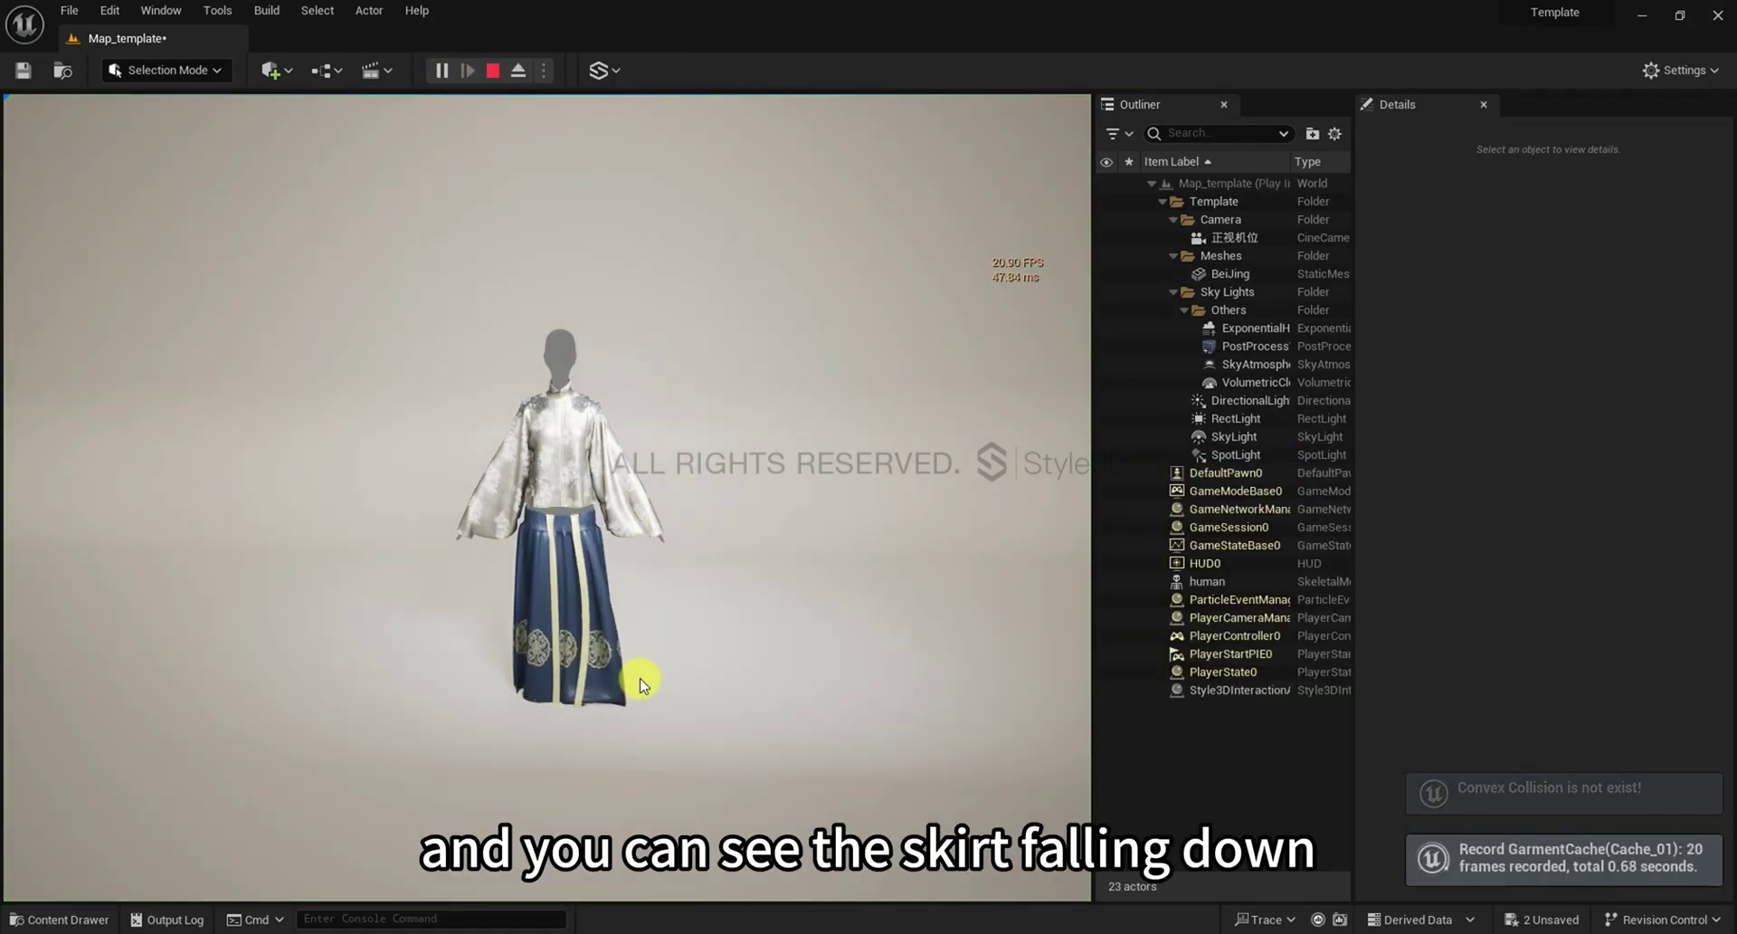
pyautogui.click(494, 72)
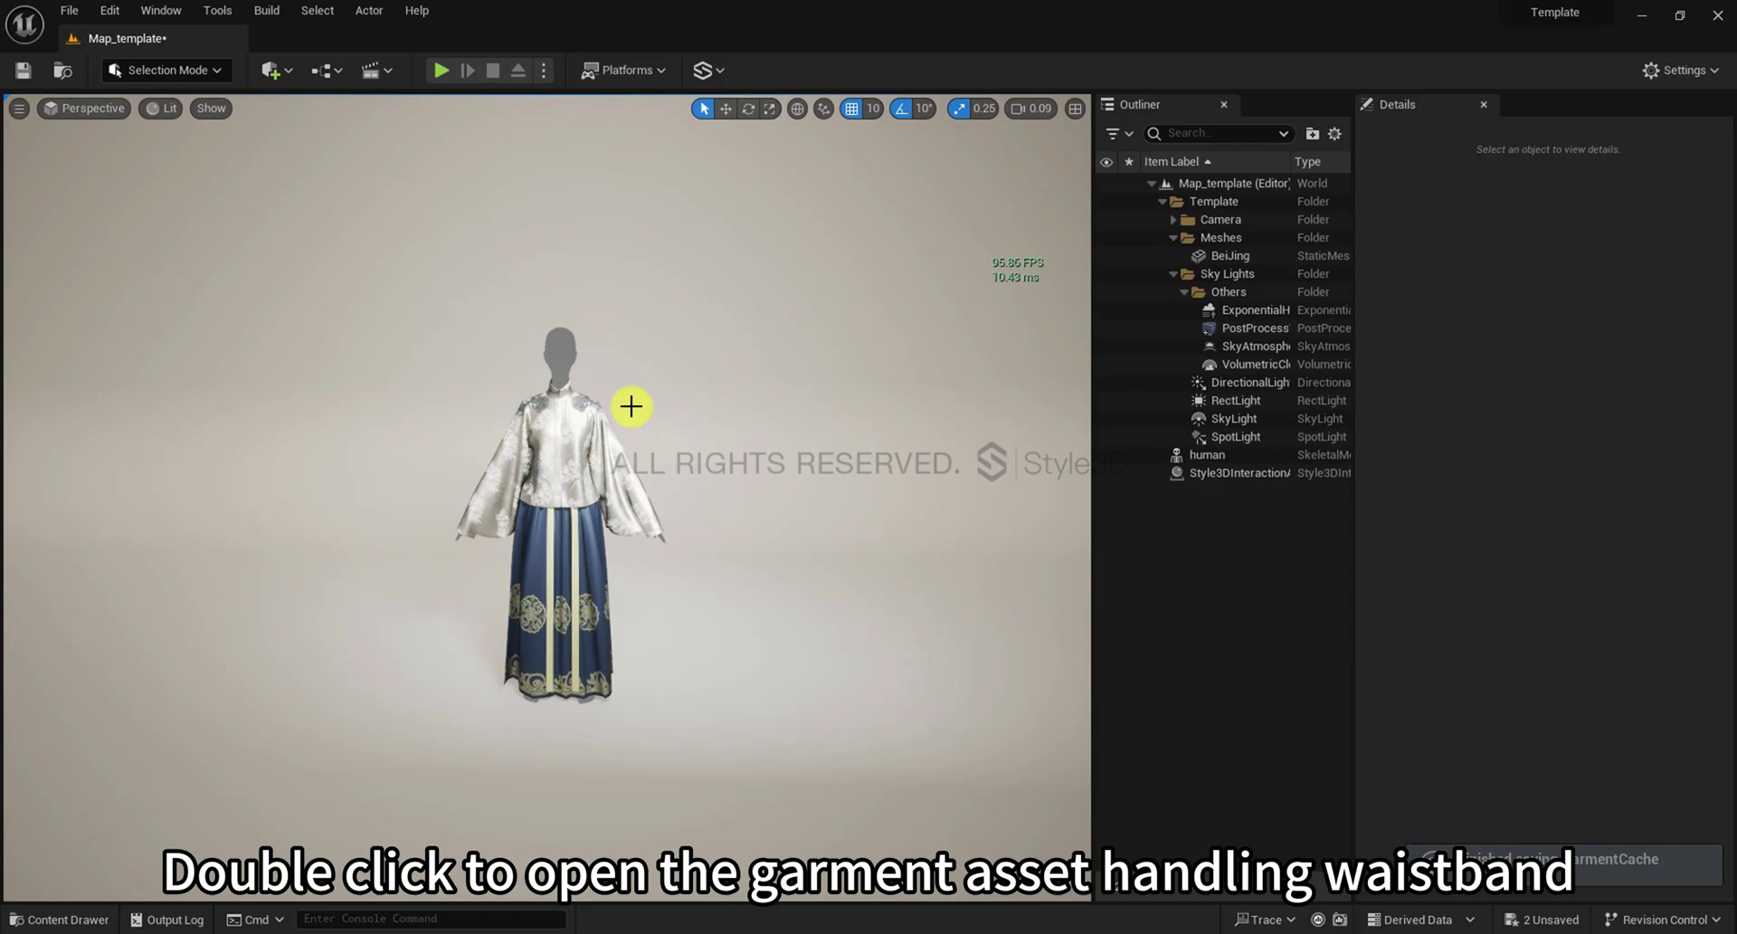
# Open the Cloth2_Style3D garment asset for editing
pyautogui.hotkey('ctrl', 'space')
pyautogui.click(721, 730)
pyautogui.doubleClick(720, 729)
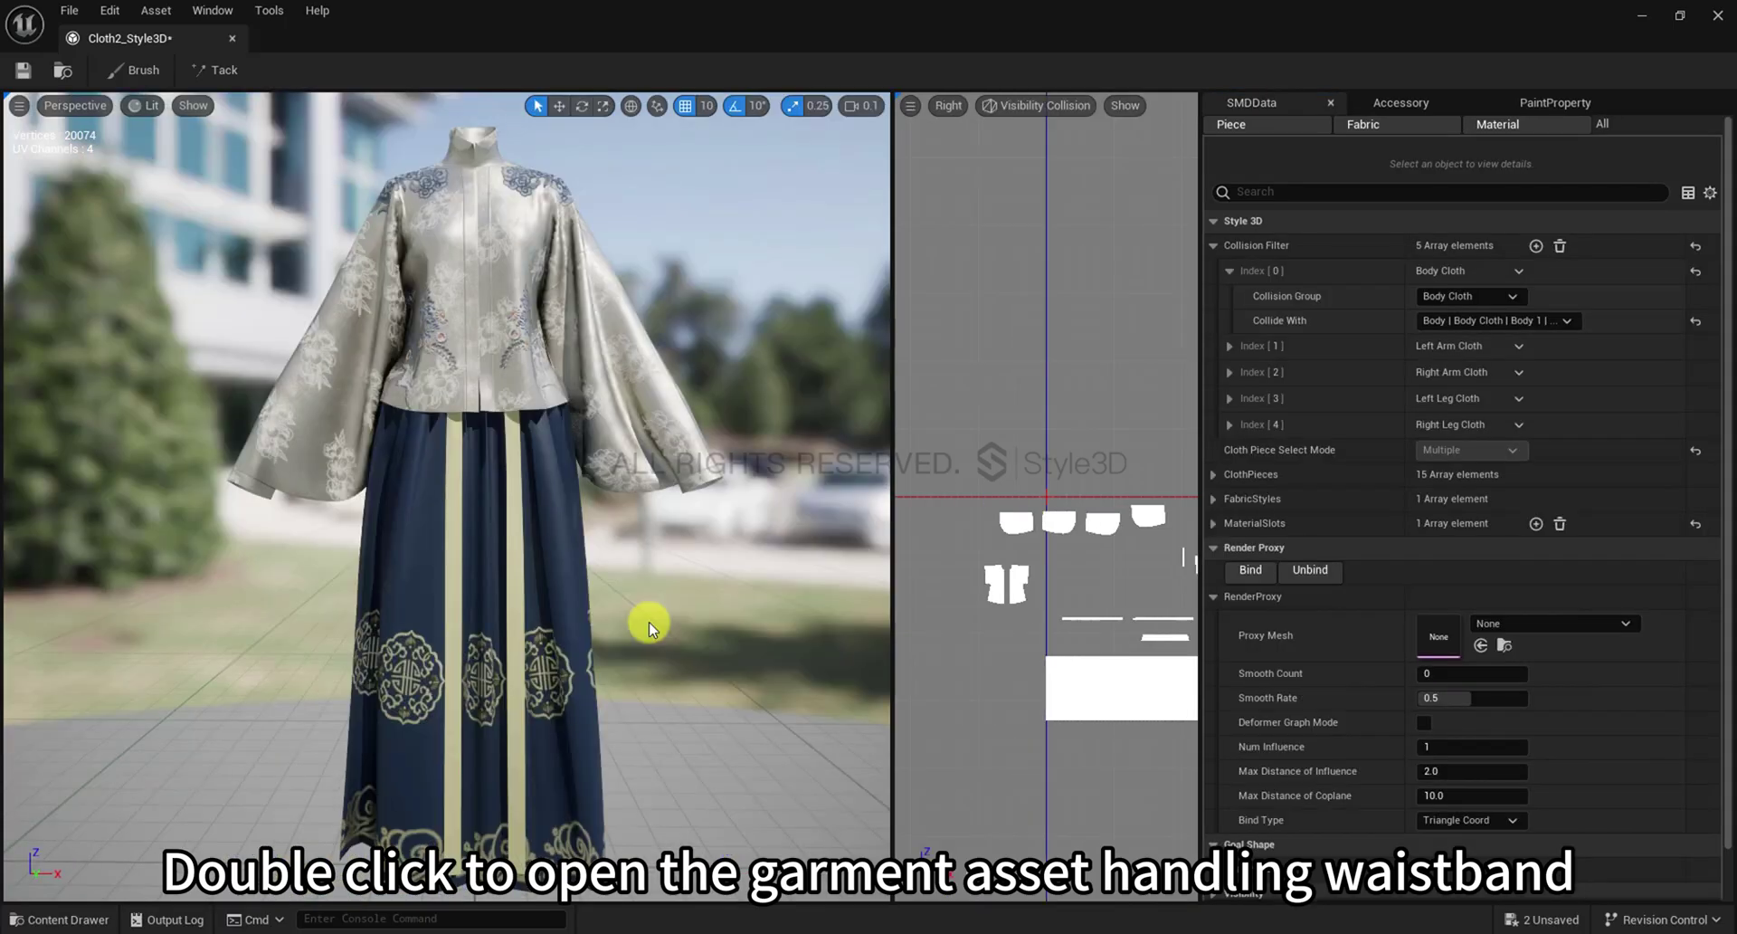
# Hide the two front panels of the top to expose the skirt's waistband
pyautogui.click(461, 334)
pyautogui.keyDown('shift'); pyautogui.click(481, 314); pyautogui.keyUp('shift')
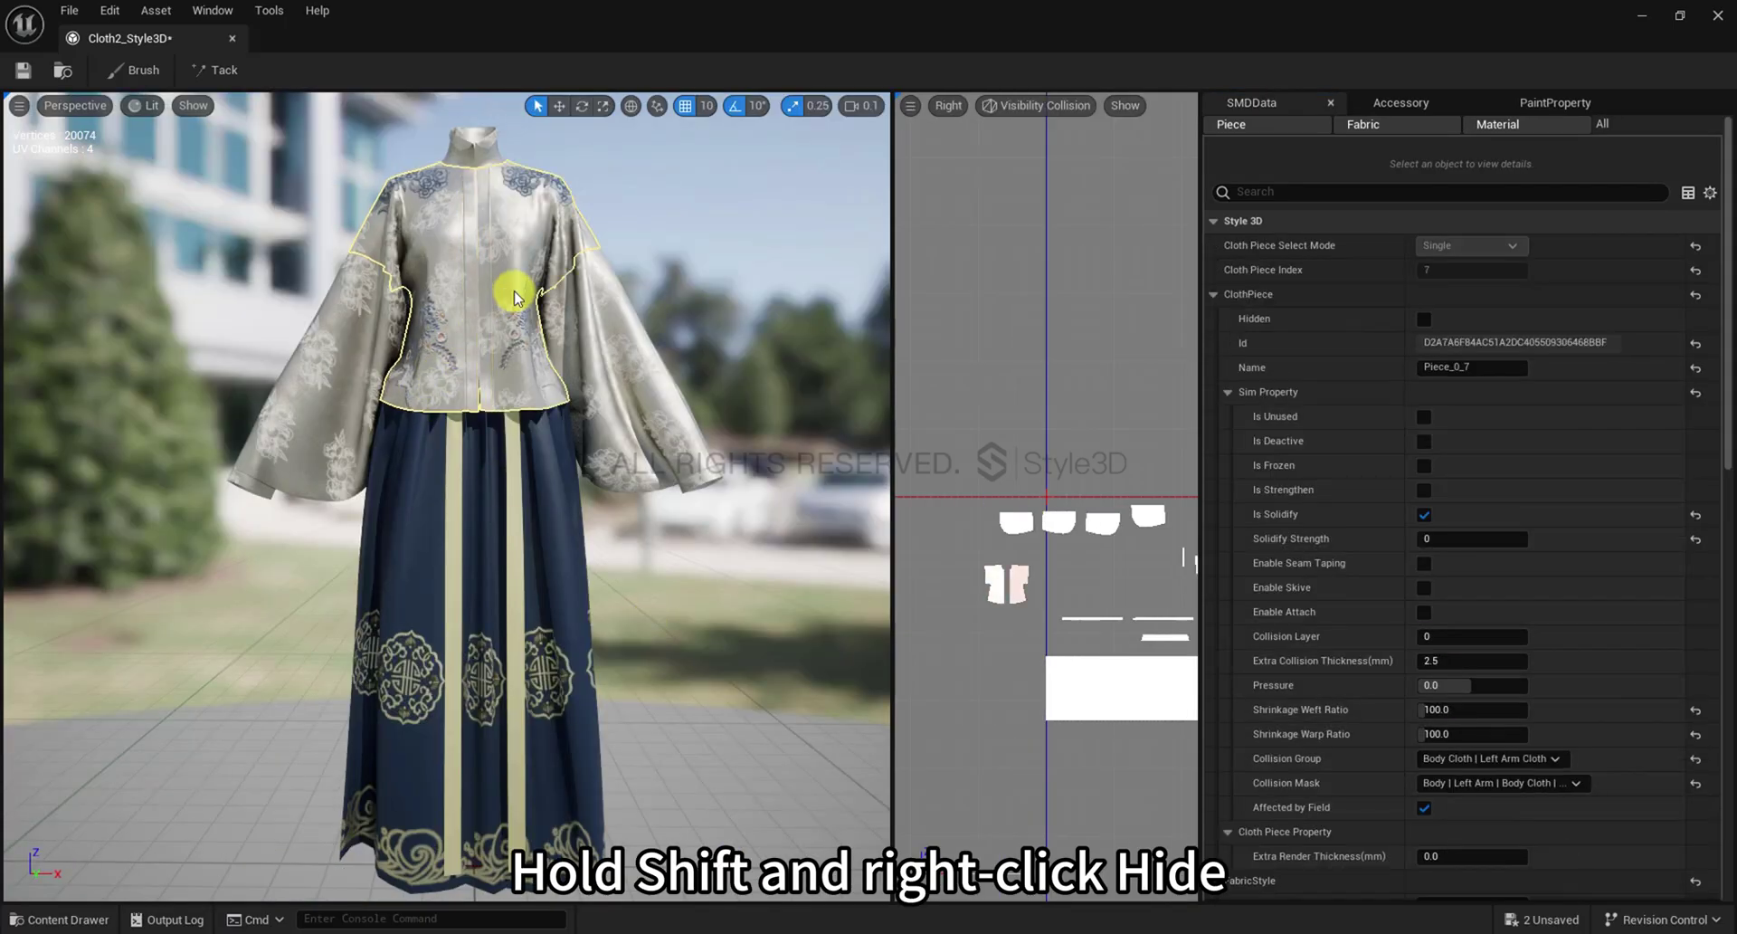
pyautogui.rightClick(513, 295)
pyautogui.click(566, 489)
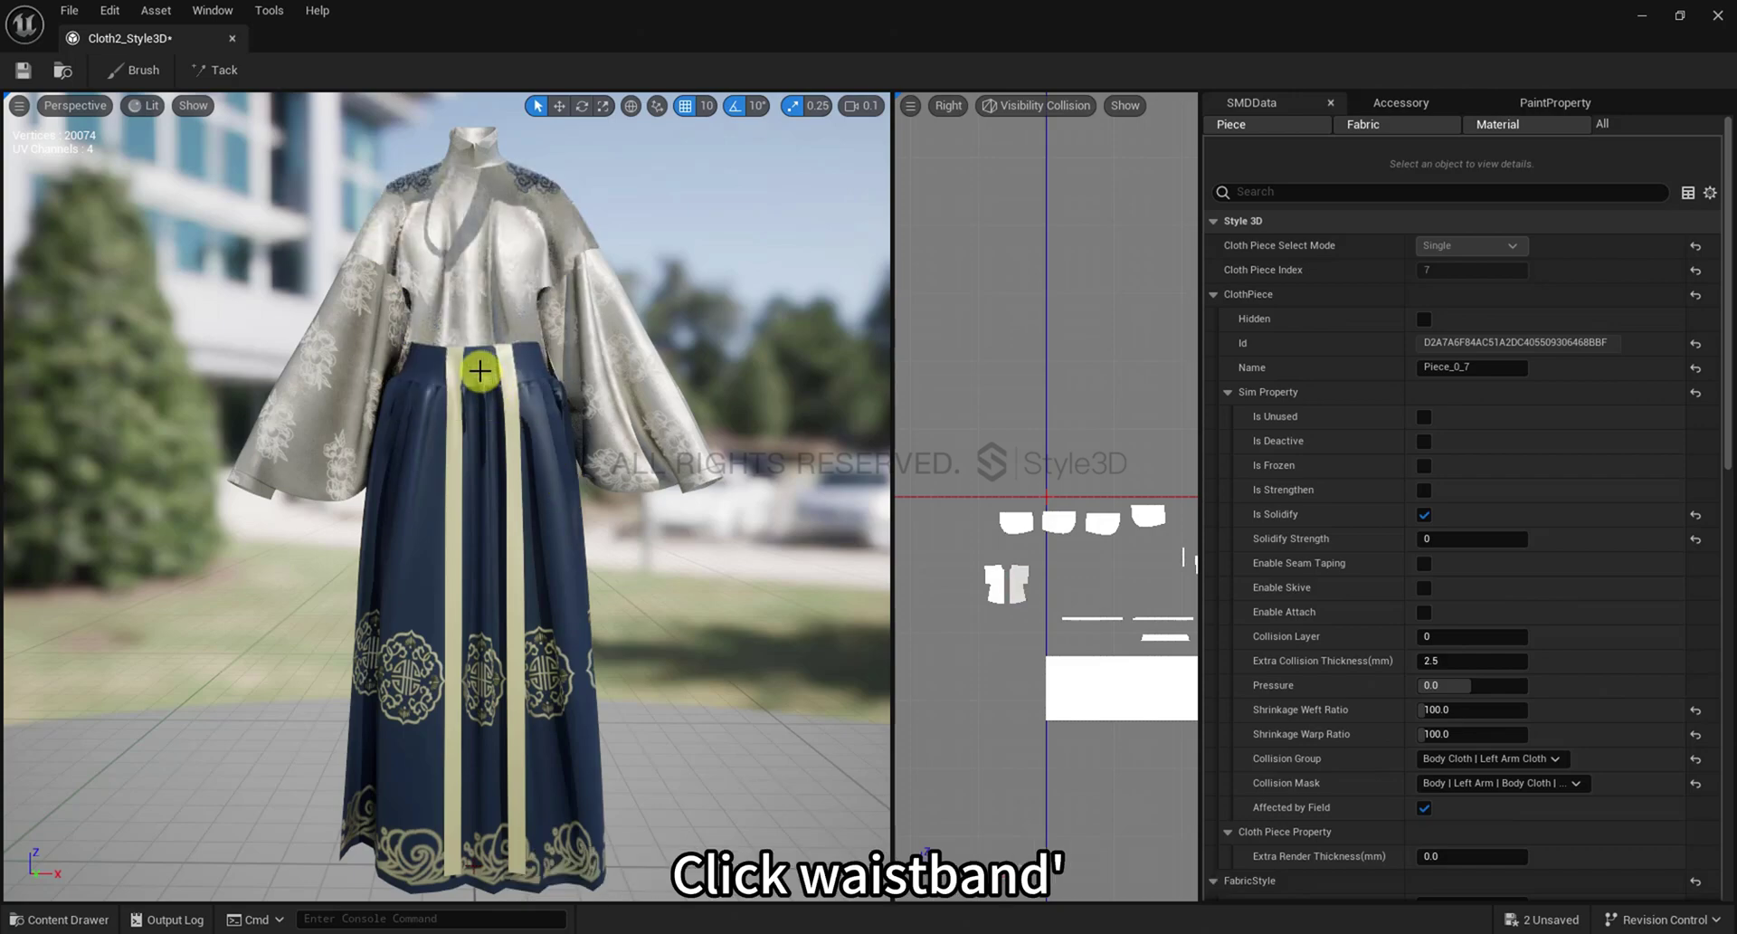
# Freeze the skirt's waistband piece and enable its attachment to the body
pyautogui.moveTo(479, 384); pyautogui.dragTo(586, 364)
pyautogui.click(1424, 465)
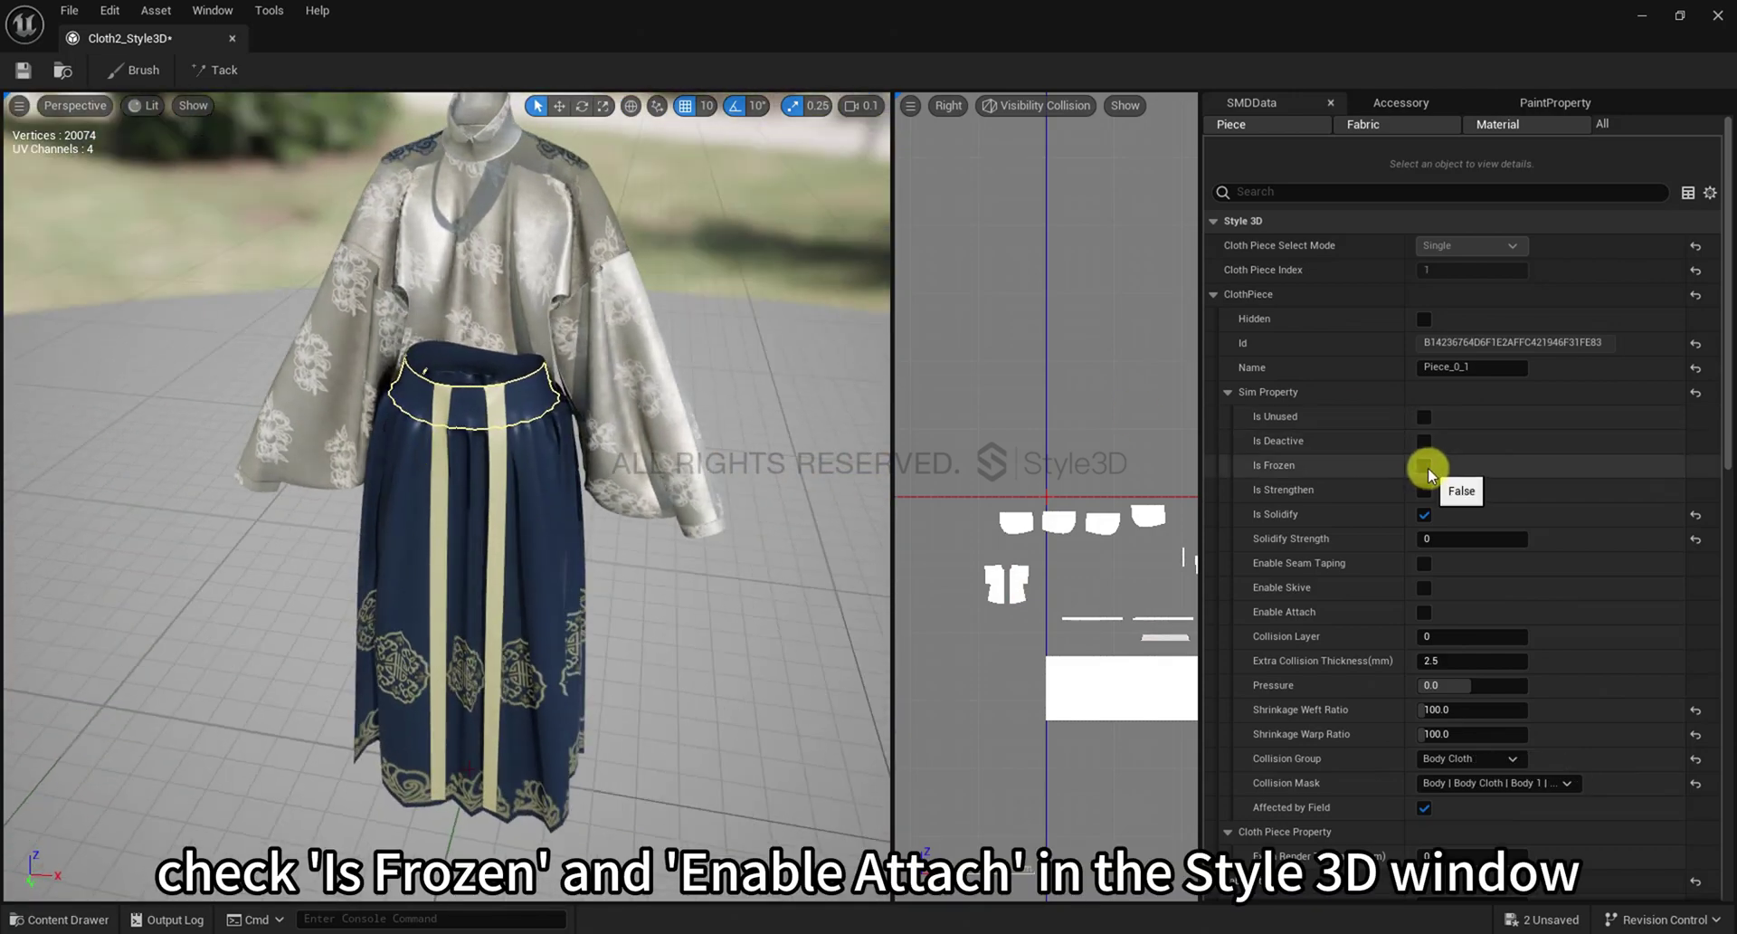
pyautogui.click(1424, 612)
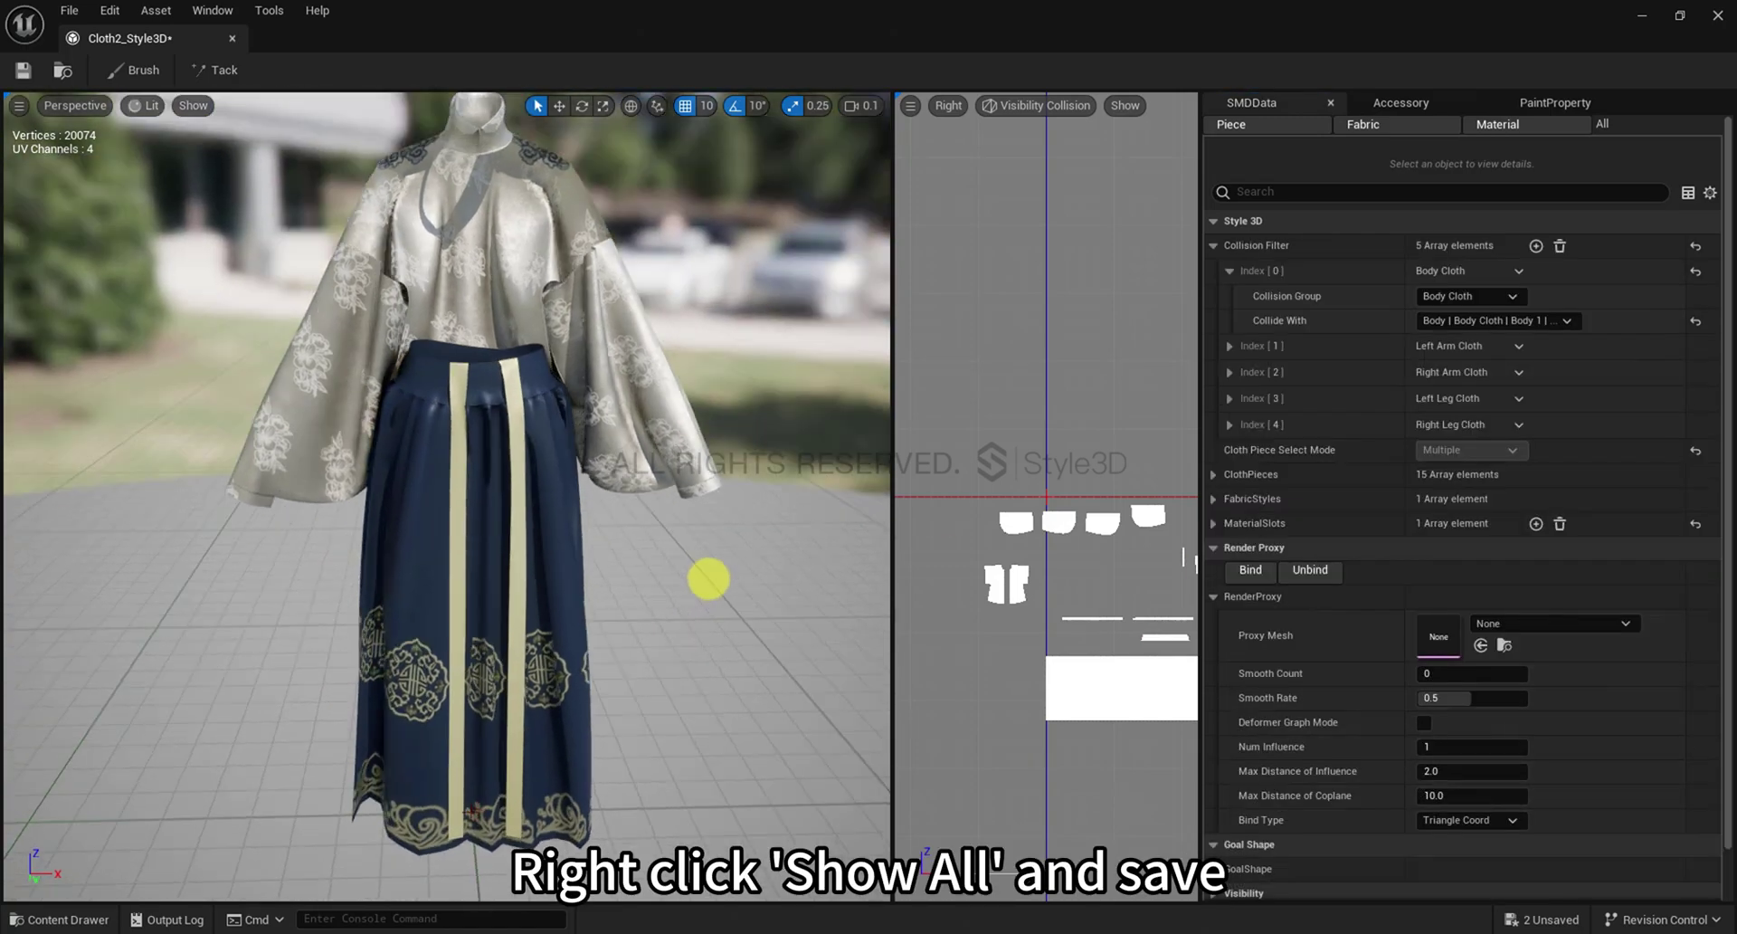
# Show all garment pieces again in the saved asset, and play the level to test the simulation
pyautogui.rightClick(688, 608)
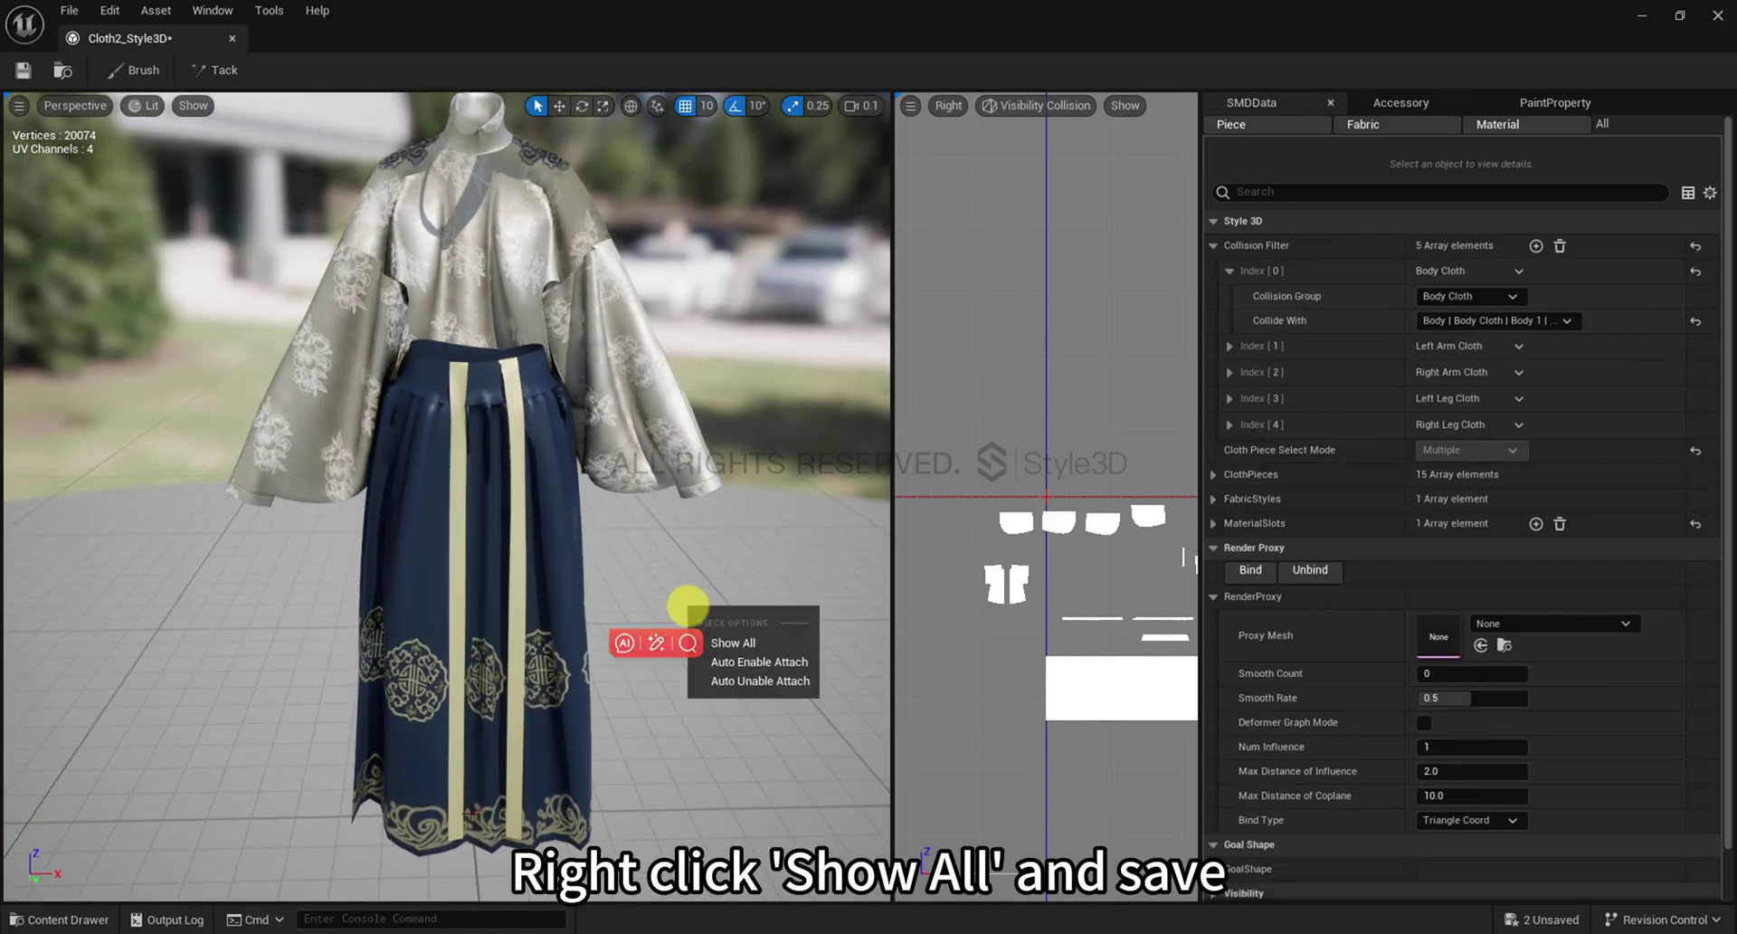
pyautogui.click(733, 642)
pyautogui.click(24, 70)
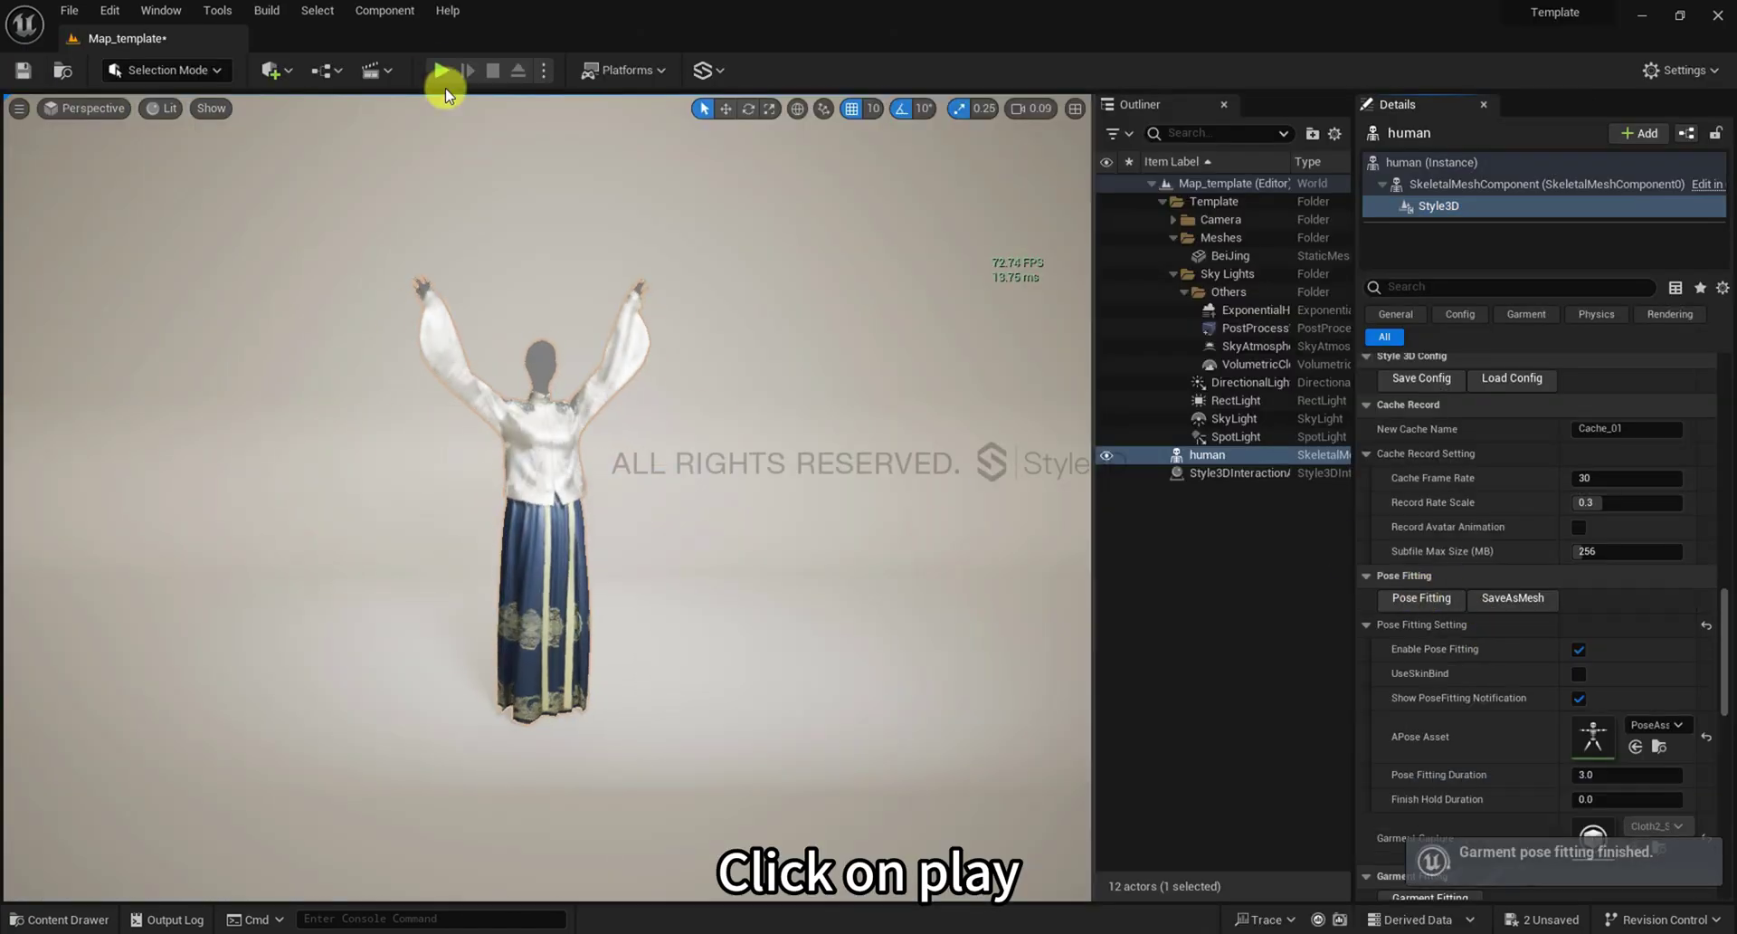
pyautogui.click(439, 71)
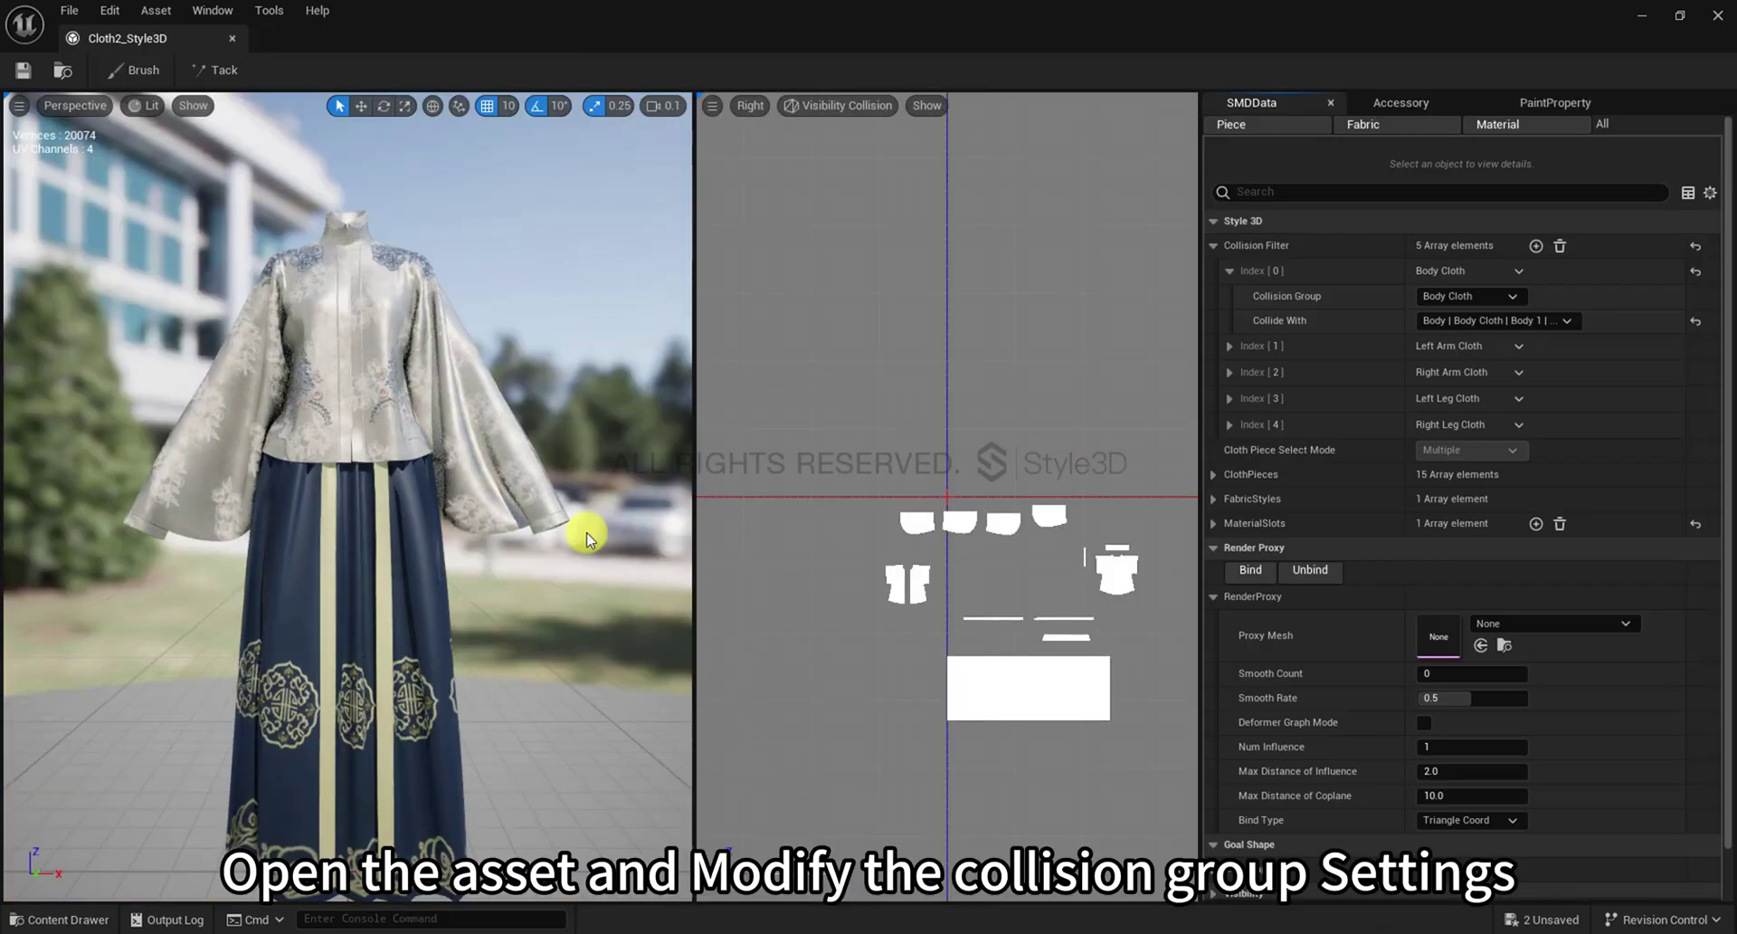
# Add Left Arm Cloth to the left front panel's Collision Group and Right Arm Cloth to the right front panel's
pyautogui.click(403, 294)
pyautogui.click(1456, 758)
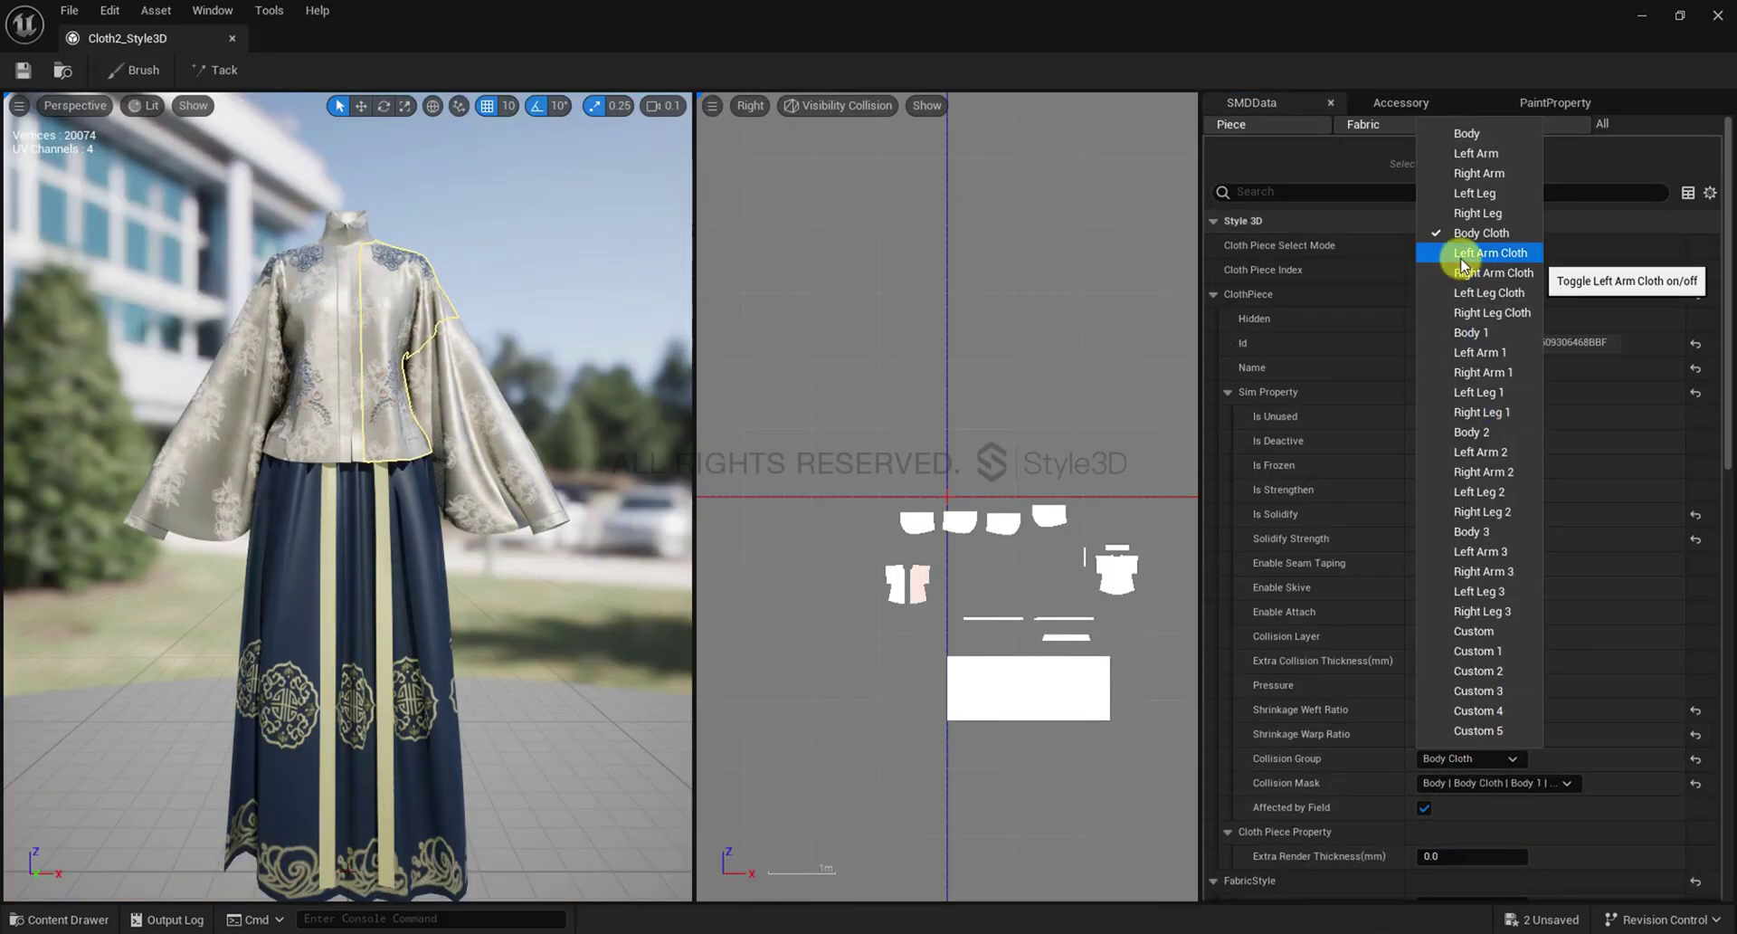
pyautogui.click(317, 318)
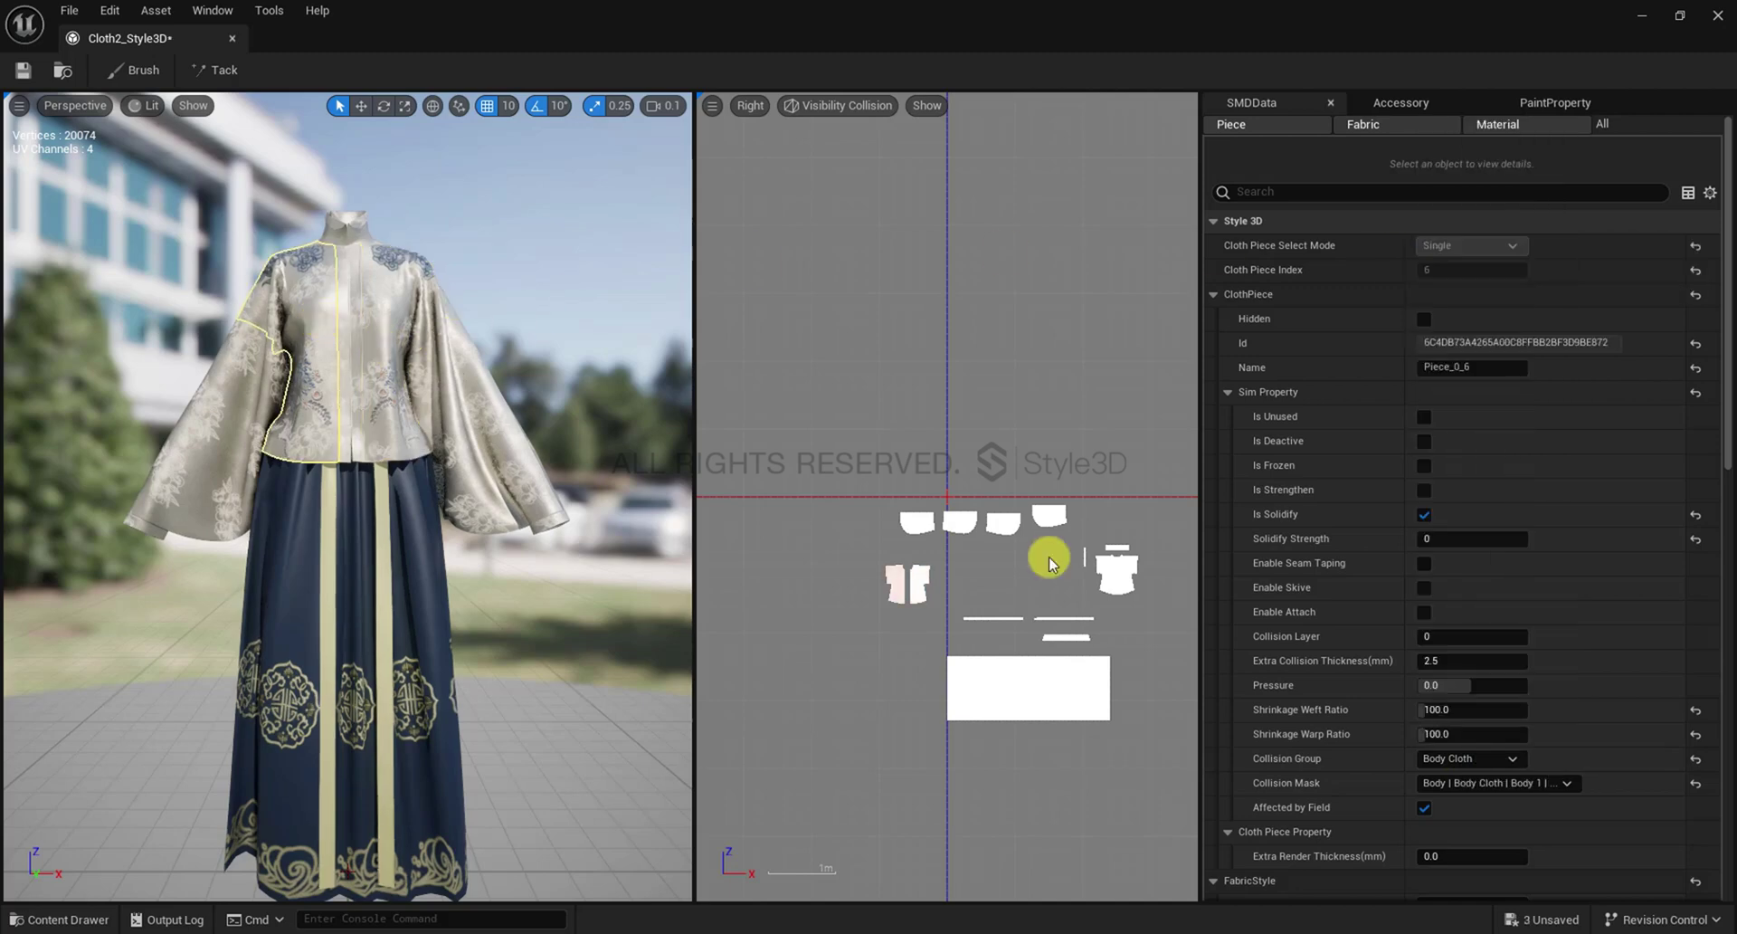
pyautogui.click(1448, 758)
pyautogui.click(1488, 272)
# Hide the right front panel and add Left Arm Cloth and Right Arm Cloth to the back panel's Collision Group
pyautogui.rightClick(295, 297)
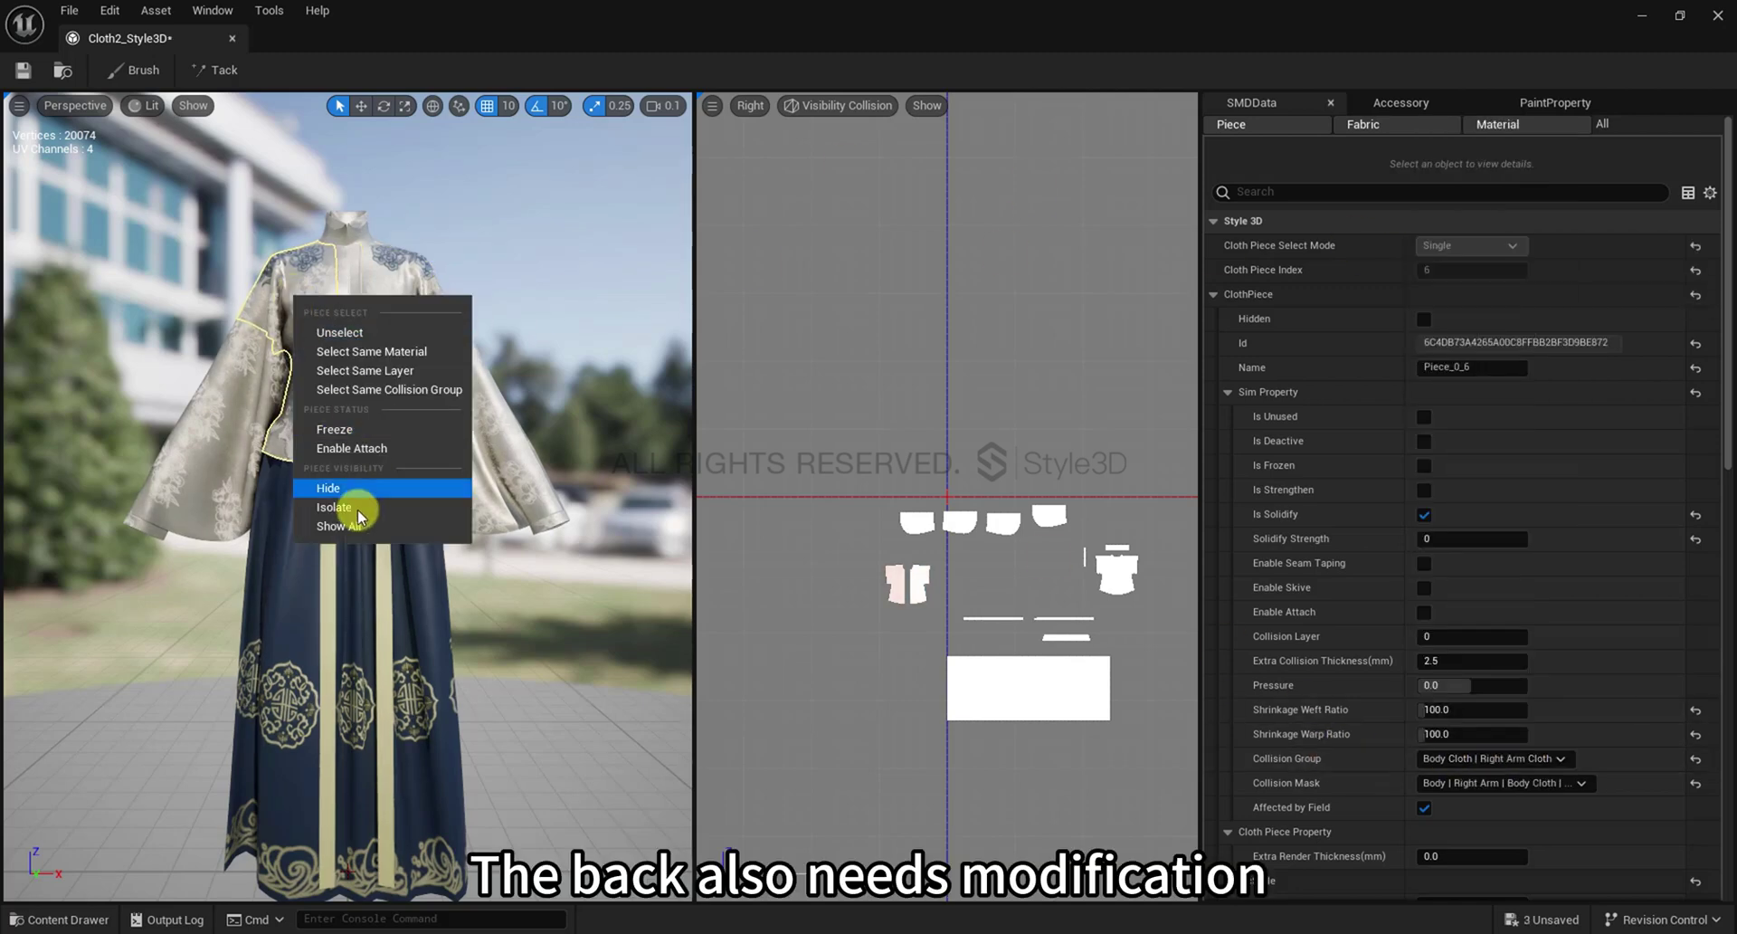
pyautogui.click(349, 489)
pyautogui.click(408, 346)
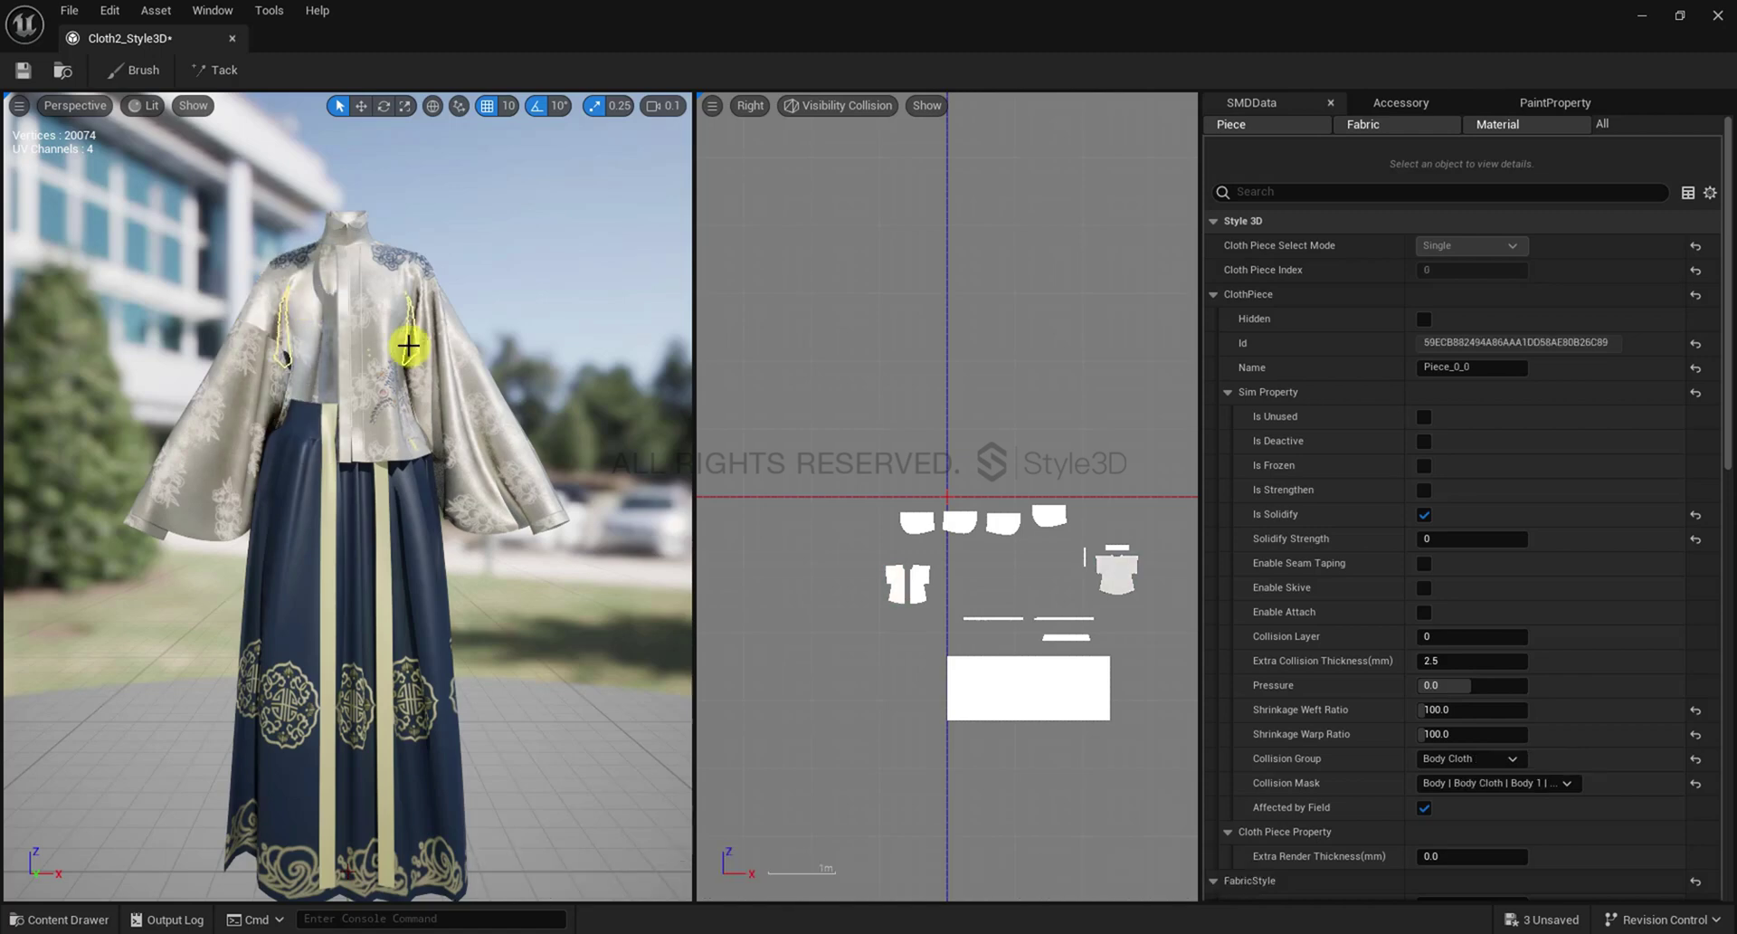
pyautogui.click(1453, 758)
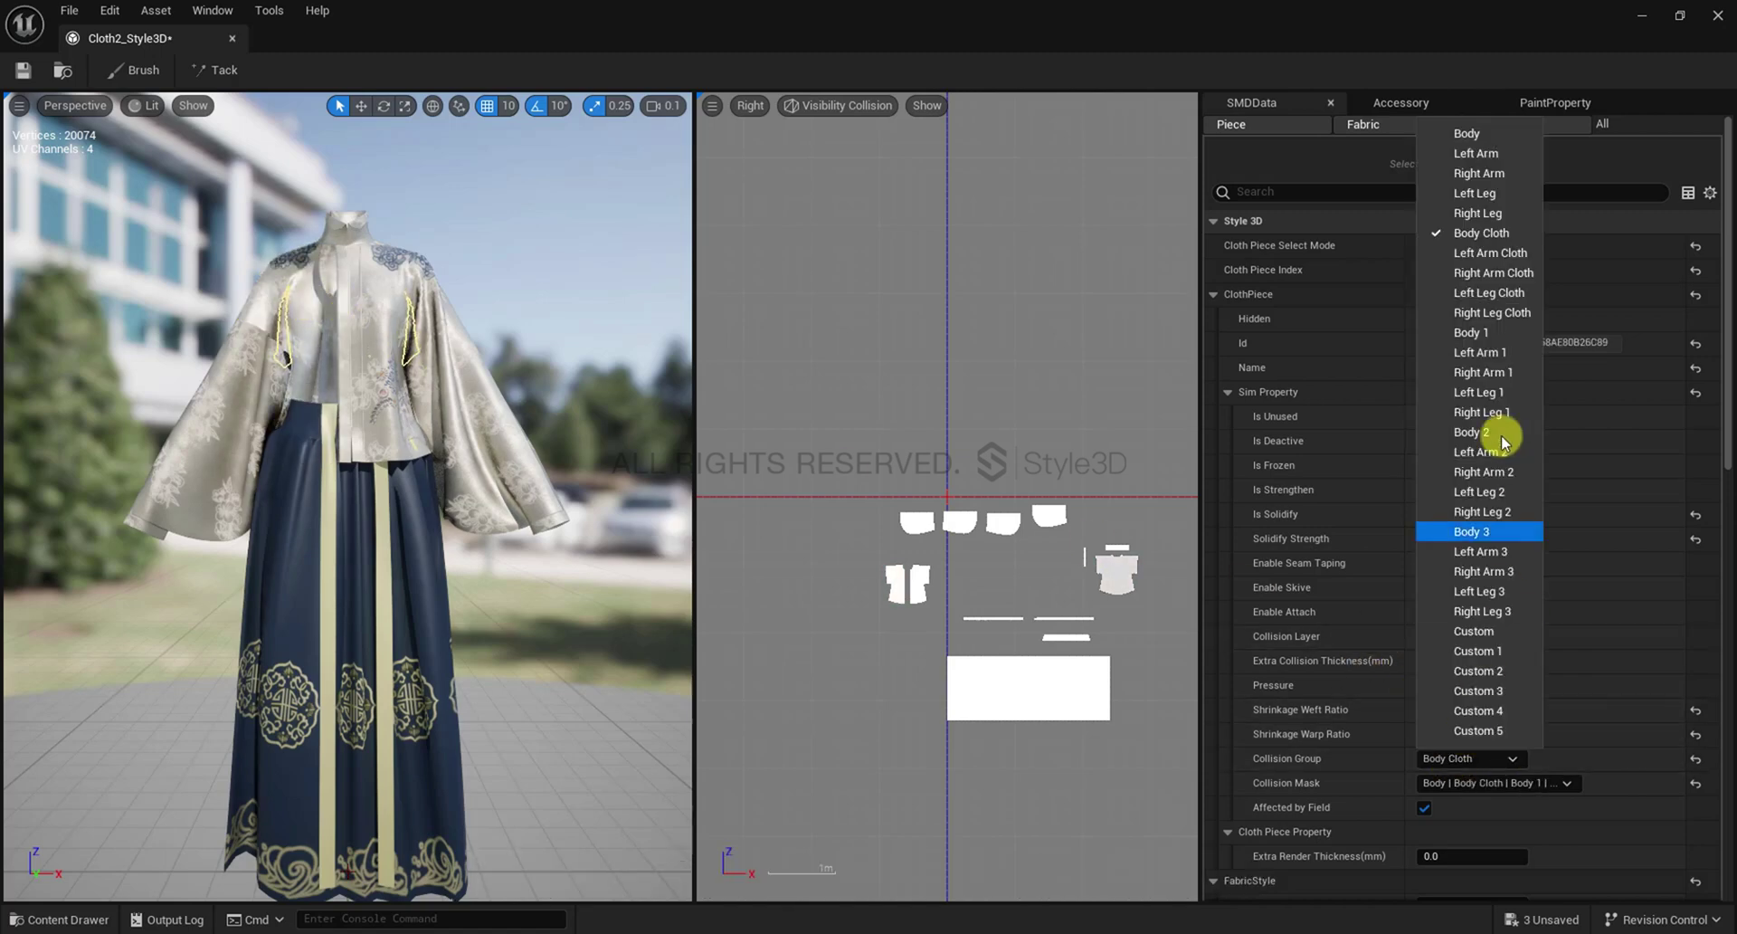
pyautogui.click(1473, 254)
pyautogui.click(1477, 272)
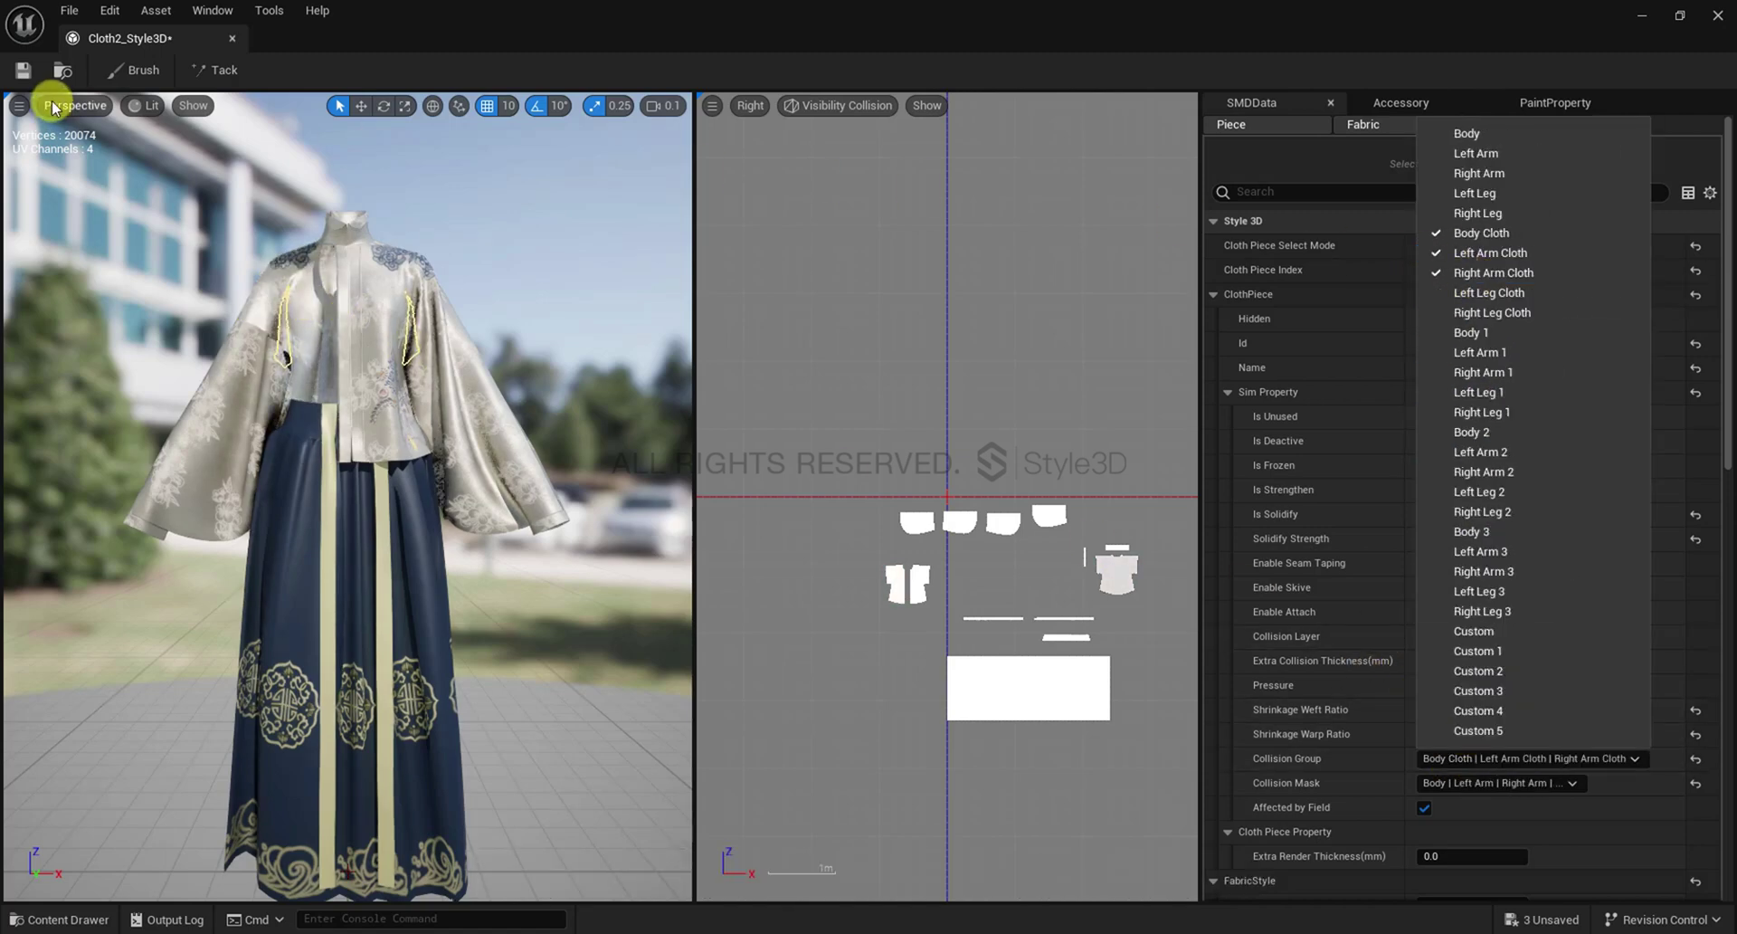
# Show all garment pieces again, then save and close the garment asset
pyautogui.click(66, 150)
pyautogui.rightClick(159, 252)
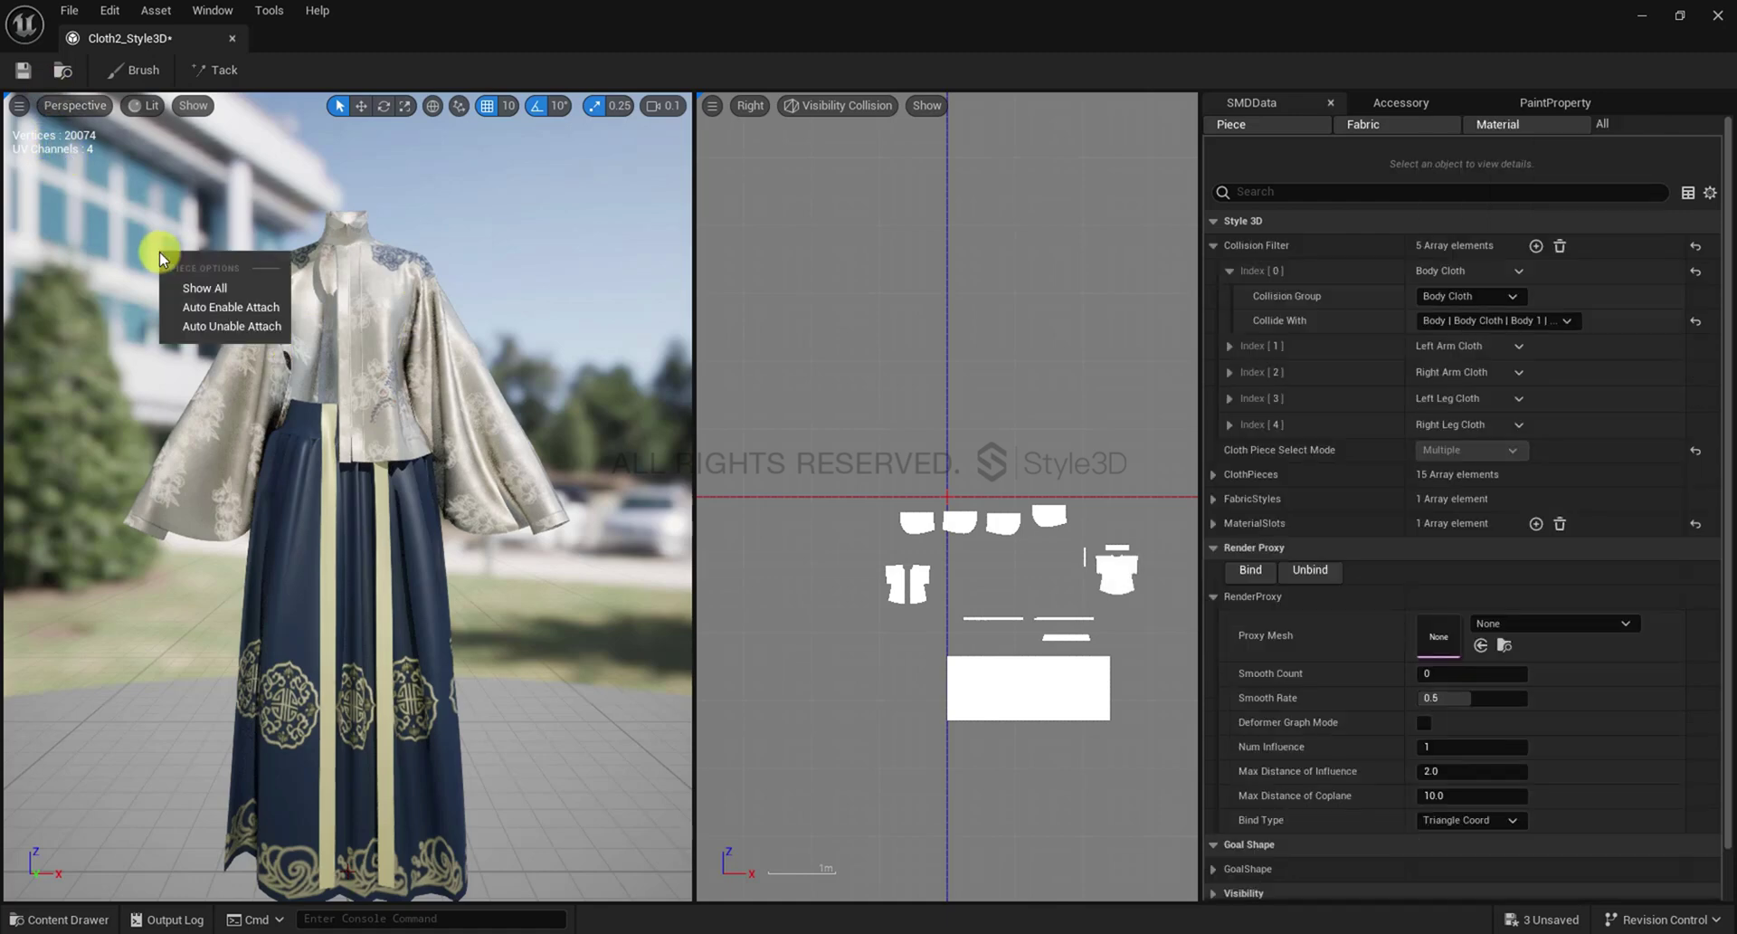
pyautogui.click(199, 292)
pyautogui.click(44, 71)
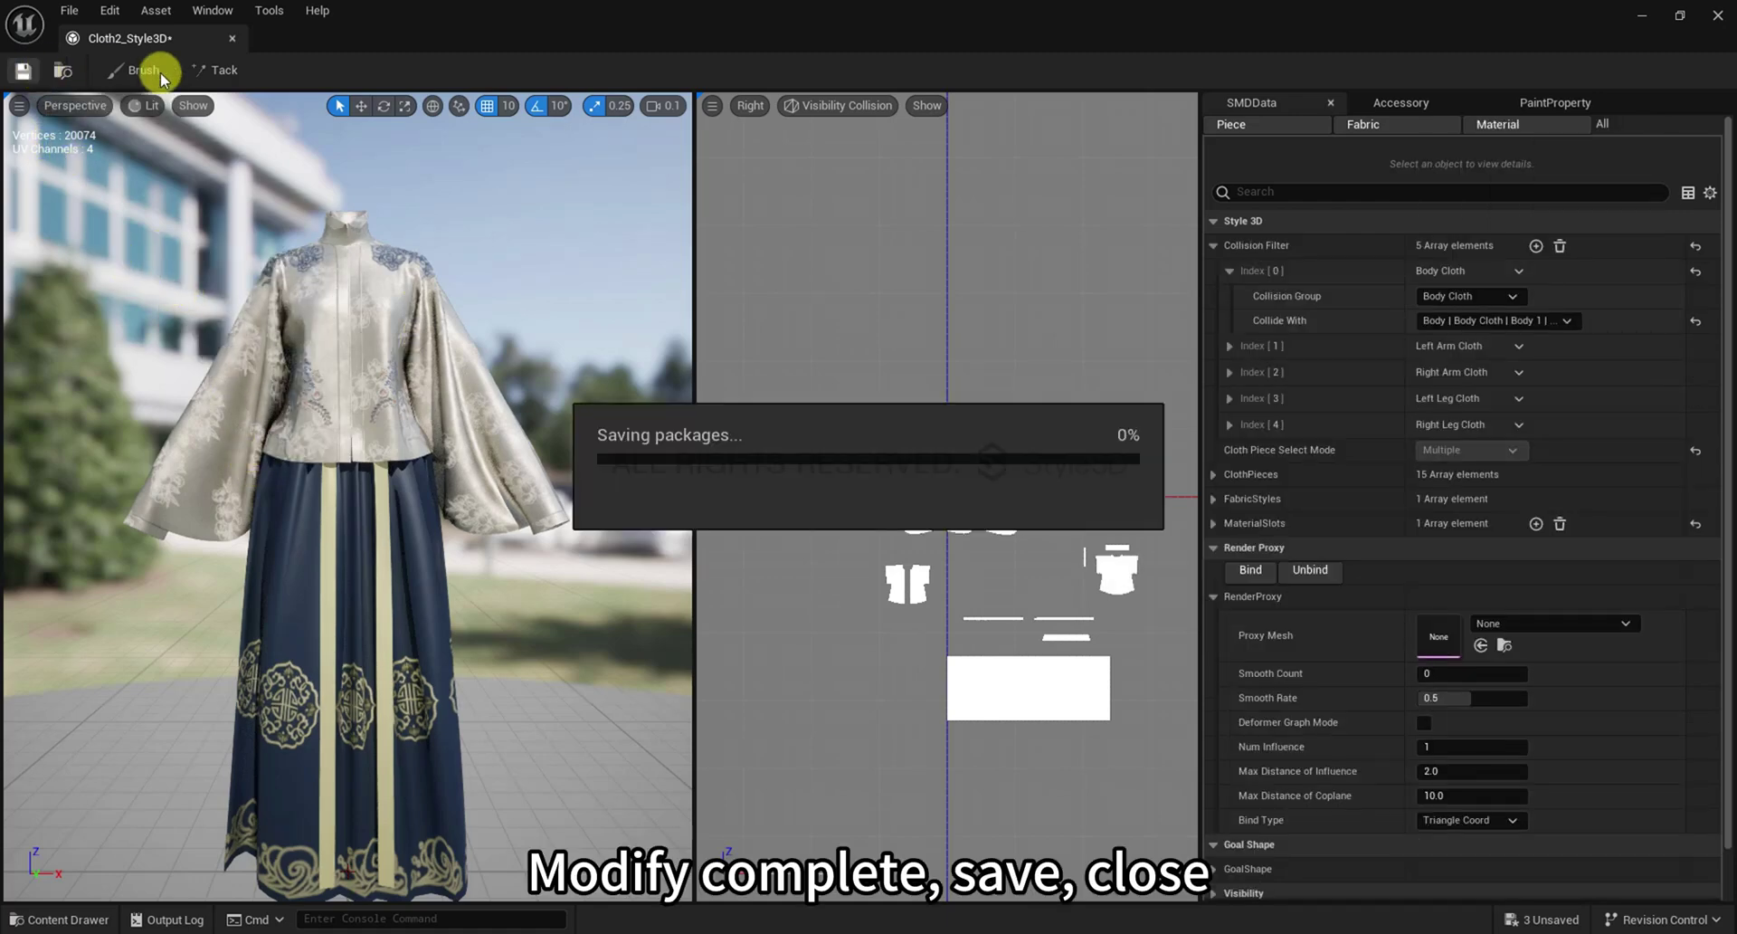
pyautogui.click(231, 38)
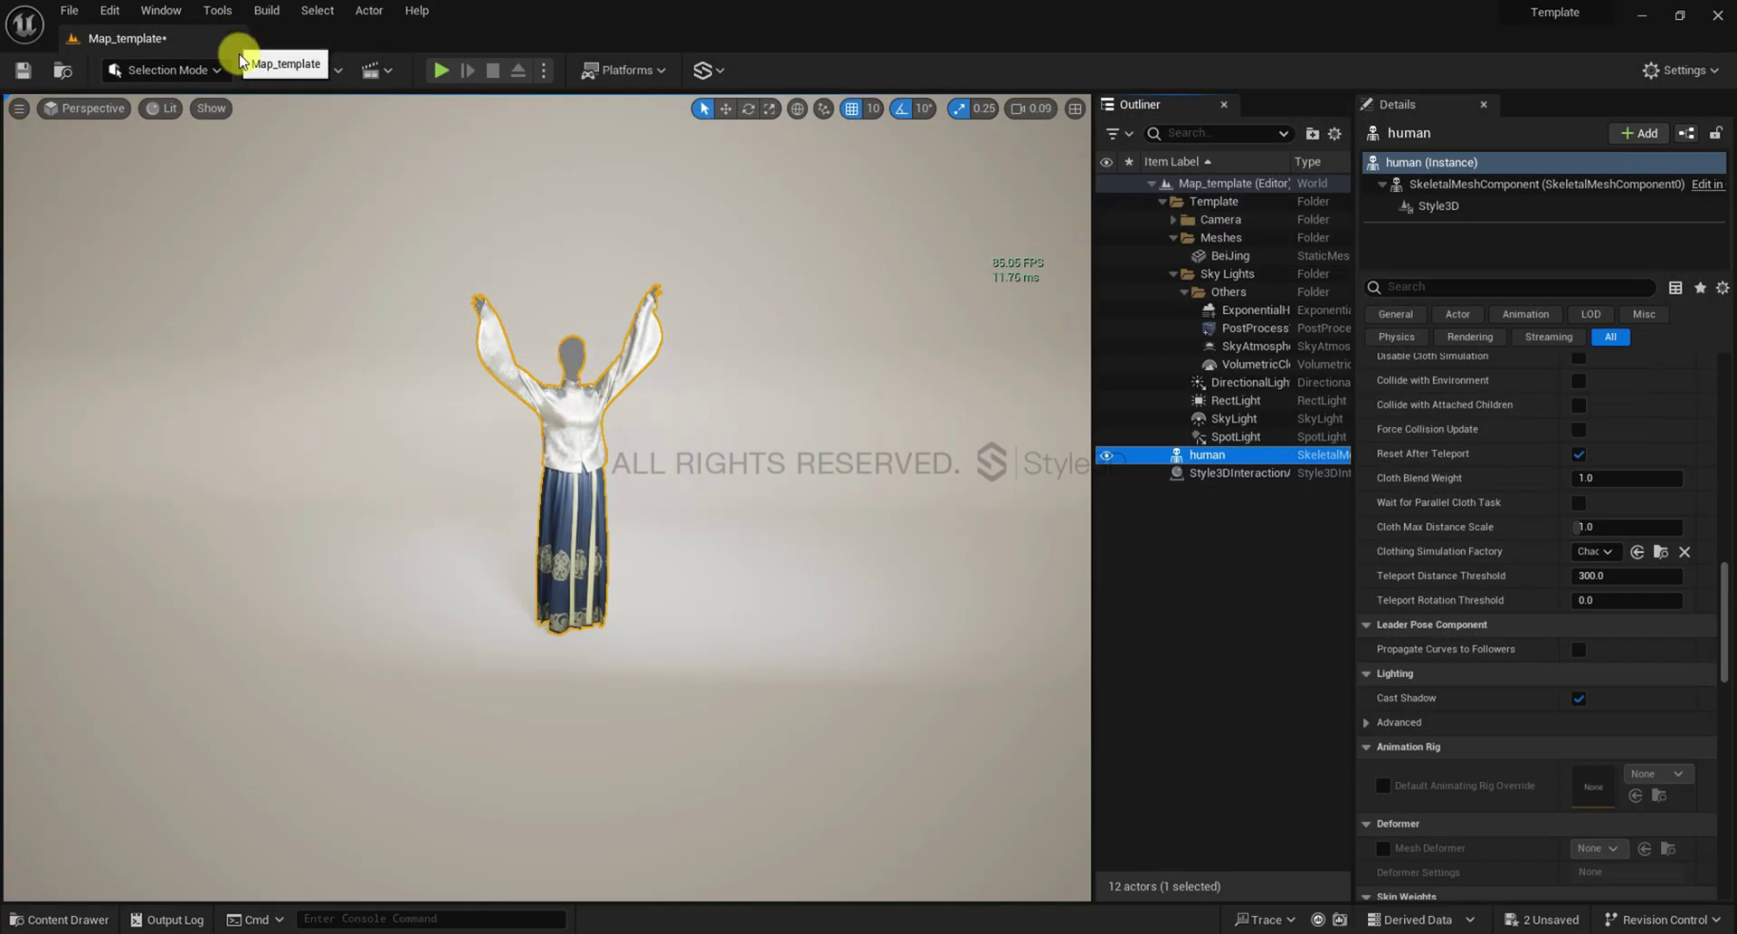
# Play the level to record the garment cache, then switch the Style3D Runtime Mode to Garment Cache Play
pyautogui.click(444, 70)
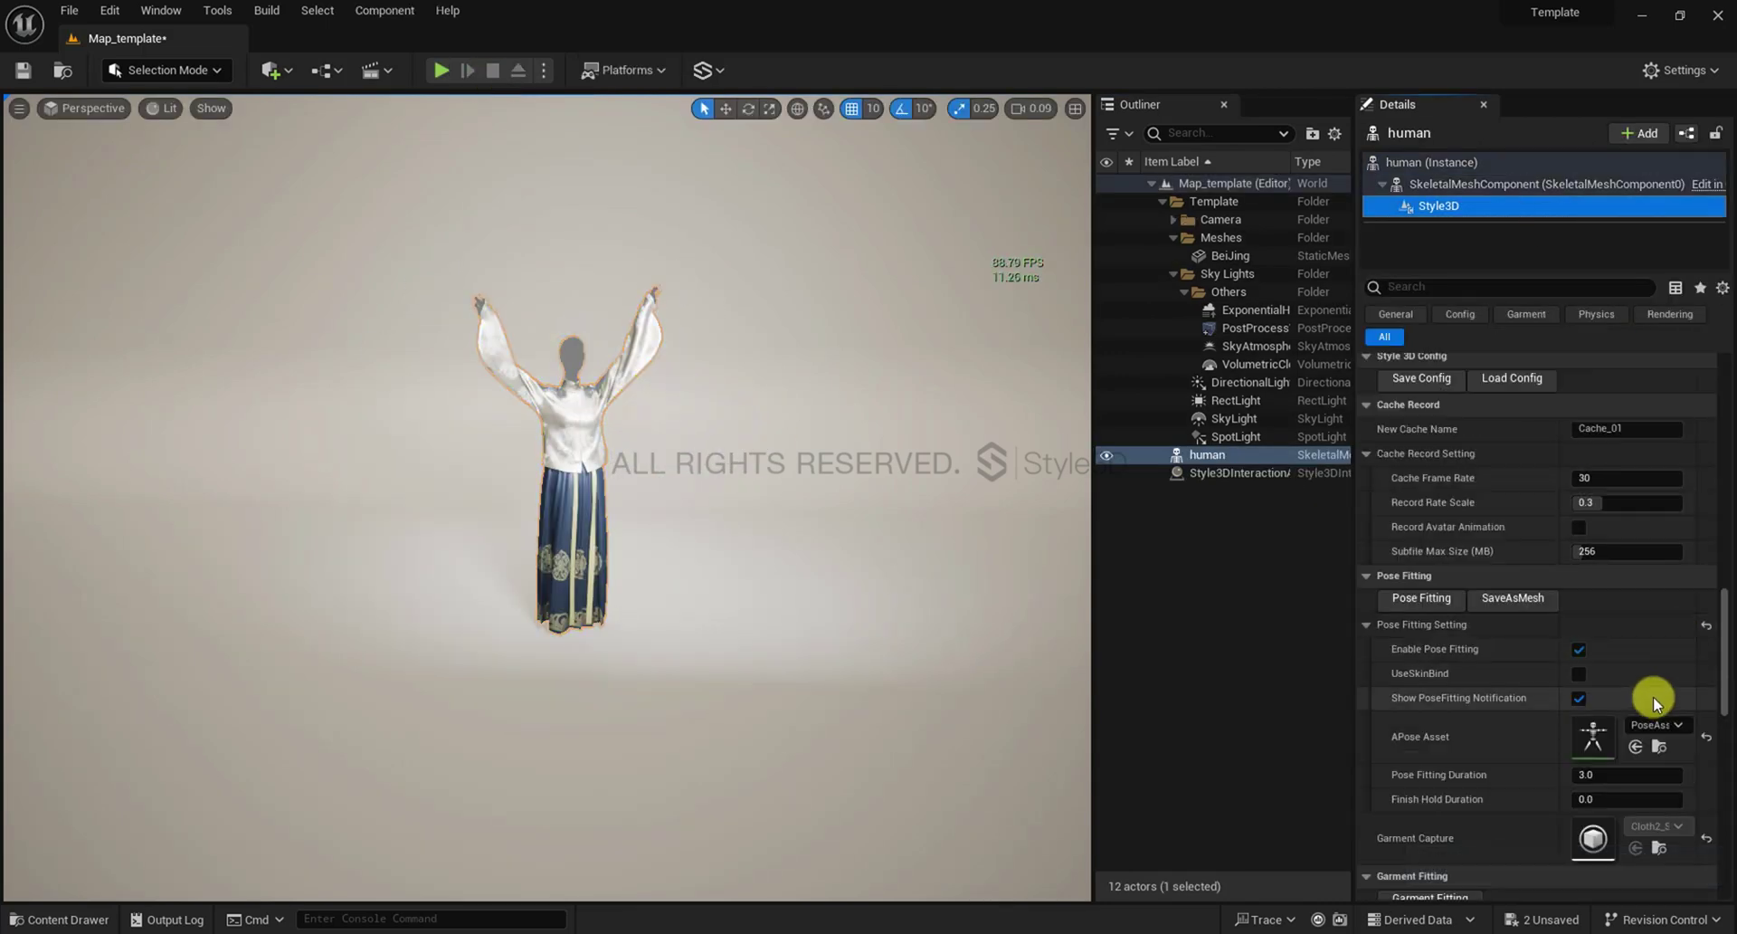
pyautogui.scroll(3, 1628, 604)
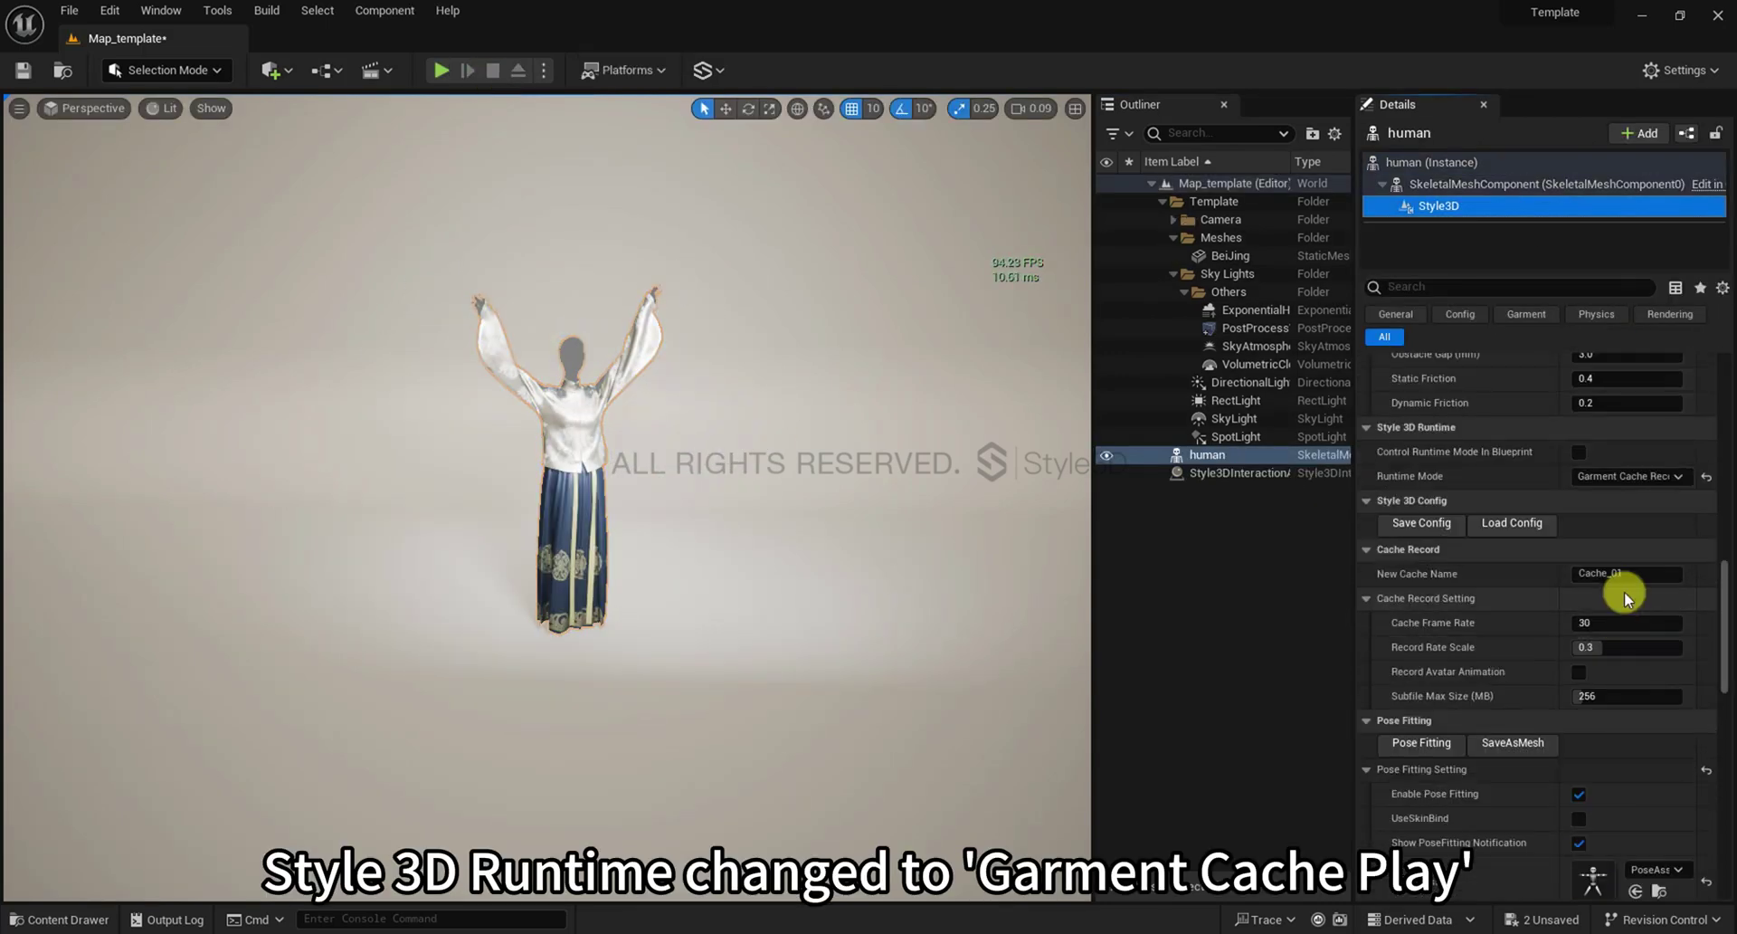
pyautogui.click(1629, 476)
pyautogui.click(1616, 519)
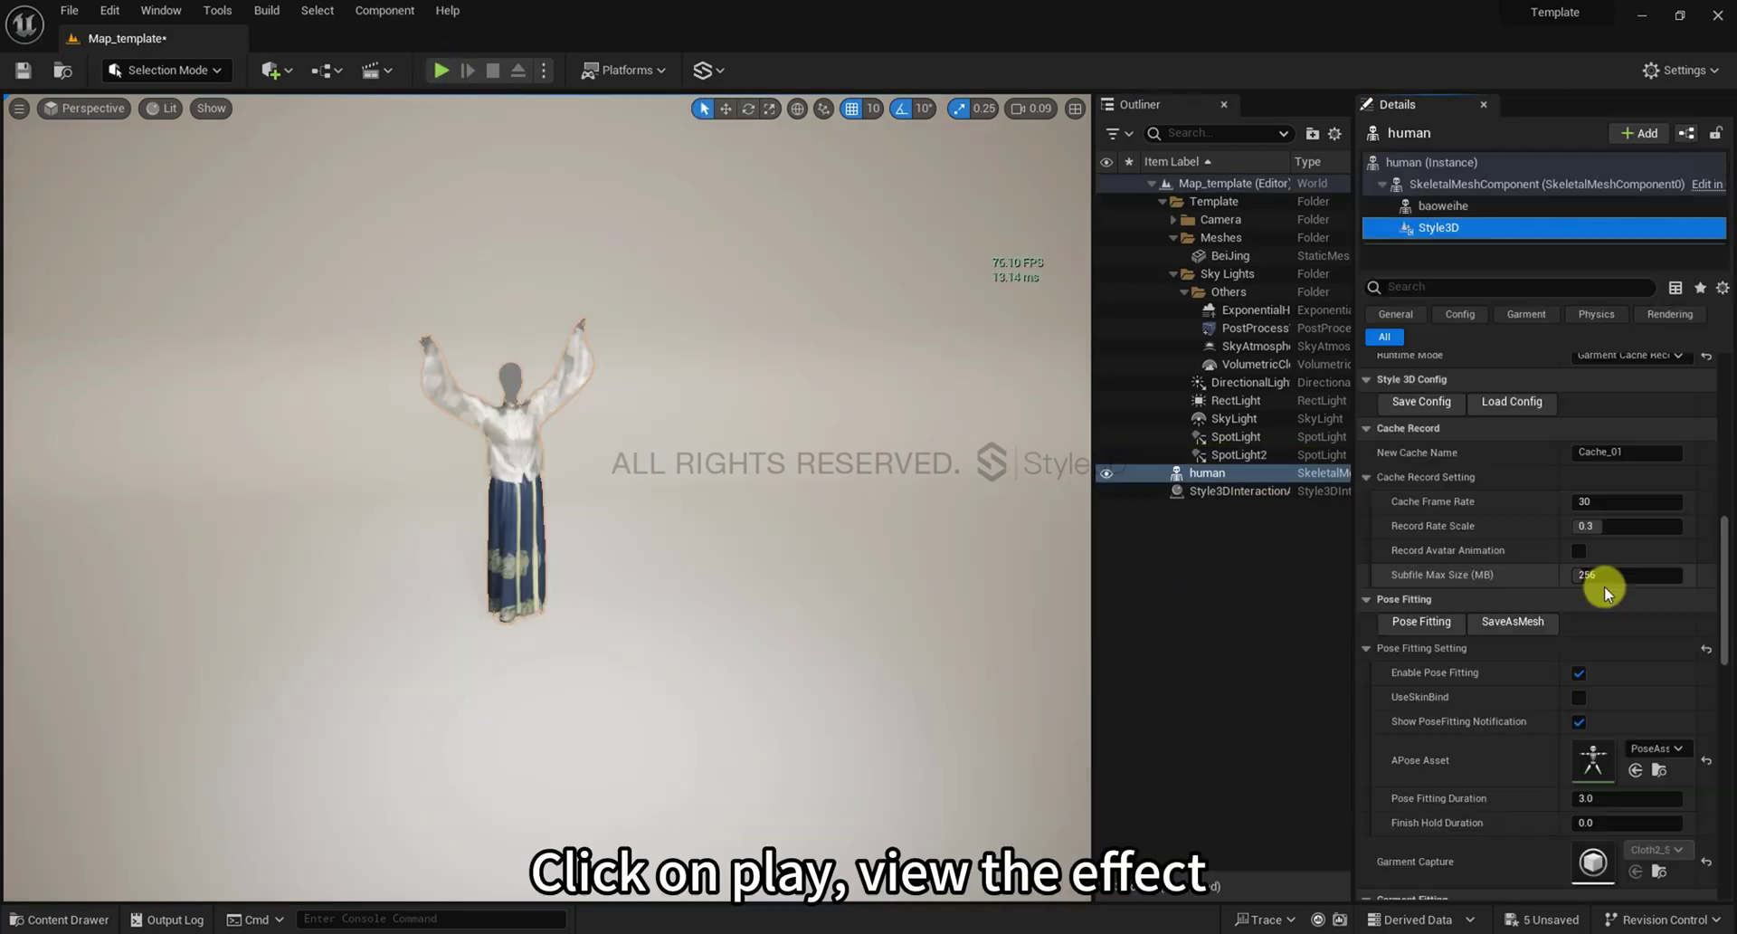
# Set the Runtime Mode to Garment Cache Play and play the level to view the cached garment motion
pyautogui.scroll(1, 1605, 587)
pyautogui.click(1643, 415)
pyautogui.click(1632, 463)
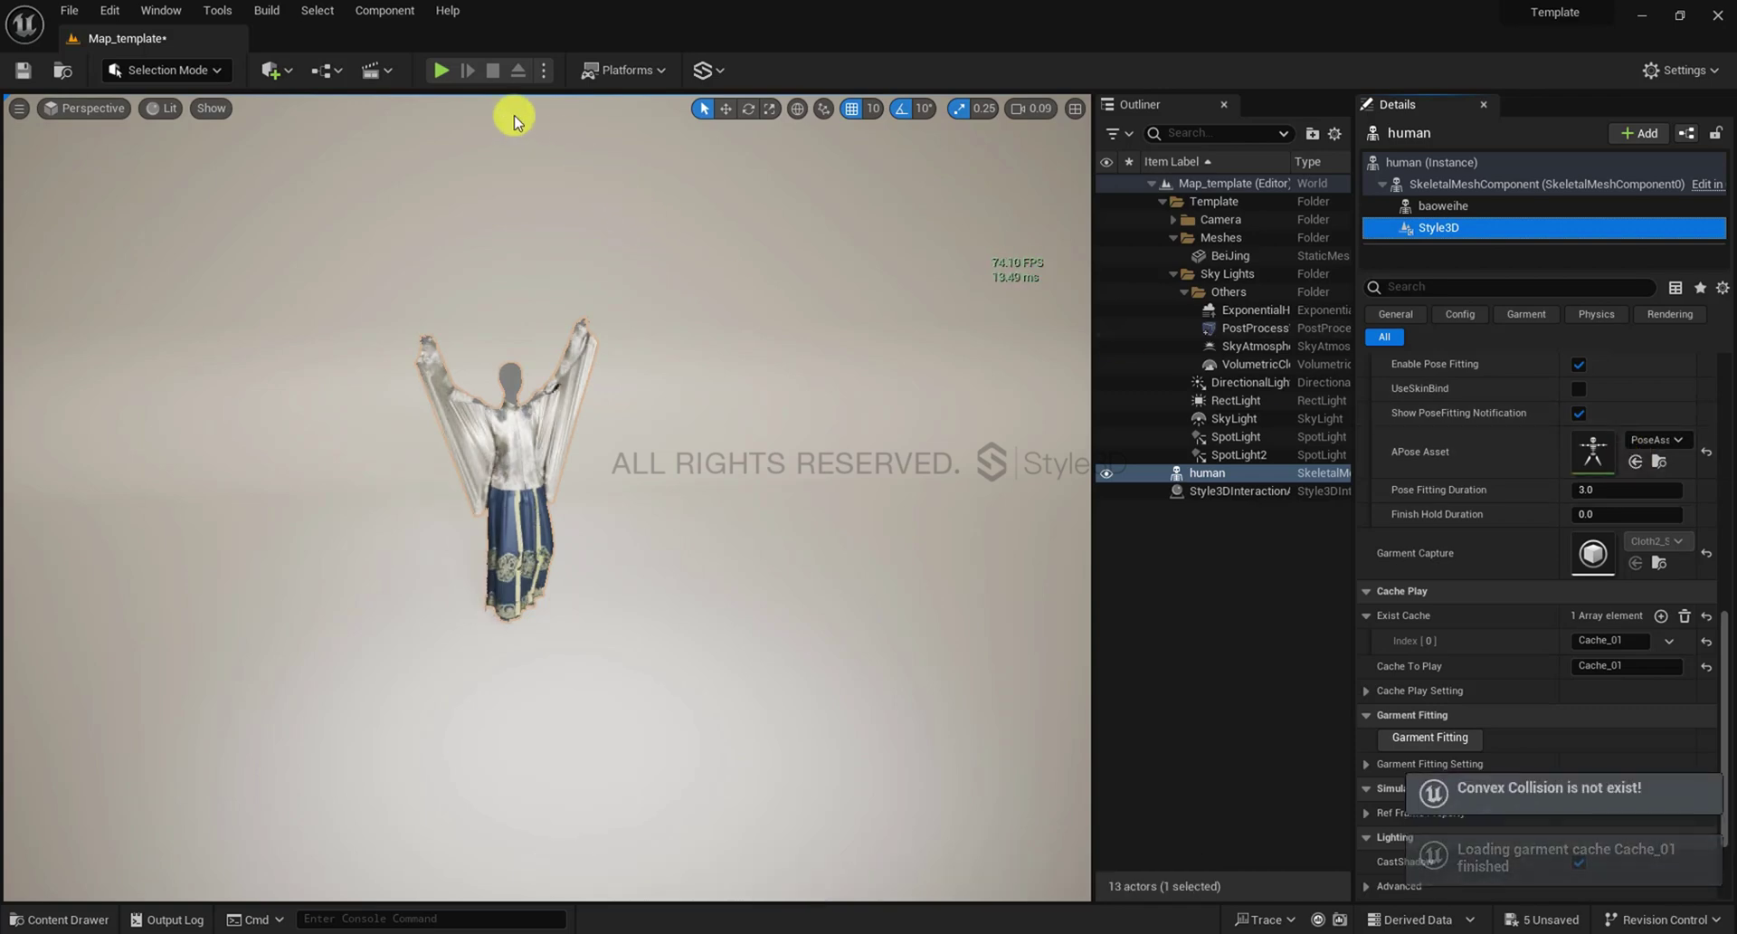
pyautogui.click(442, 71)
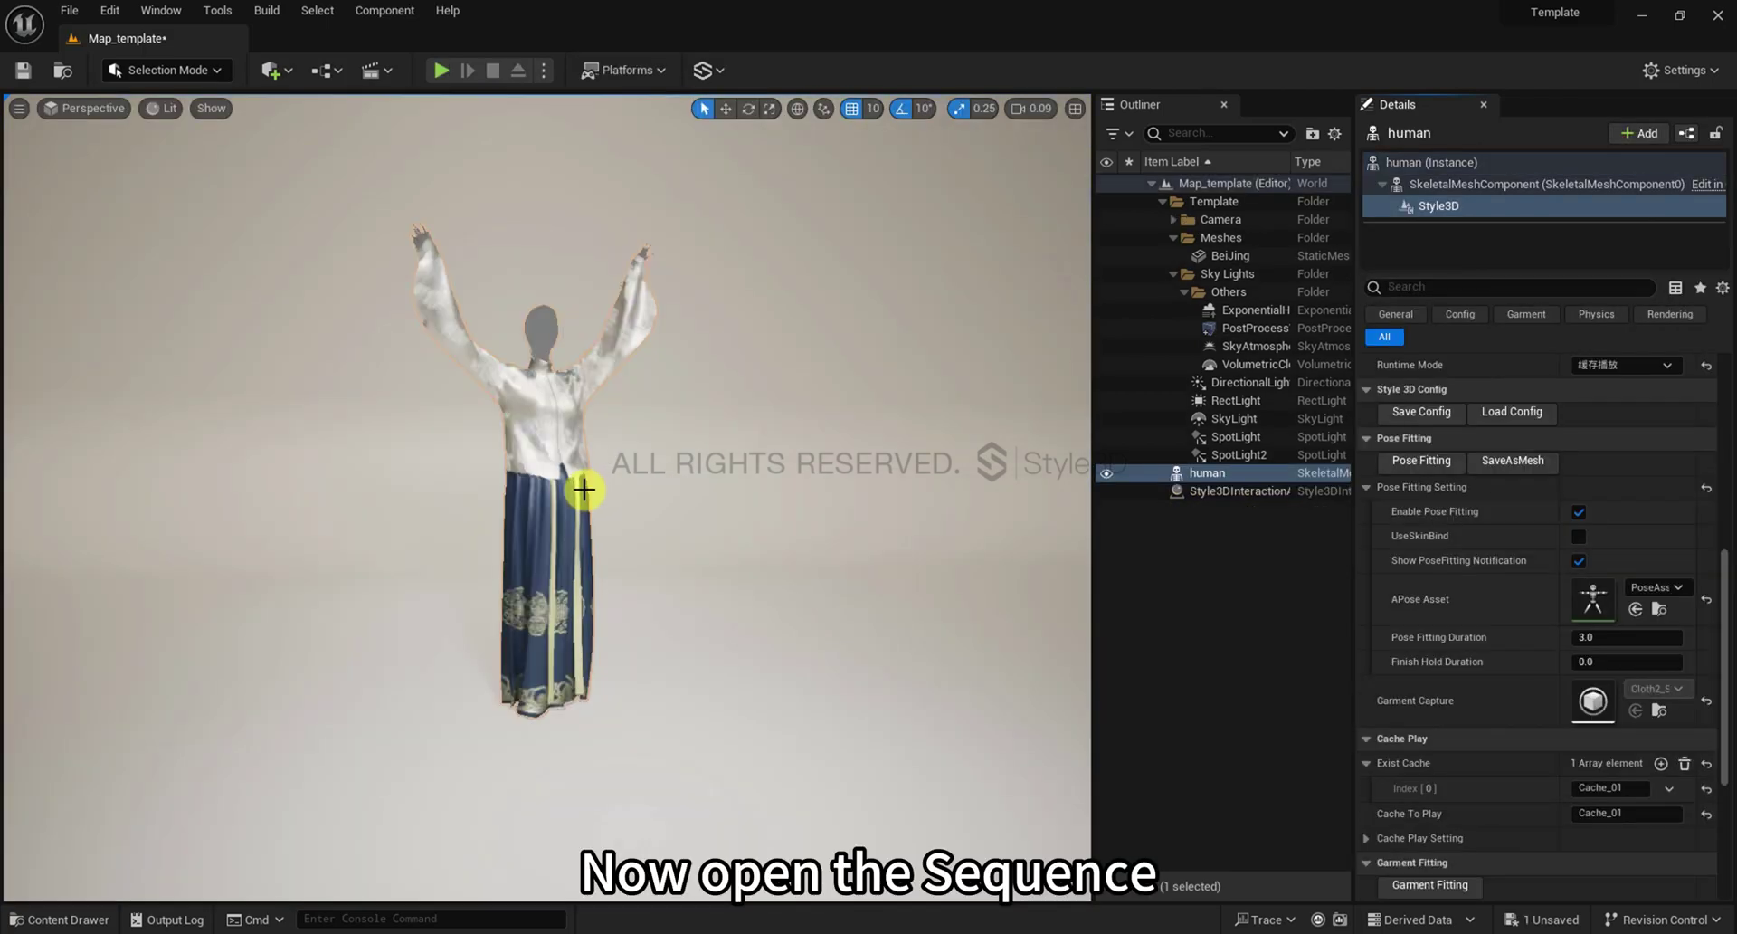
# Open NewLevelSequence and add the human character to it with the Dancing animation
pyautogui.hotkey('ctrl', 'space')
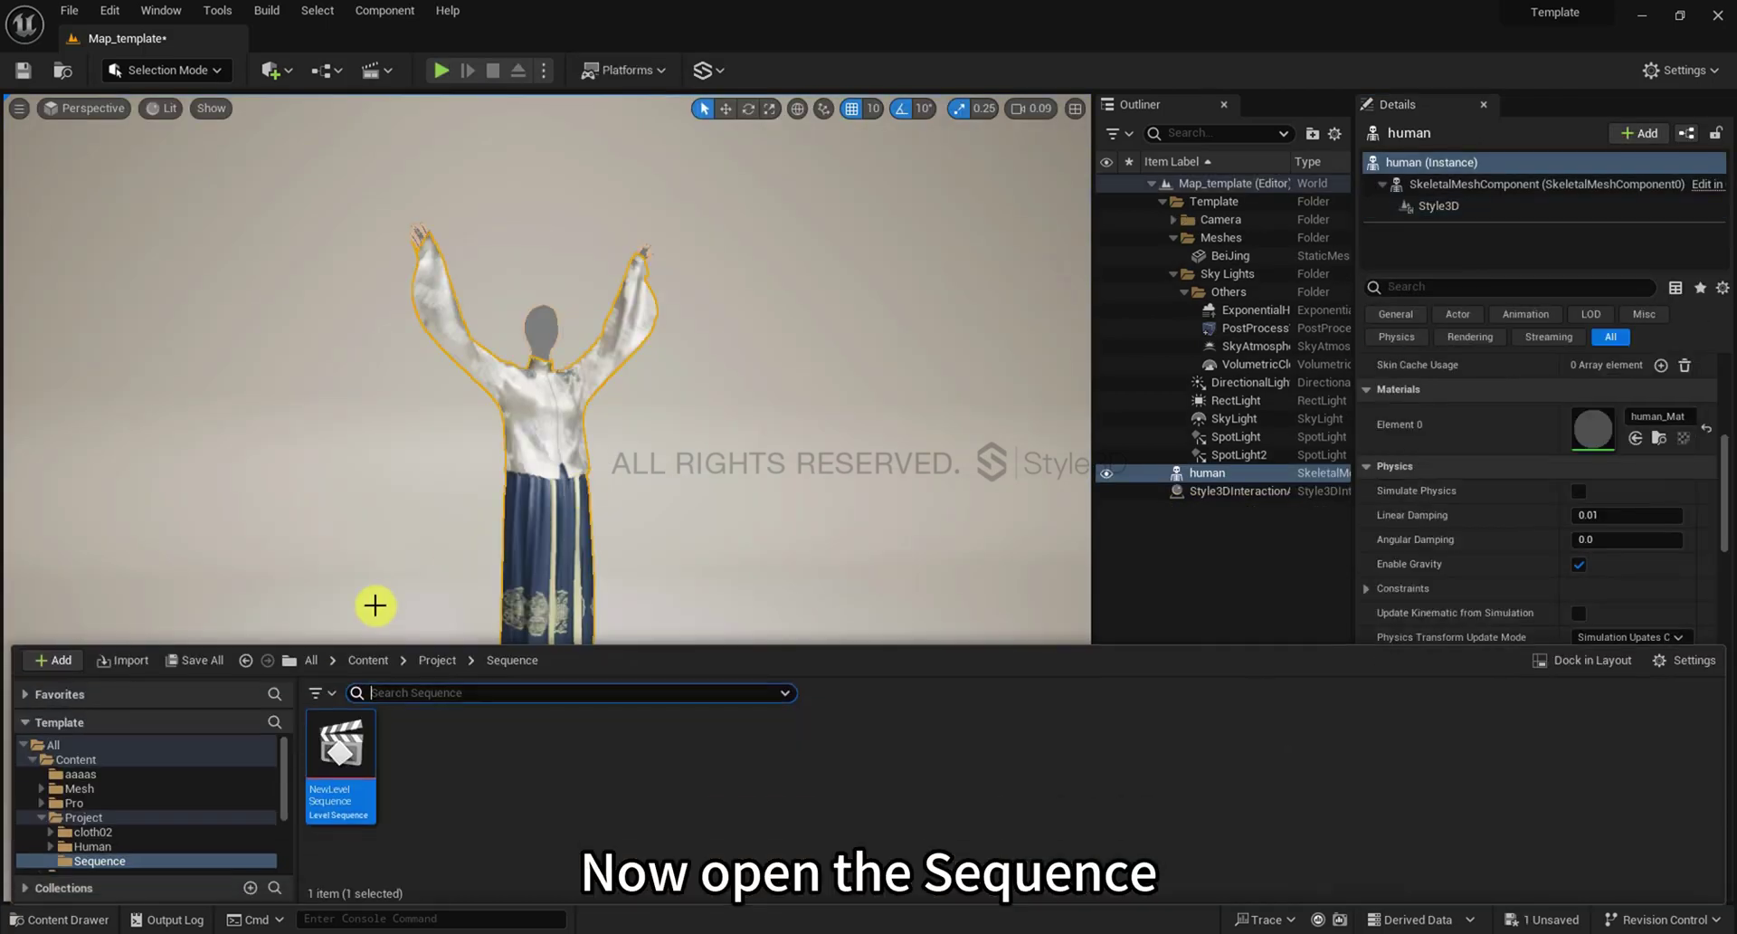
pyautogui.doubleClick(362, 750)
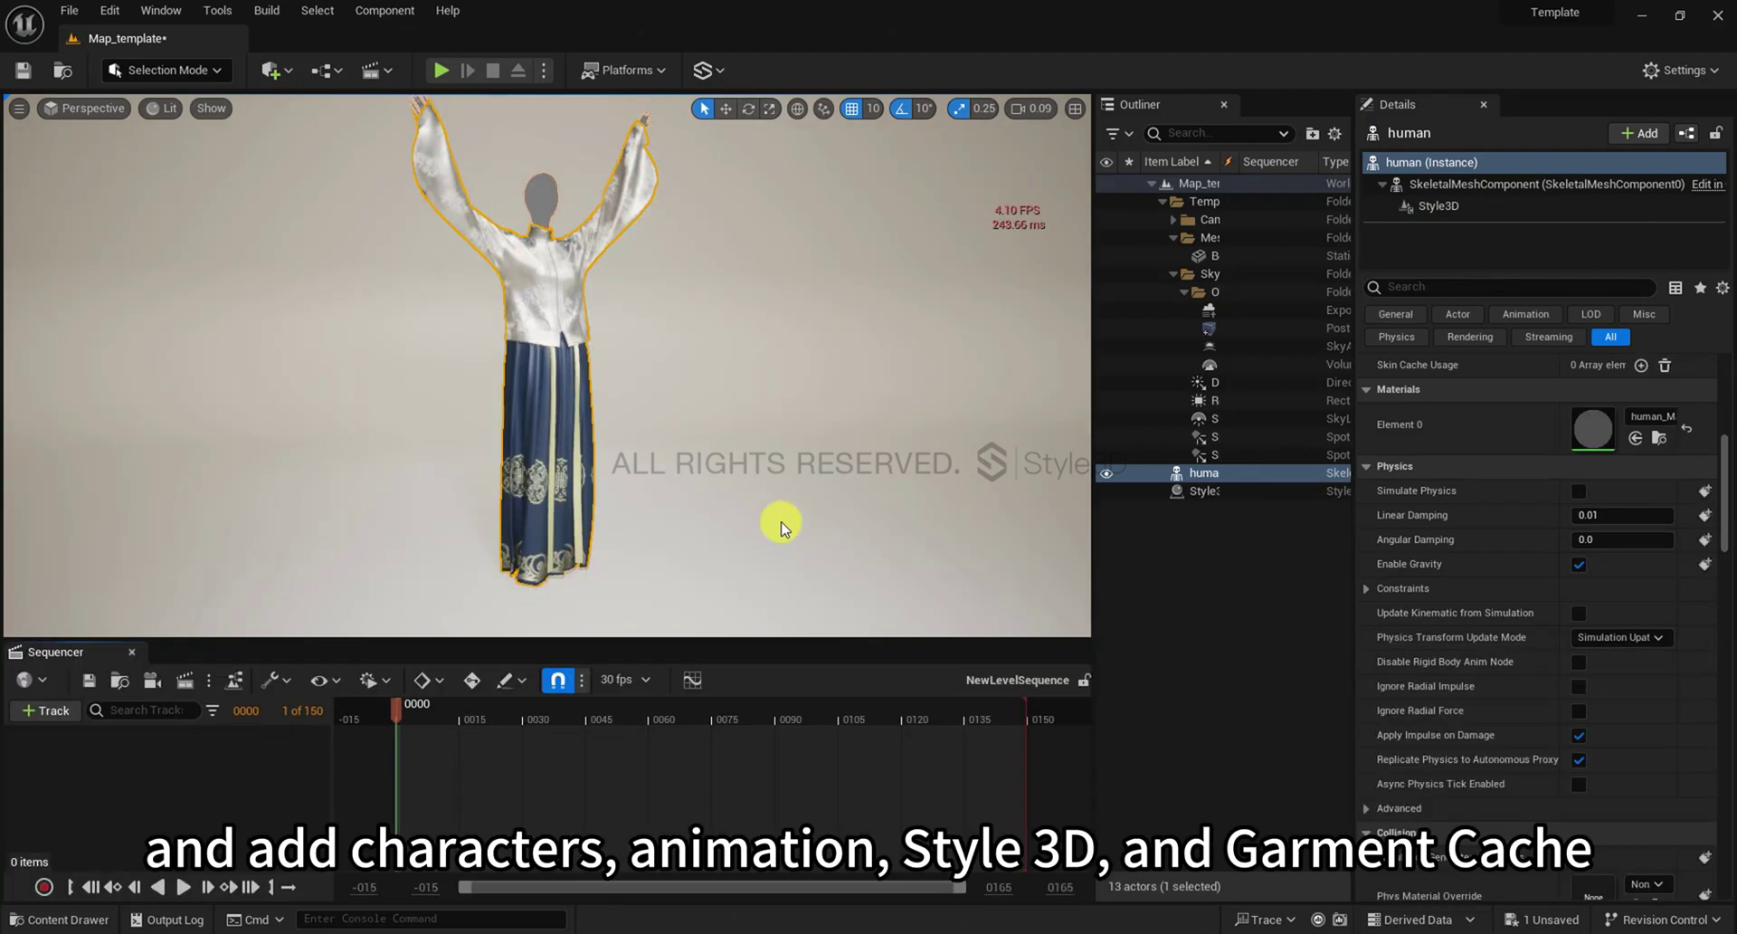
pyautogui.moveTo(1176, 475); pyautogui.dragTo(257, 779)
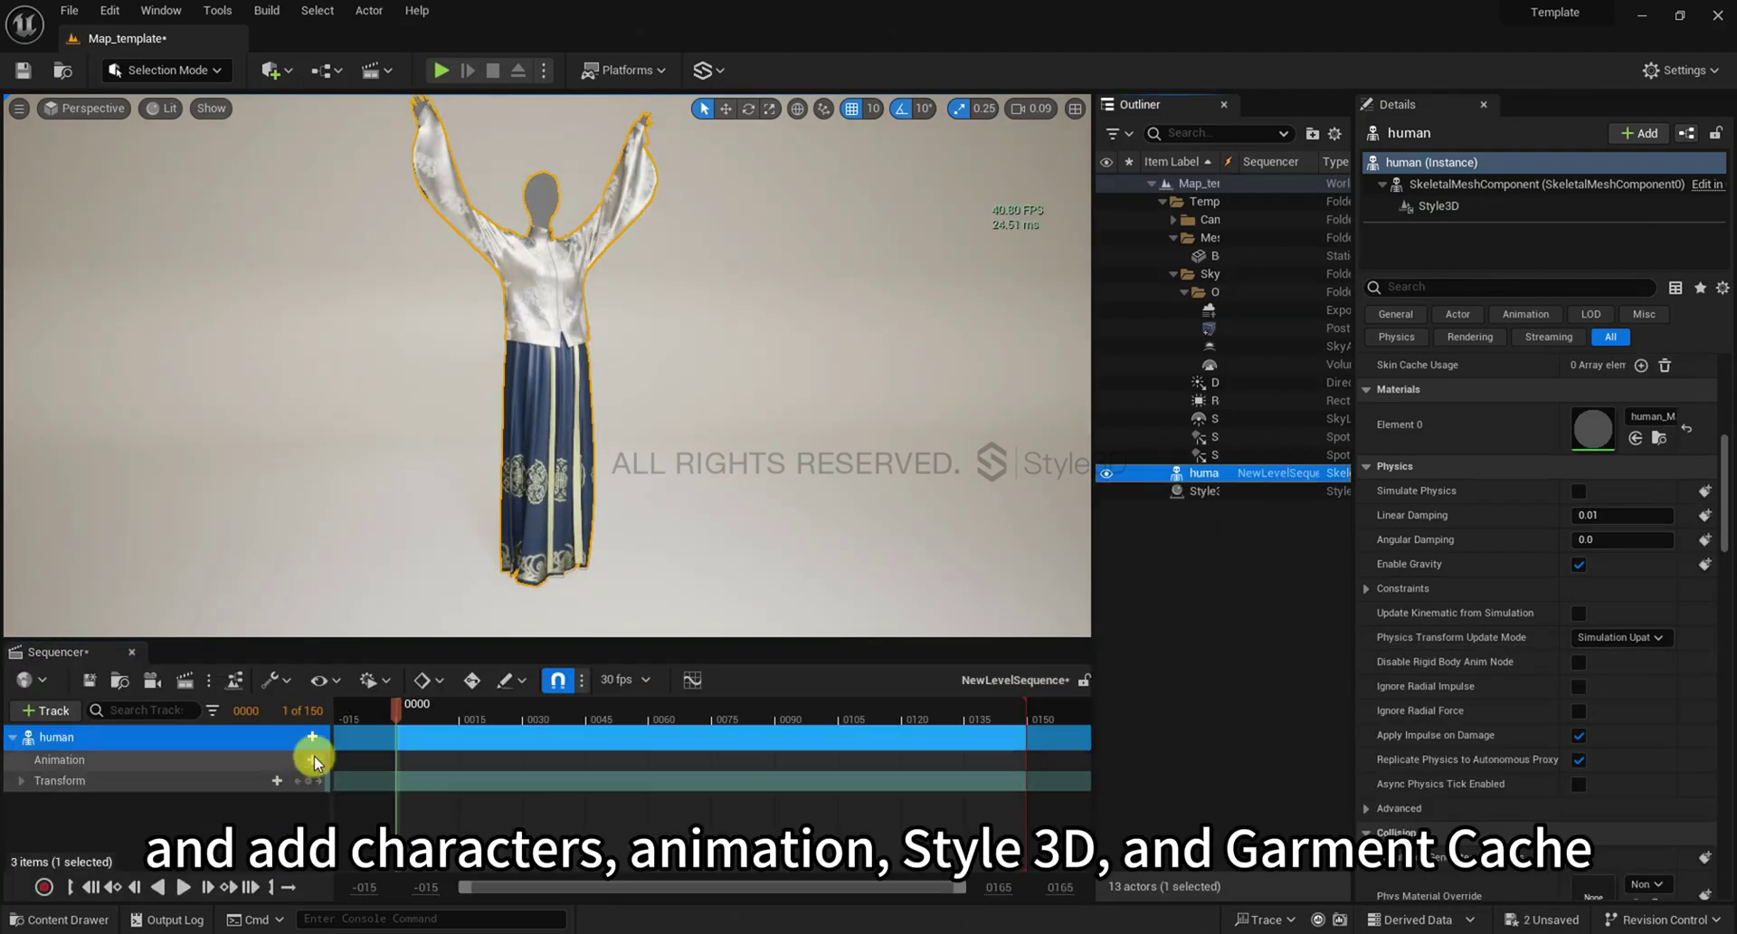
pyautogui.click(315, 763)
pyautogui.click(387, 543)
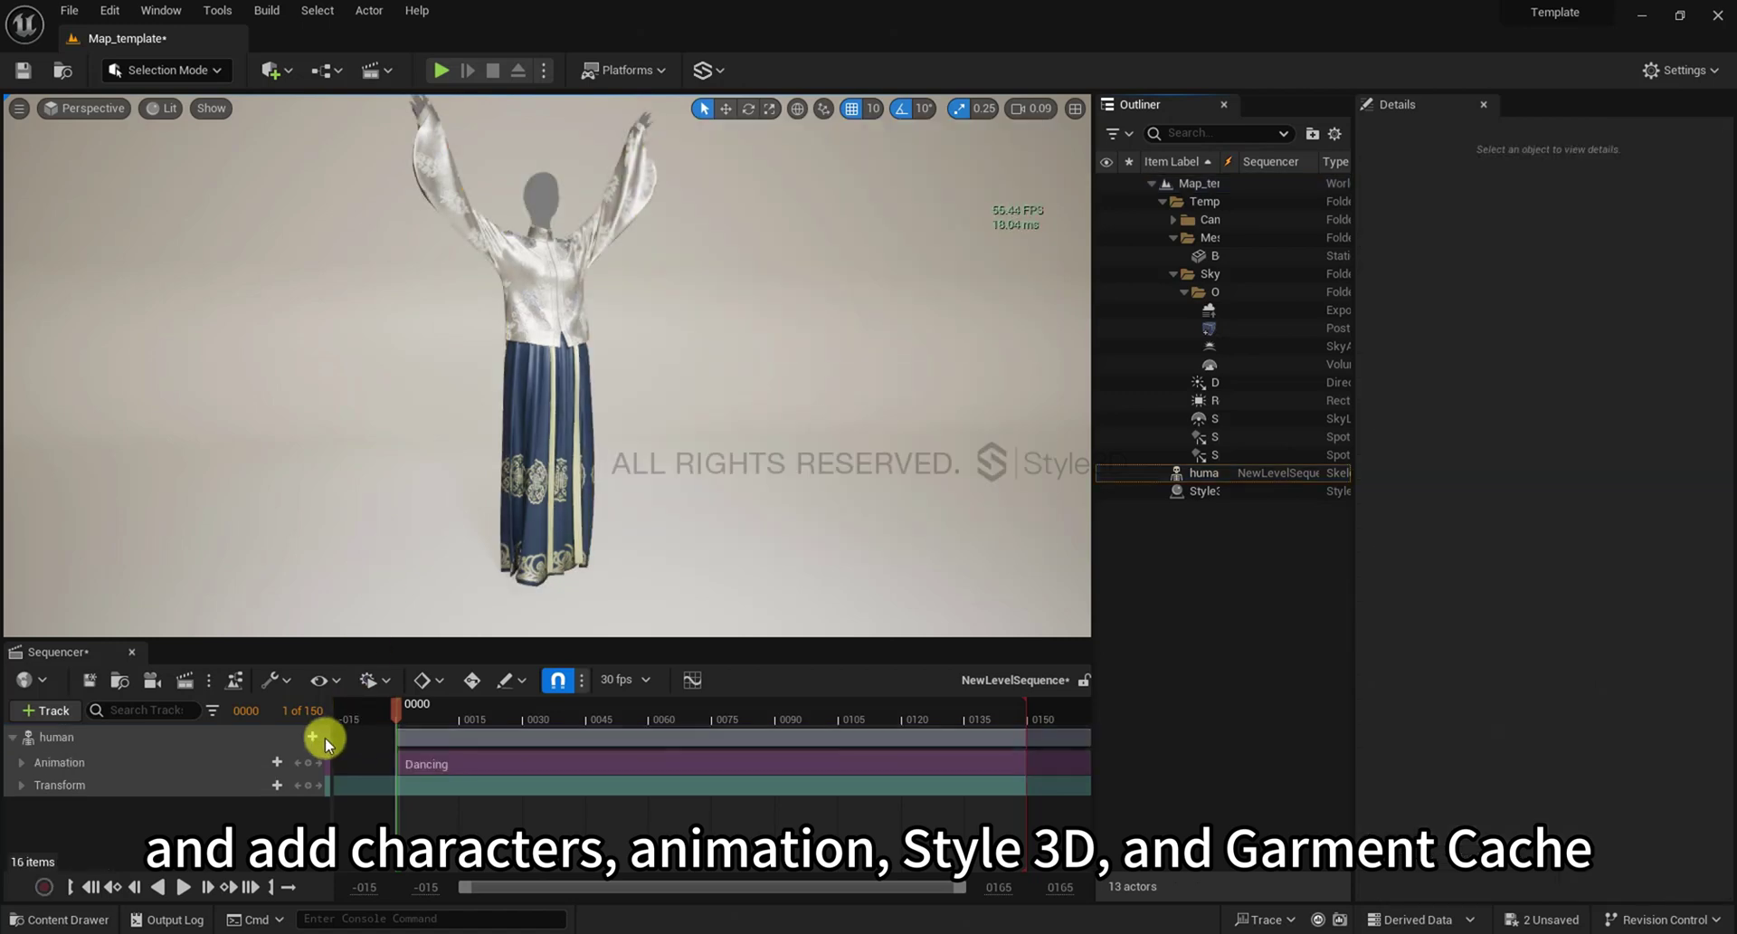
# Add the human's Style3D component to the sequence and give it a Garment Cache track
pyautogui.click(317, 737)
pyautogui.click(367, 579)
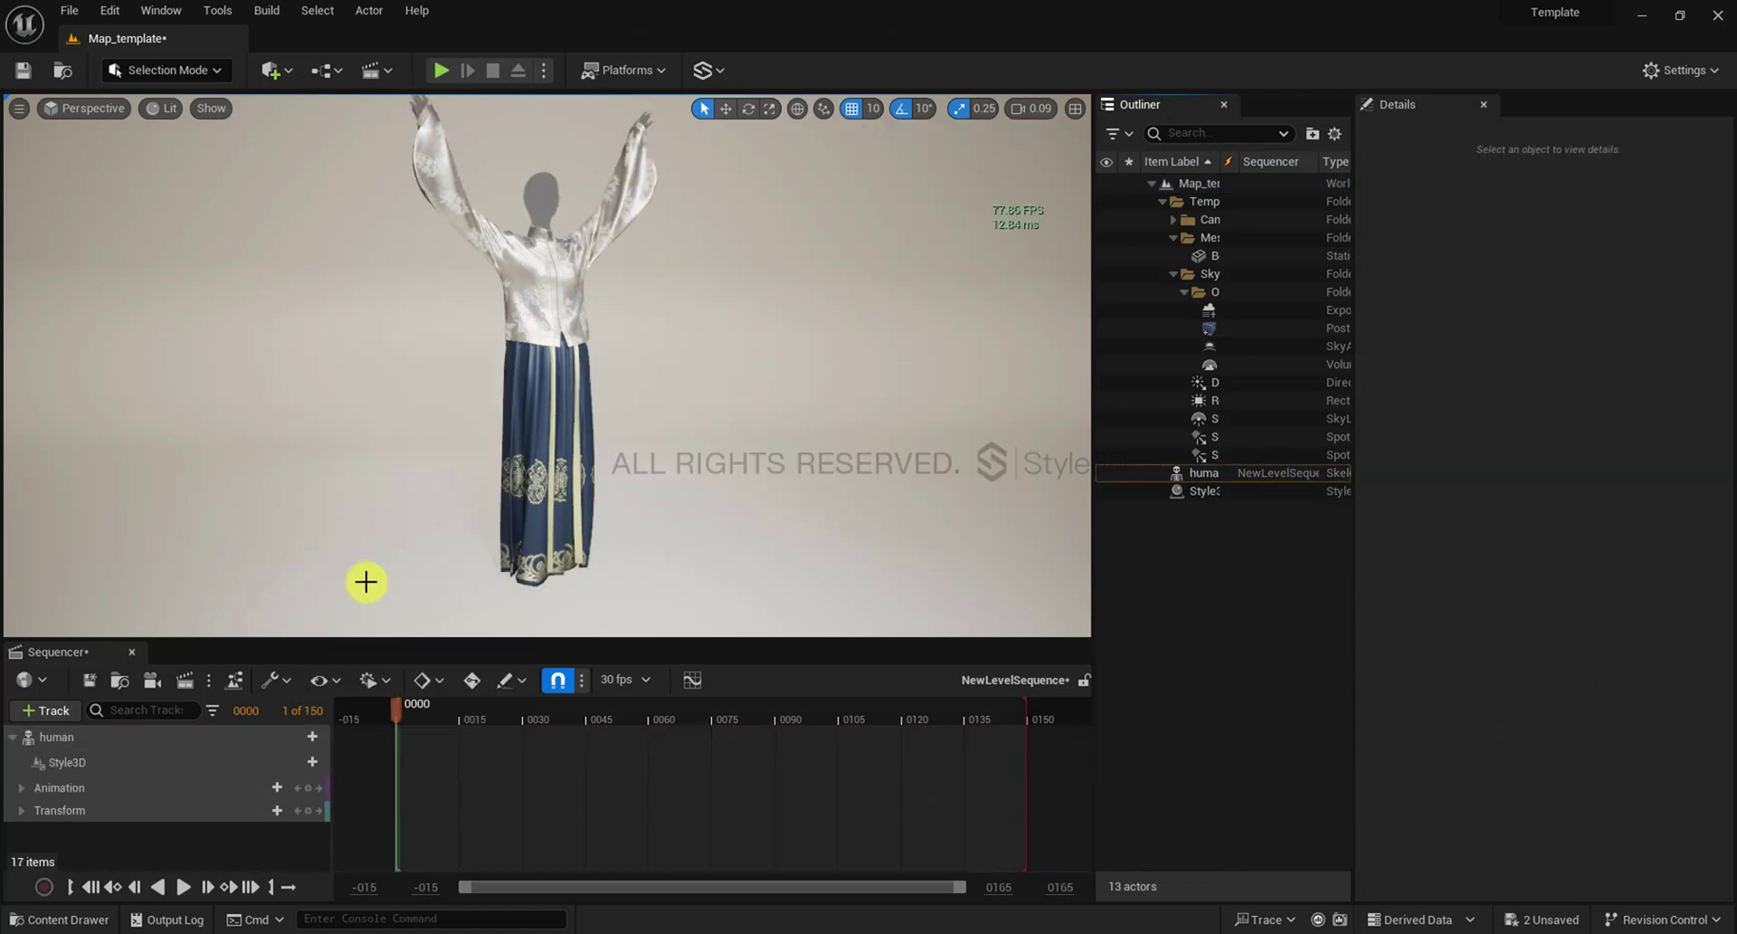
pyautogui.click(313, 763)
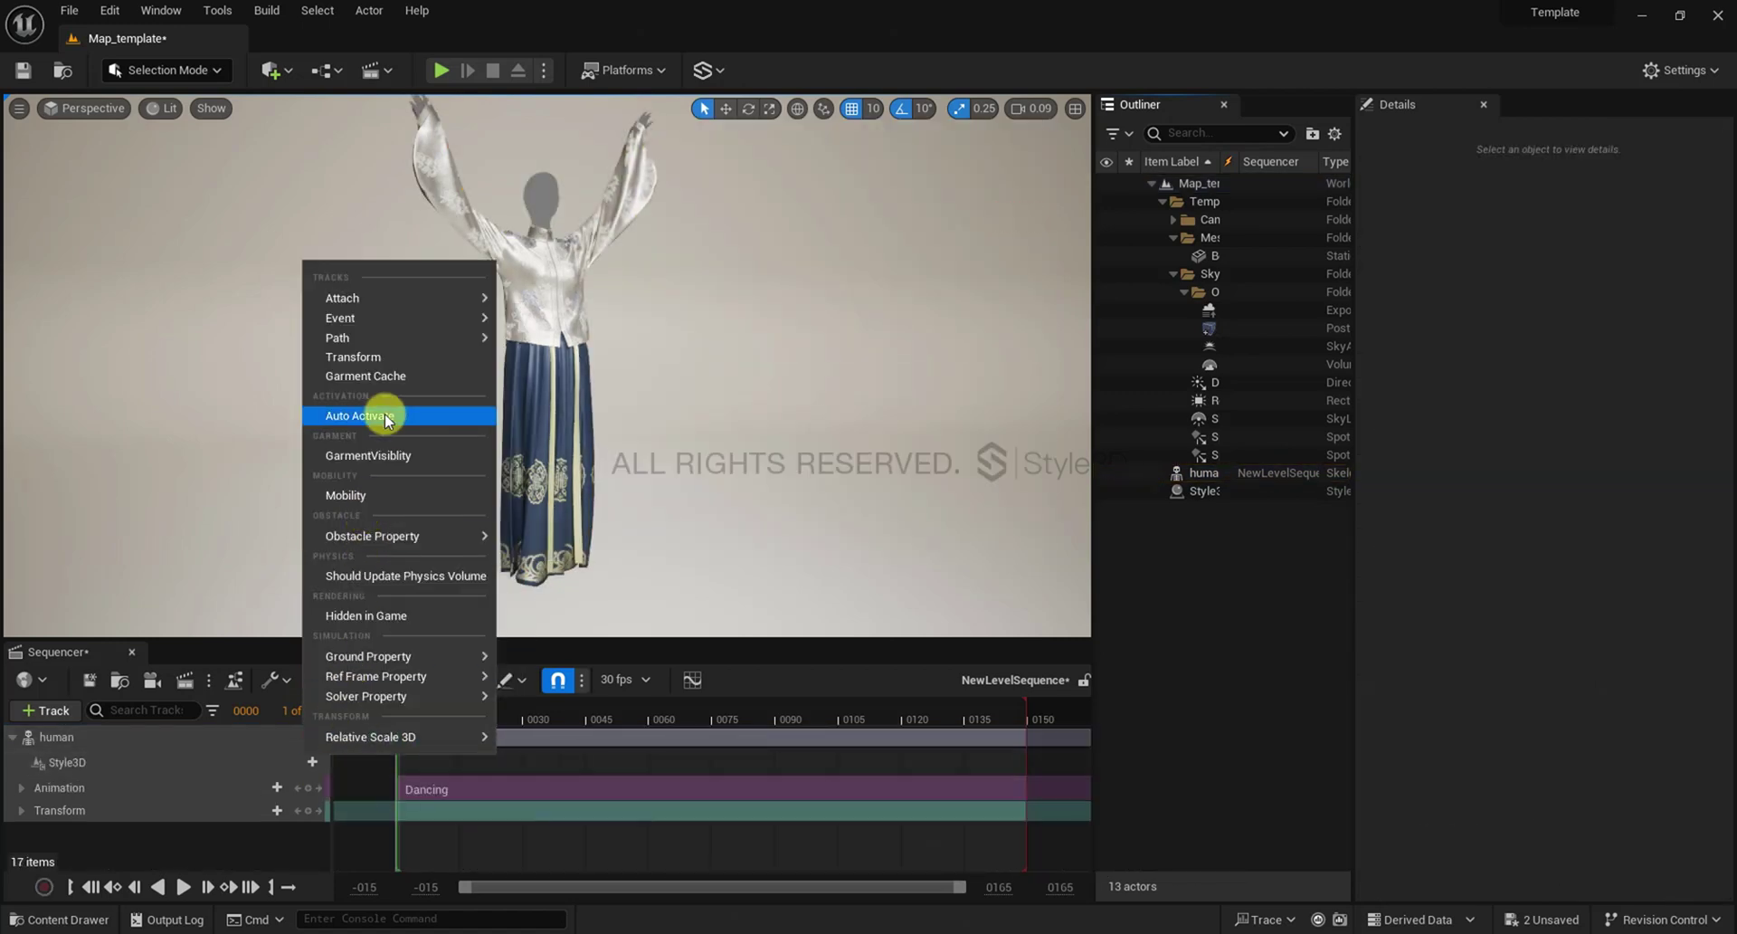
pyautogui.click(367, 375)
# Set the Style3D component's Cache To Play to Cache_01 and preview the sequence before returning to its first frame
pyautogui.click(551, 374)
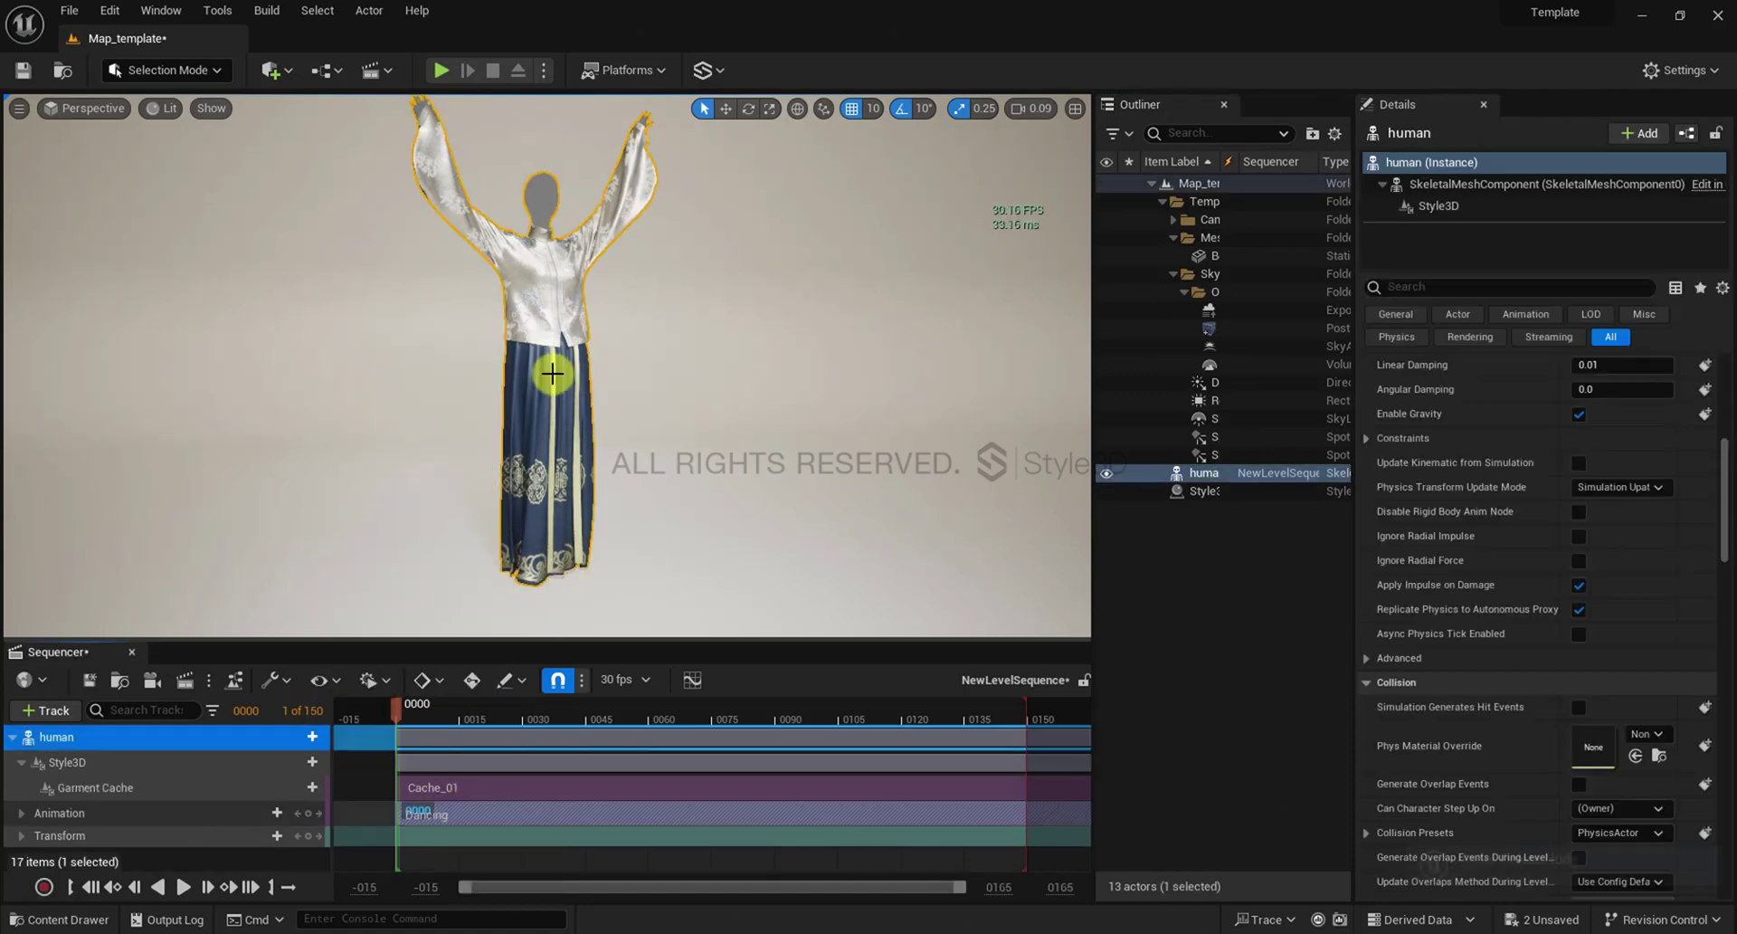
pyautogui.click(1439, 205)
pyautogui.click(1636, 814)
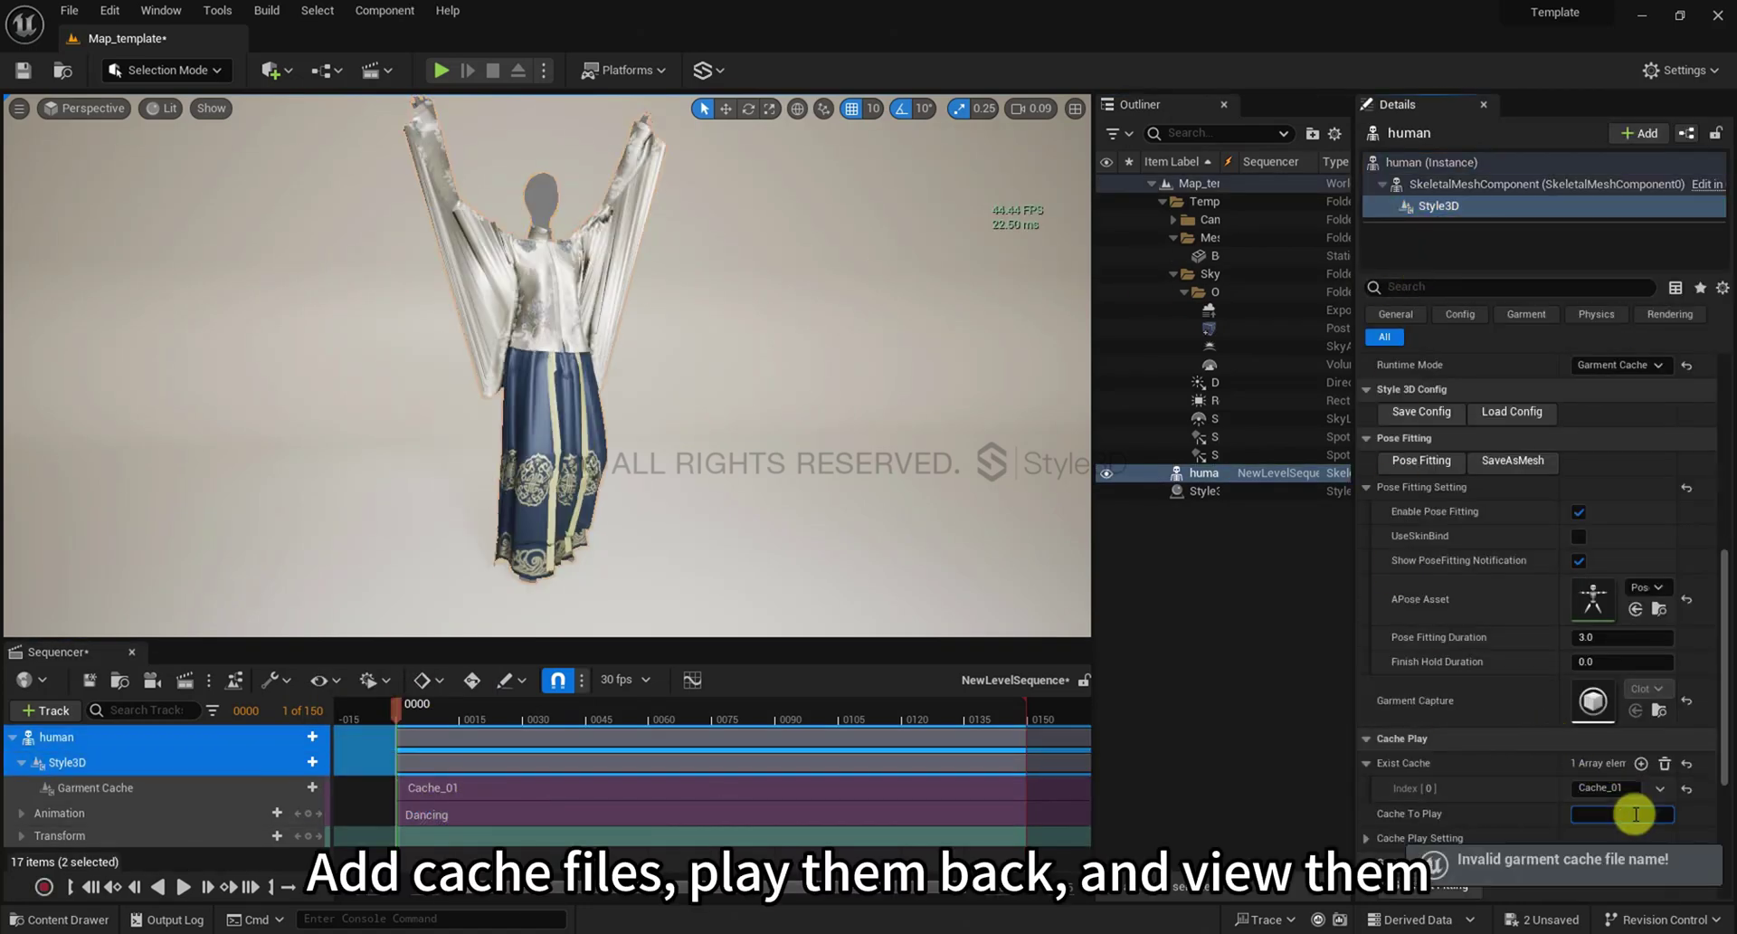
pyautogui.write('Cache_01')
pyautogui.click(392, 786)
pyautogui.click(183, 887)
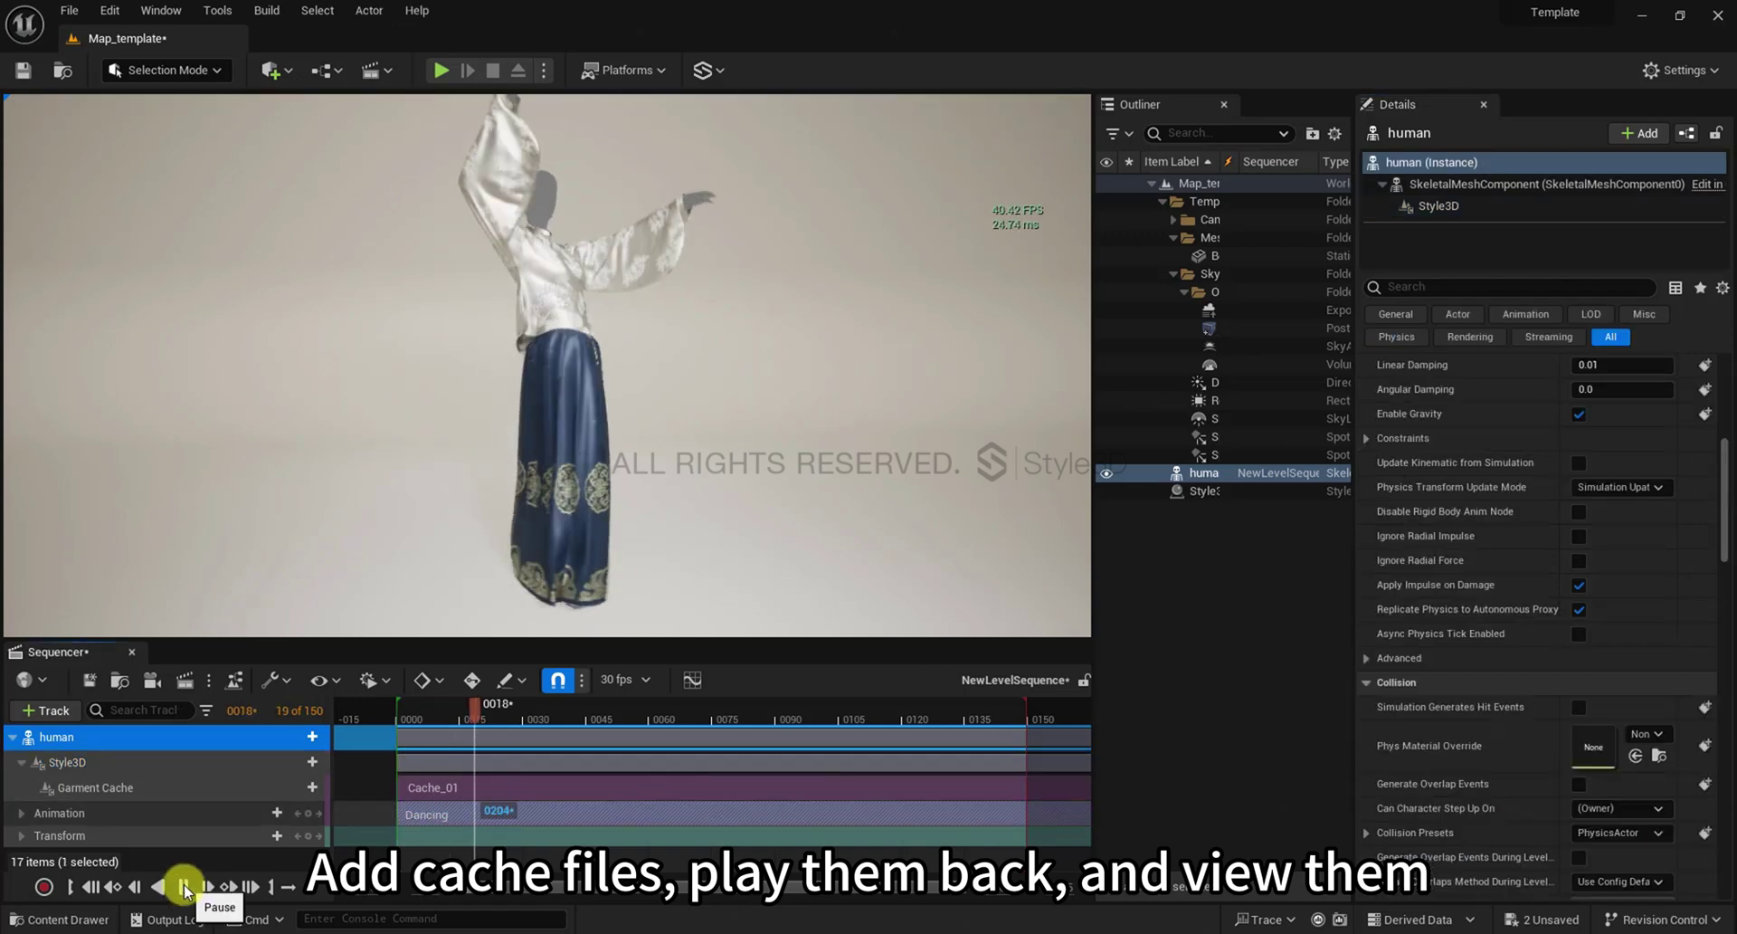
pyautogui.click(90, 886)
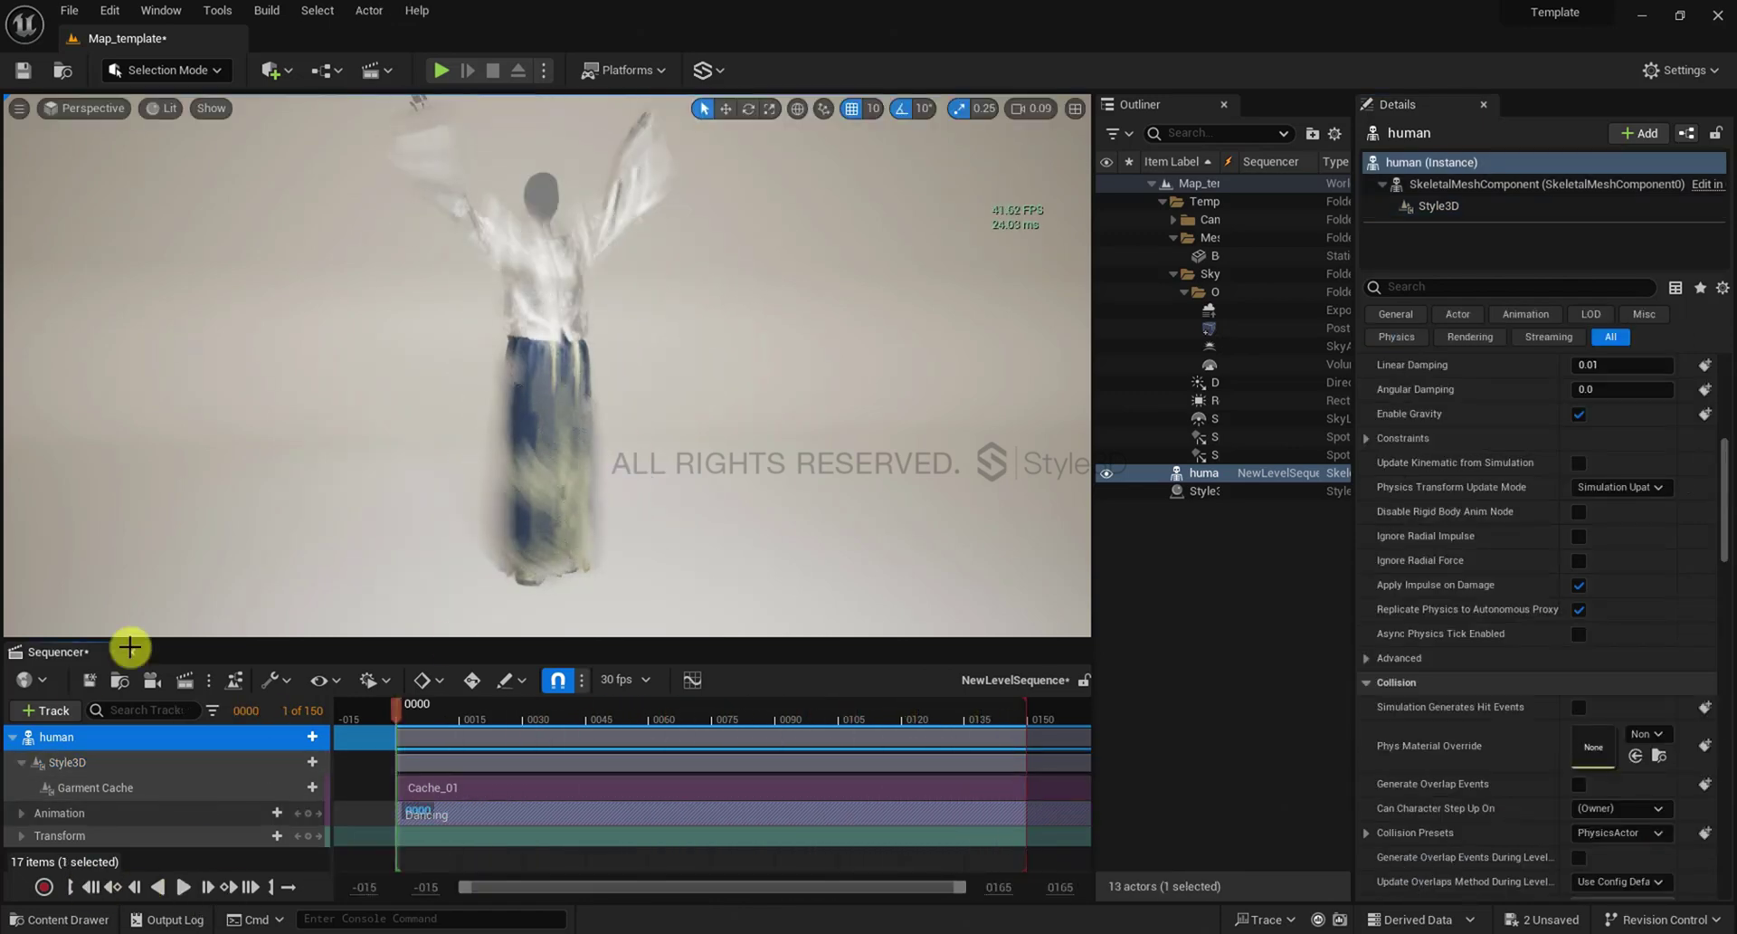
# Extend the sequence's playback range to 642 frames and add a cine camera framing the full character
pyautogui.keyDown('ctrl'); pyautogui.scroll(-14, 836, 814); pyautogui.keyUp('ctrl')
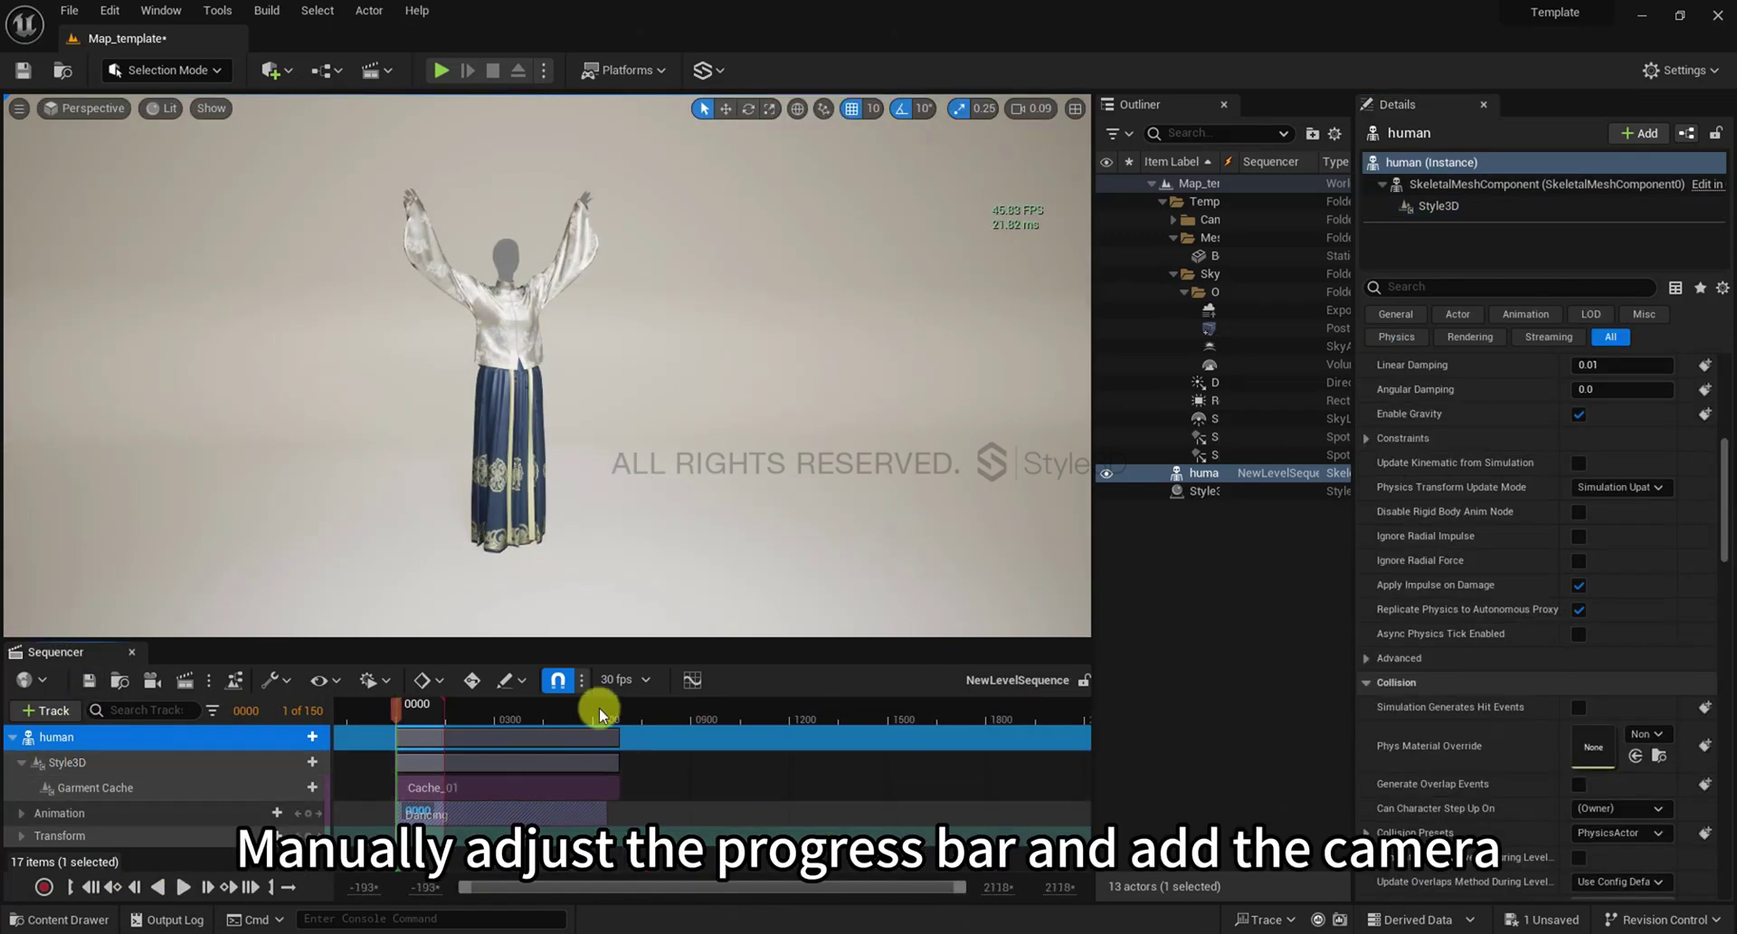
pyautogui.moveTo(599, 708); pyautogui.dragTo(608, 709)
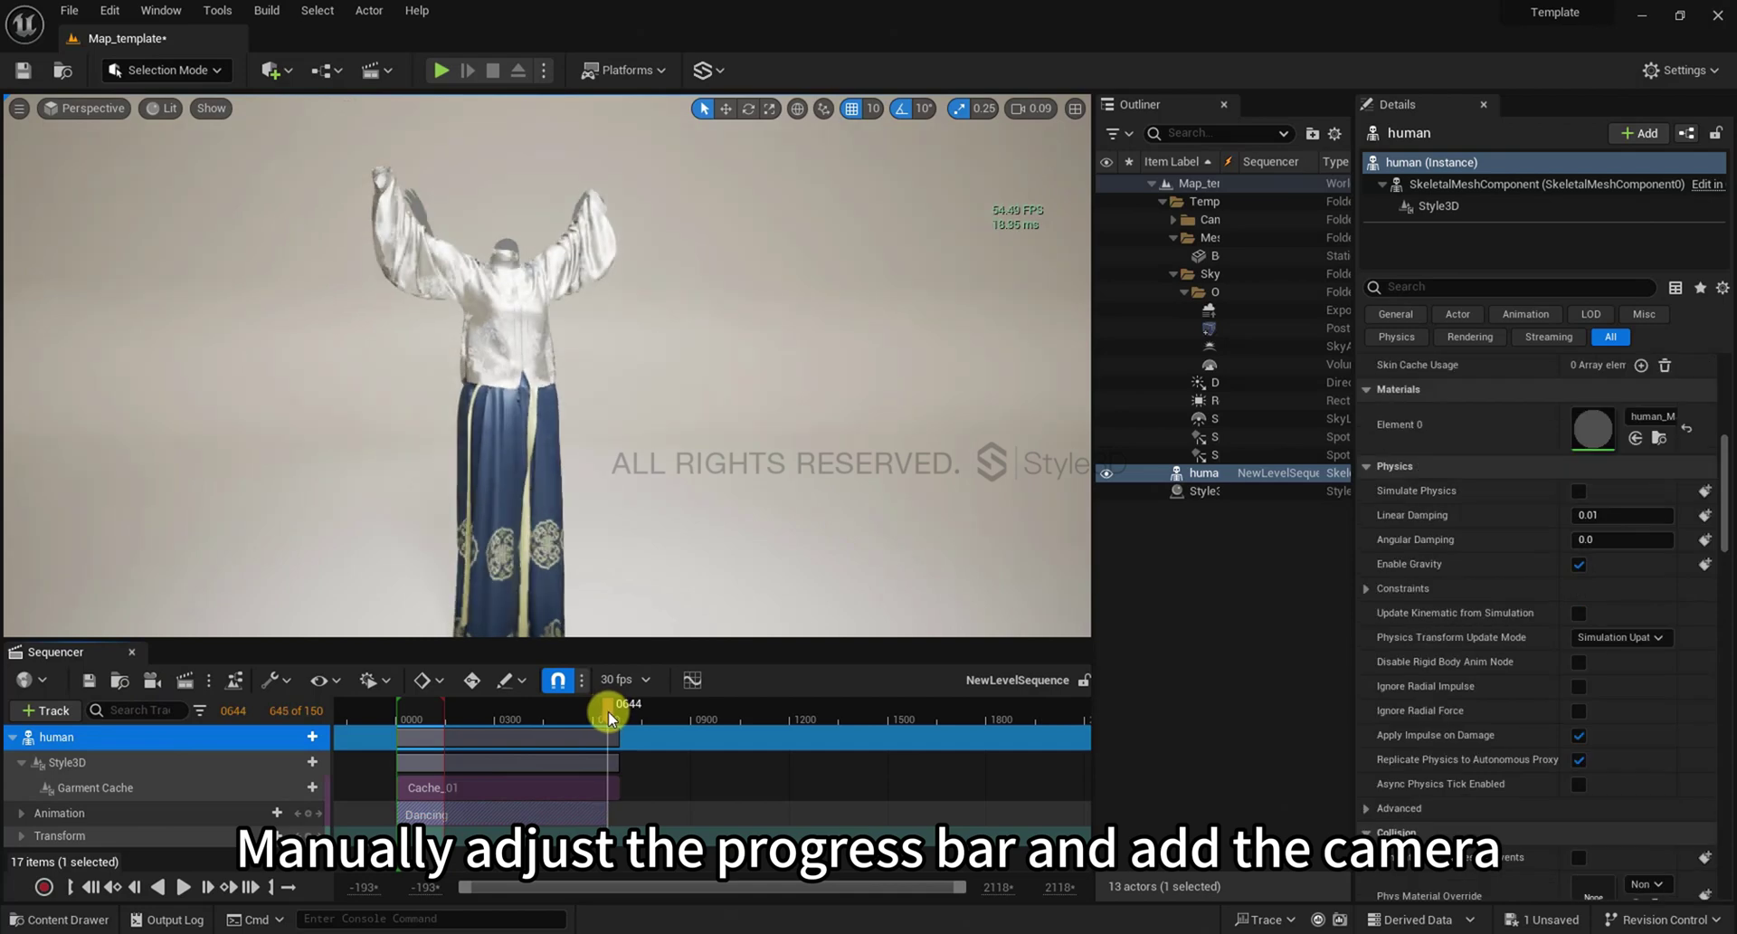
pyautogui.click(148, 680)
pyautogui.scroll(-4, 531, 461)
pyautogui.moveTo(532, 461); pyautogui.dragTo(557, 373, button='middle')
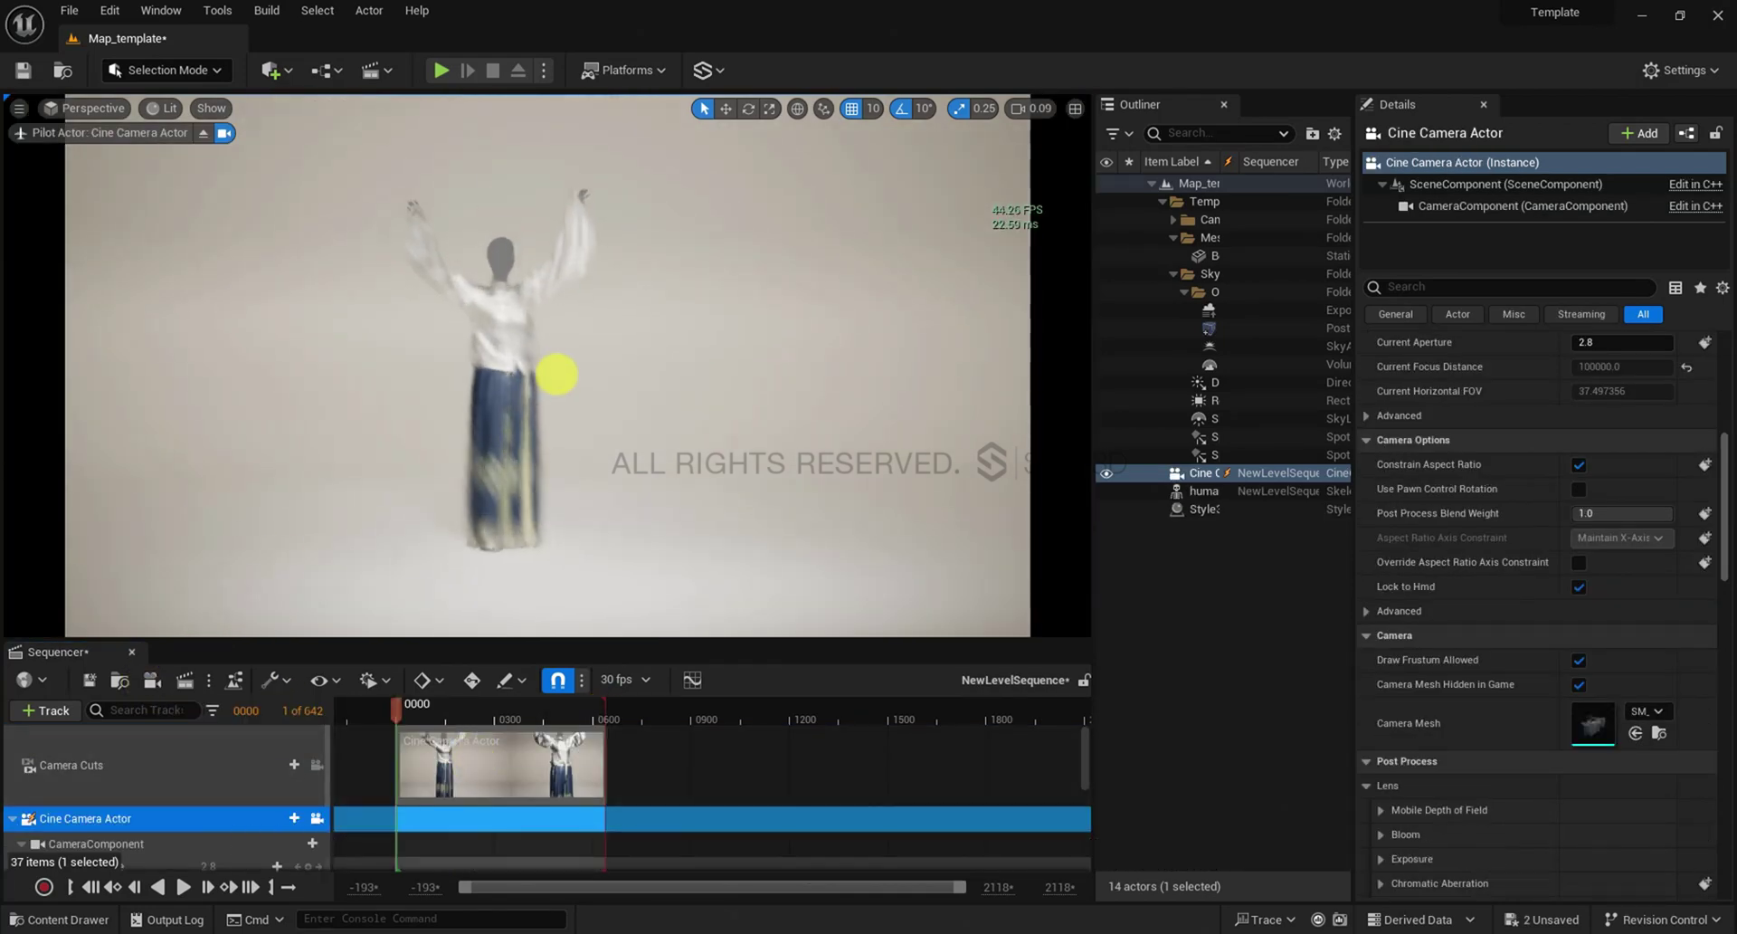
# Set the cine camera's Focus Method to Disable and save the sequence
pyautogui.scroll(5, 1610, 543)
pyautogui.click(1616, 530)
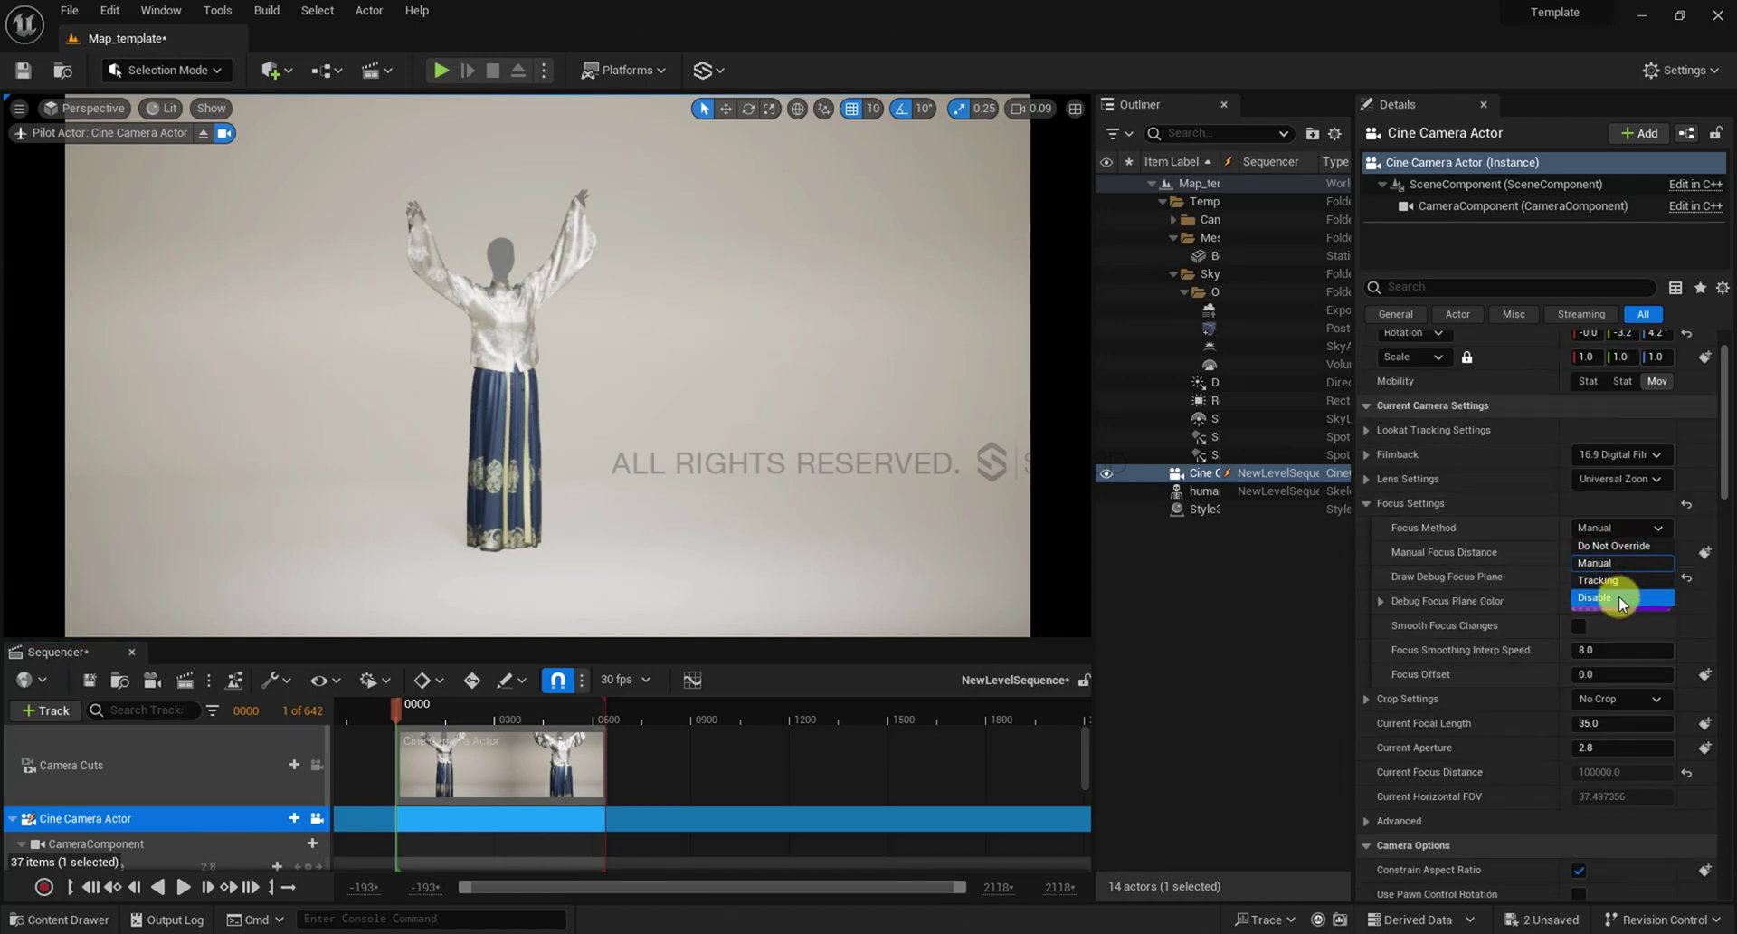
pyautogui.click(1620, 599)
pyautogui.click(88, 680)
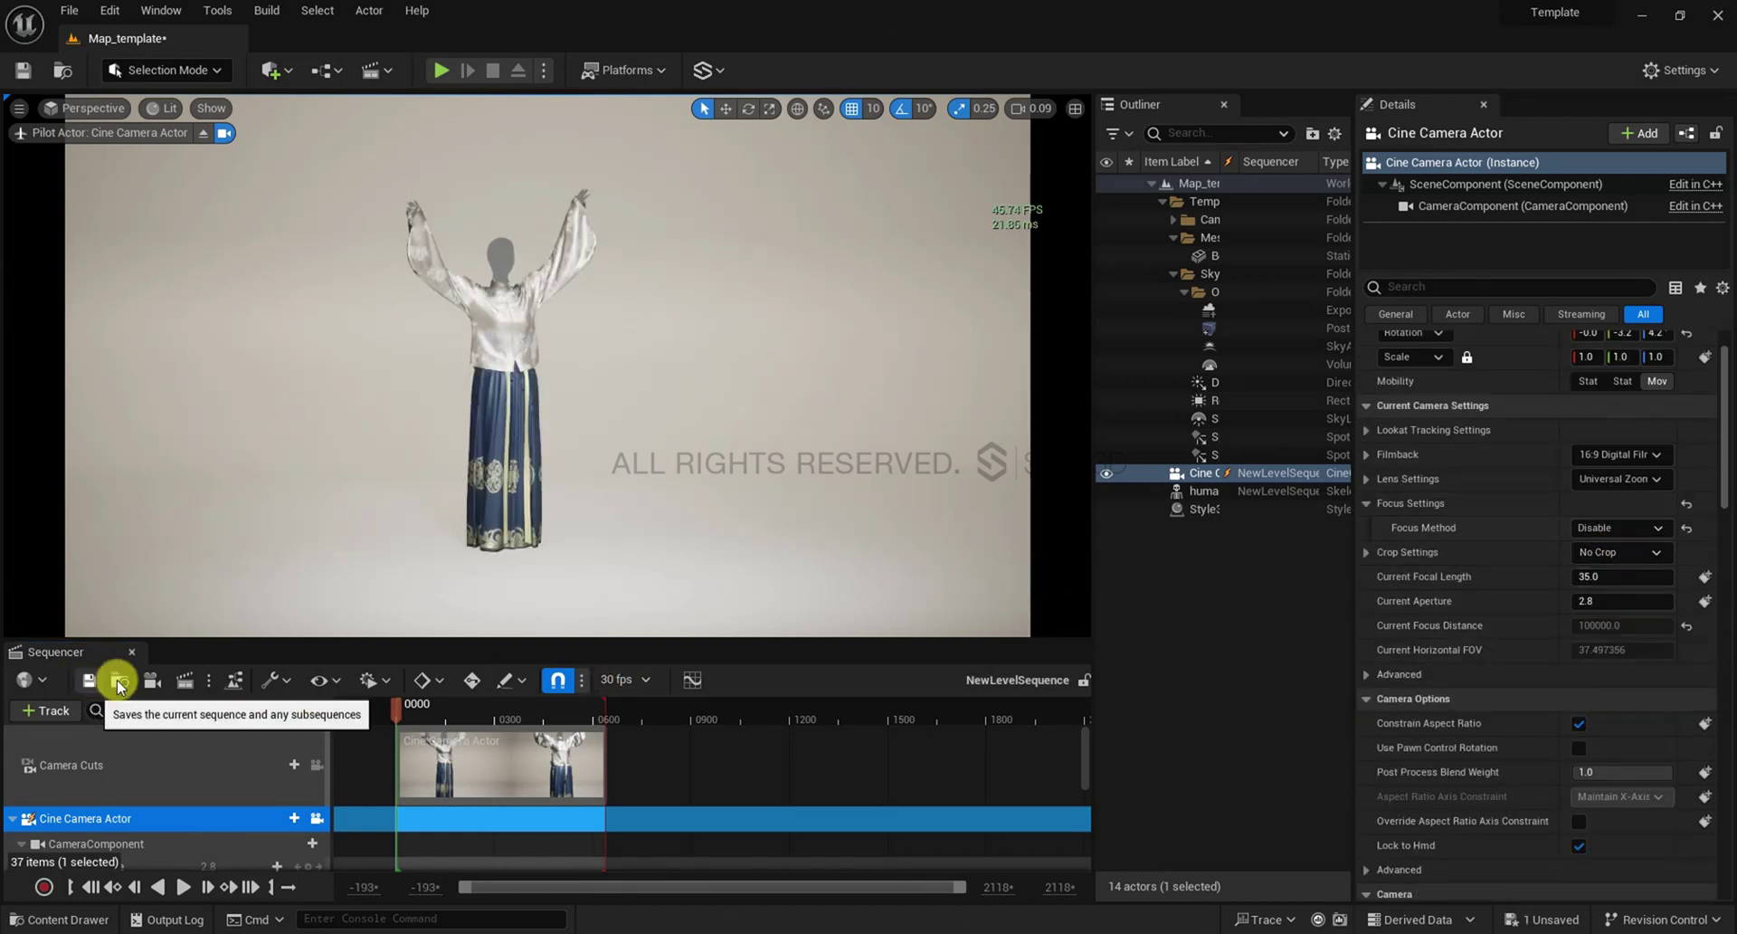
# Render NewLevelSequence locally through the Movie Render Queue
pyautogui.click(185, 680)
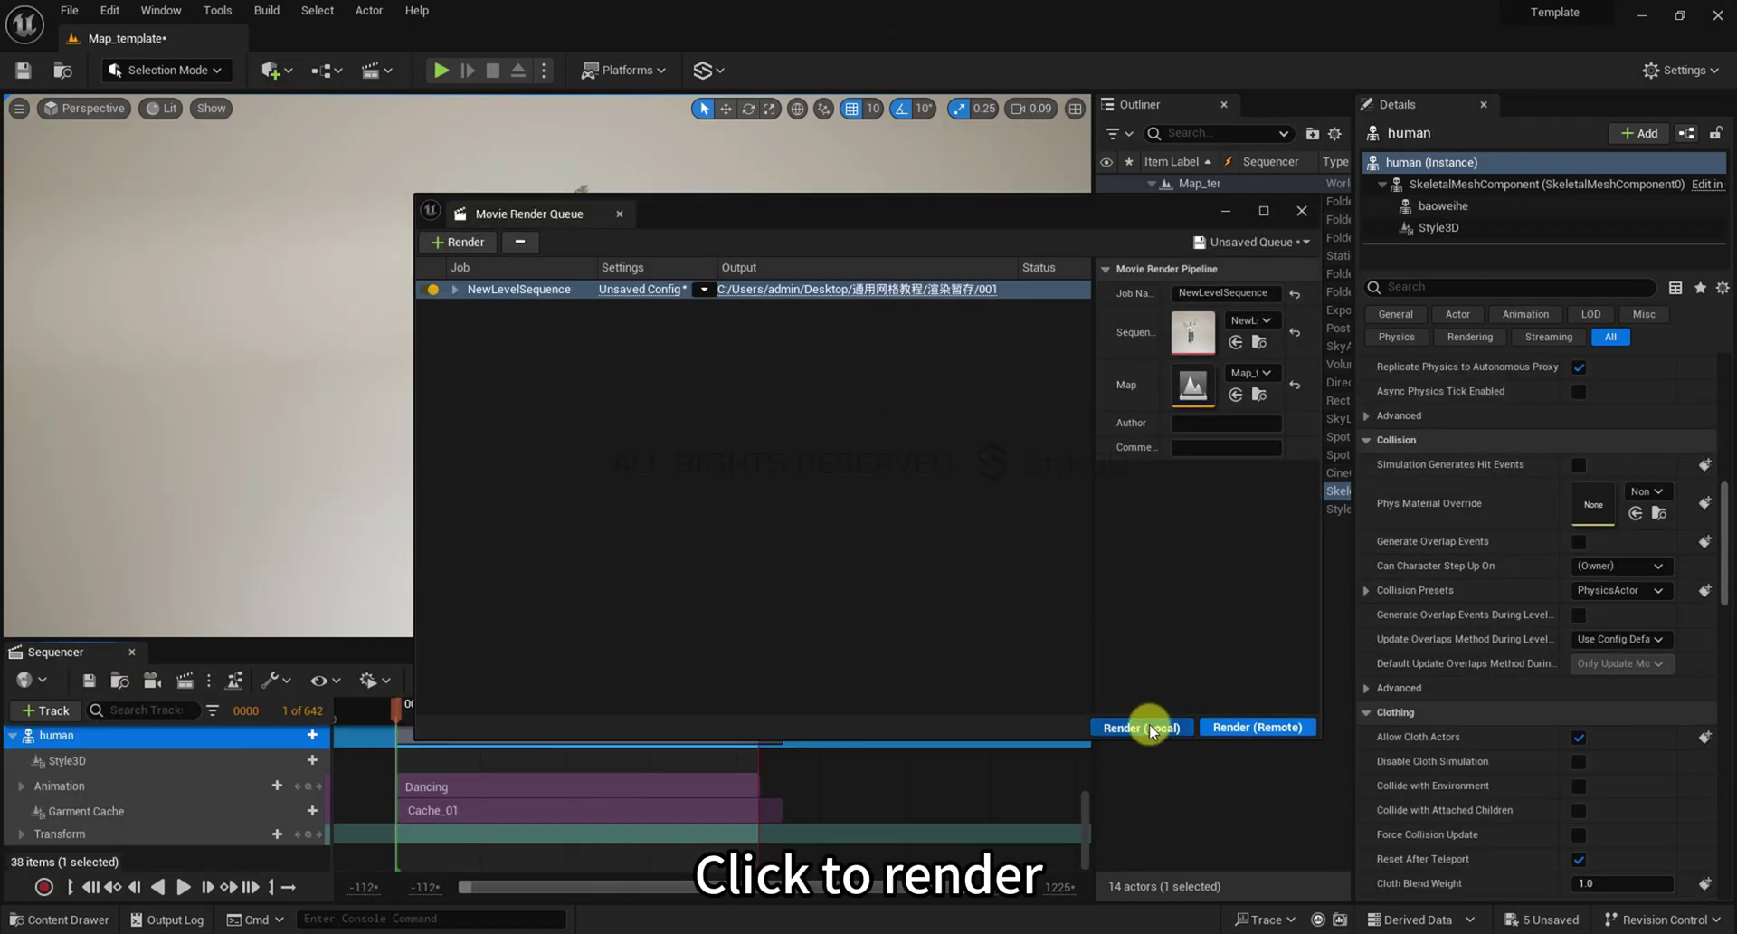
pyautogui.click(1144, 727)
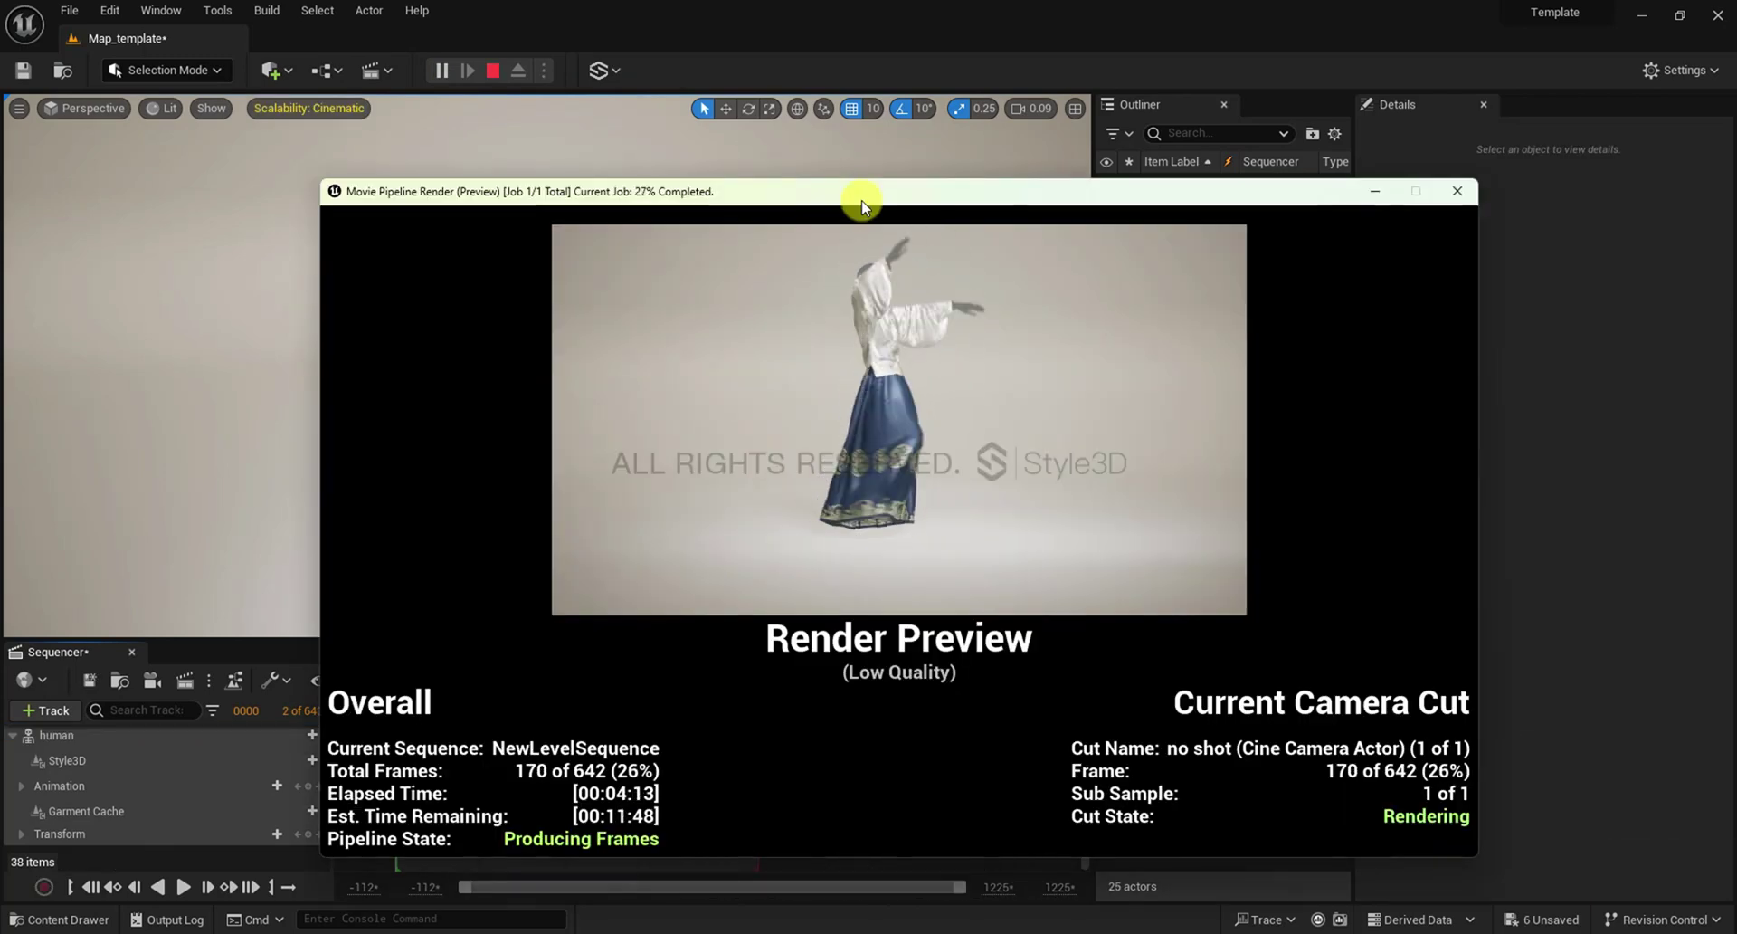